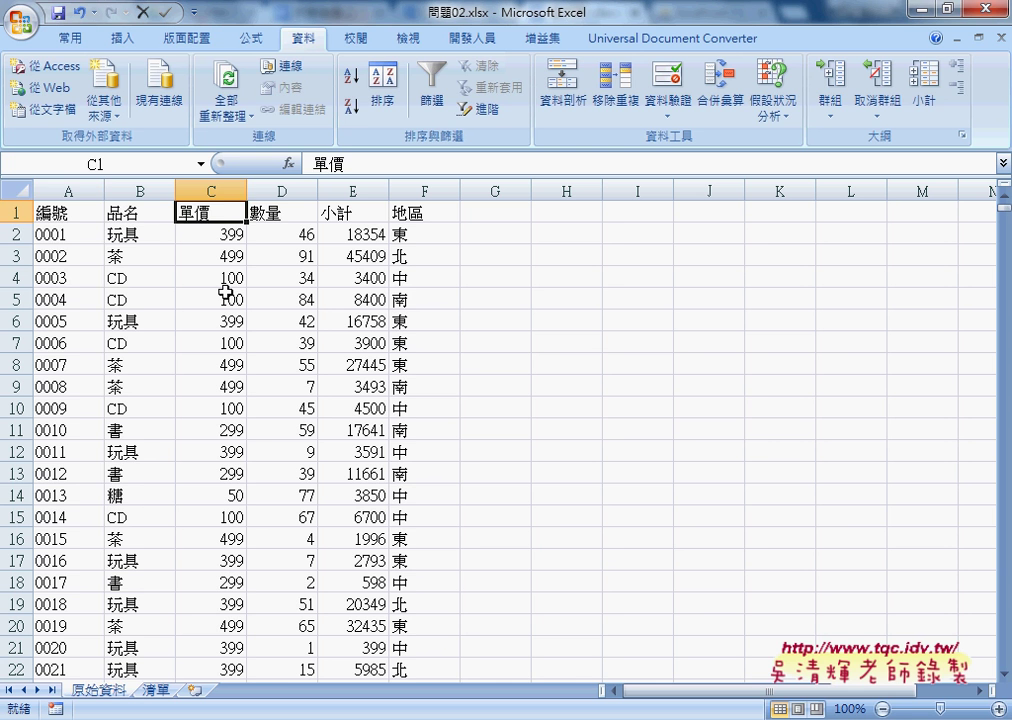
- Select cell A2 and open the Freeze Panes dropdown on the View (檢視) tab
{"action": "left_click", "coordinate": [72, 233]}
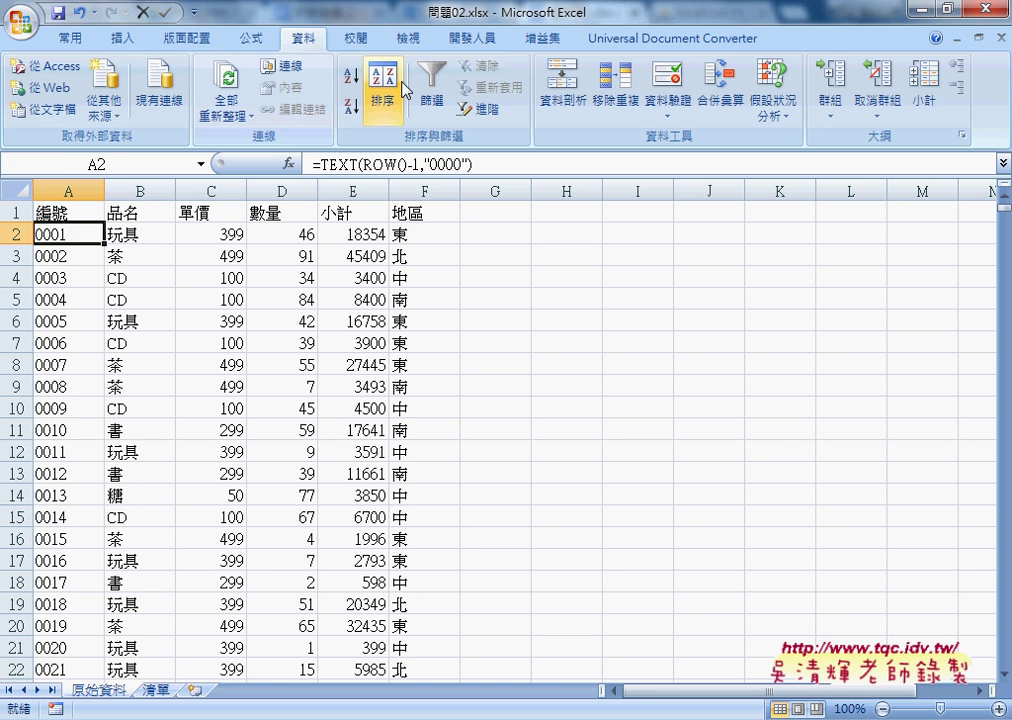
{"action": "left_click", "coordinate": [412, 39]}
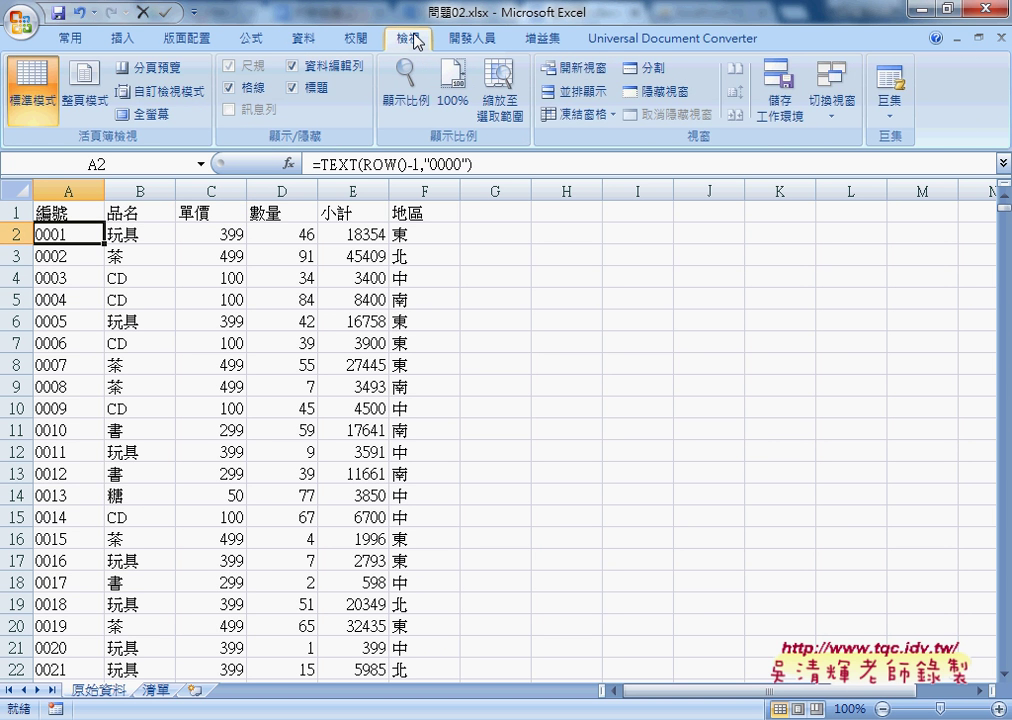
{"action": "left_click", "coordinate": [573, 116]}
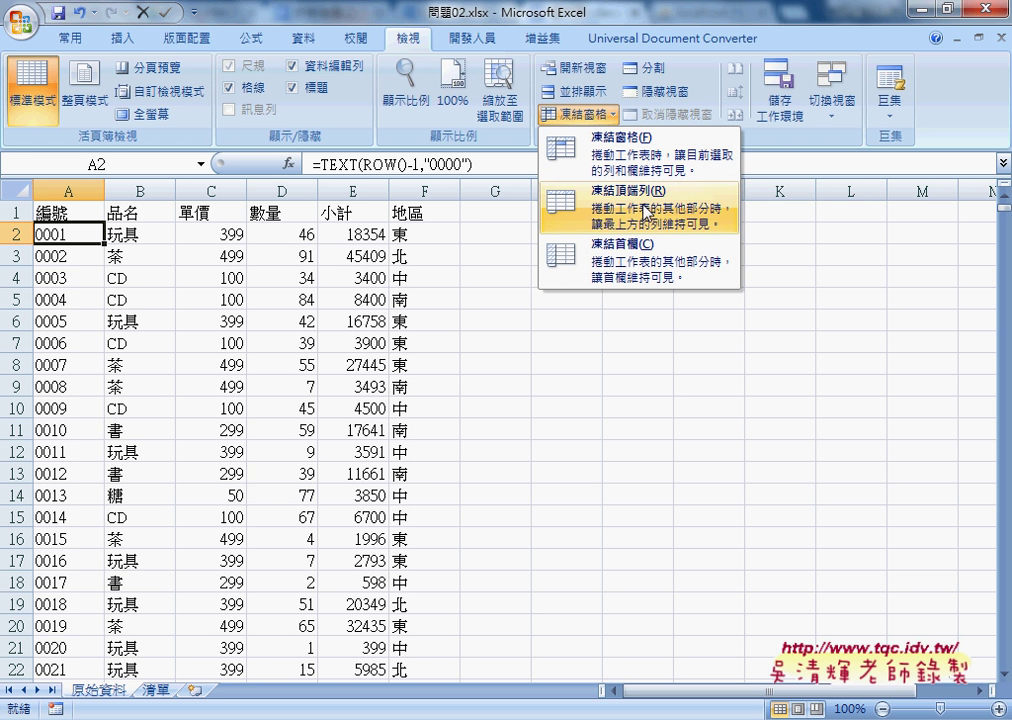
- Freeze the top header row so it stays visible while scrolling
{"action": "left_click", "coordinate": [645, 212]}
{"action": "scroll", "coordinate": [402, 408], "scroll_direction": "down", "scroll_amount": 4}
{"action": "scroll", "coordinate": [403, 343], "scroll_direction": "down", "scroll_amount": 8}
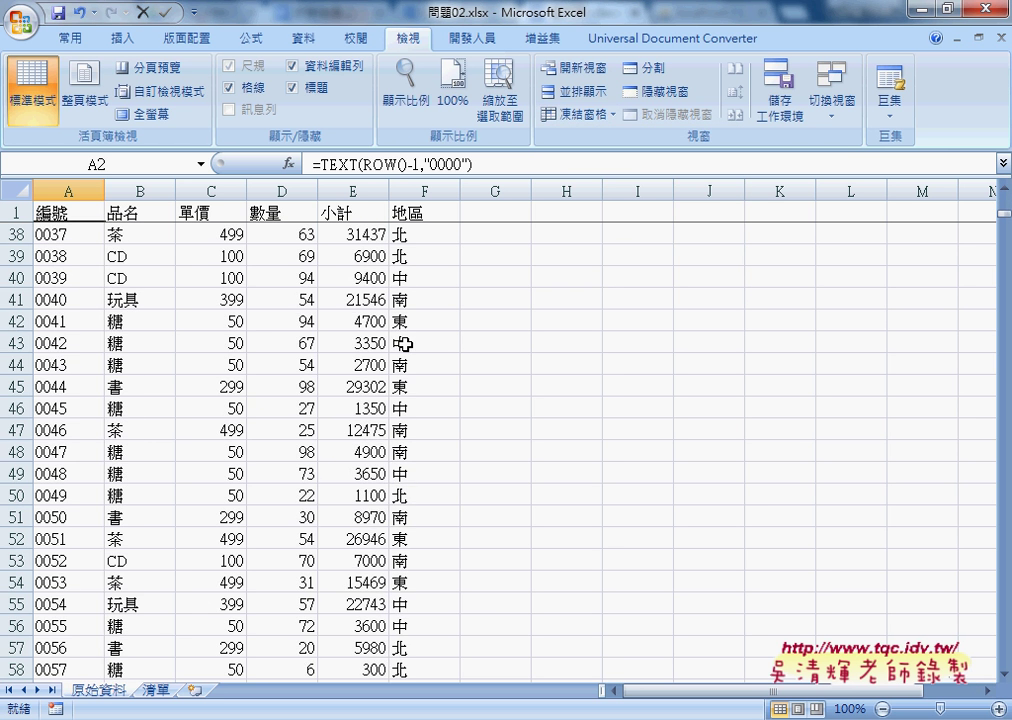
{"action": "scroll", "coordinate": [403, 343], "scroll_direction": "down", "scroll_amount": 4}
- Jump to the end of the data and set B1240's 品名 to 茶 from its dropdown
{"action": "left_click", "coordinate": [270, 339]}
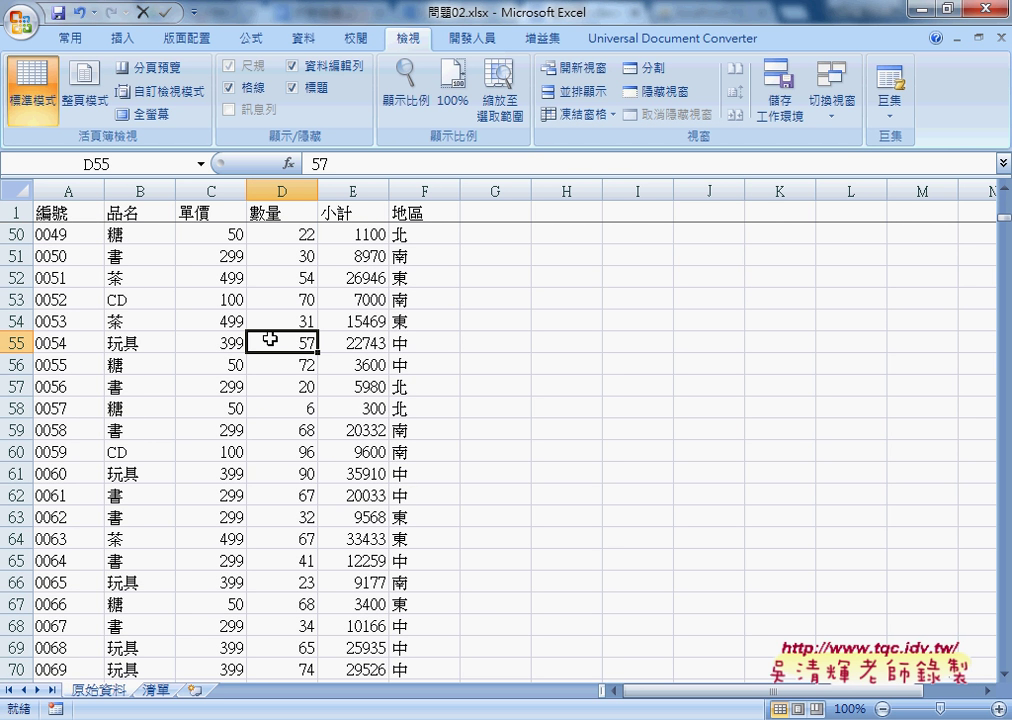
{"action": "key", "text": "ctrl+Down"}
{"action": "scroll", "coordinate": [244, 361], "scroll_direction": "down", "scroll_amount": 2}
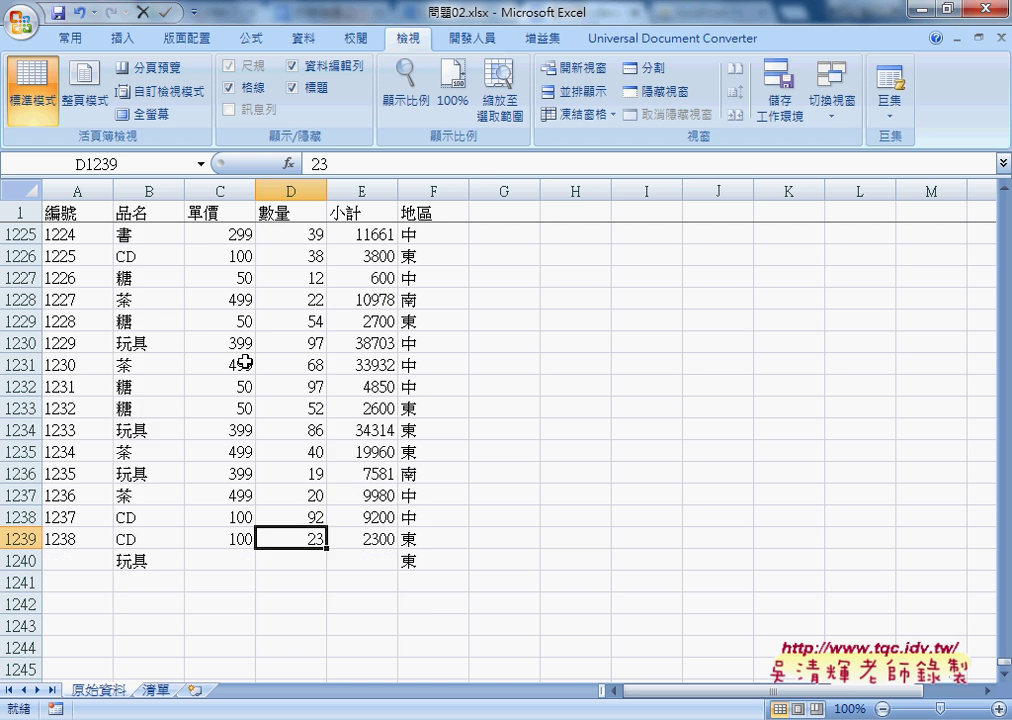
{"action": "scroll", "coordinate": [230, 357], "scroll_direction": "down", "scroll_amount": 3}
{"action": "left_click", "coordinate": [176, 362]}
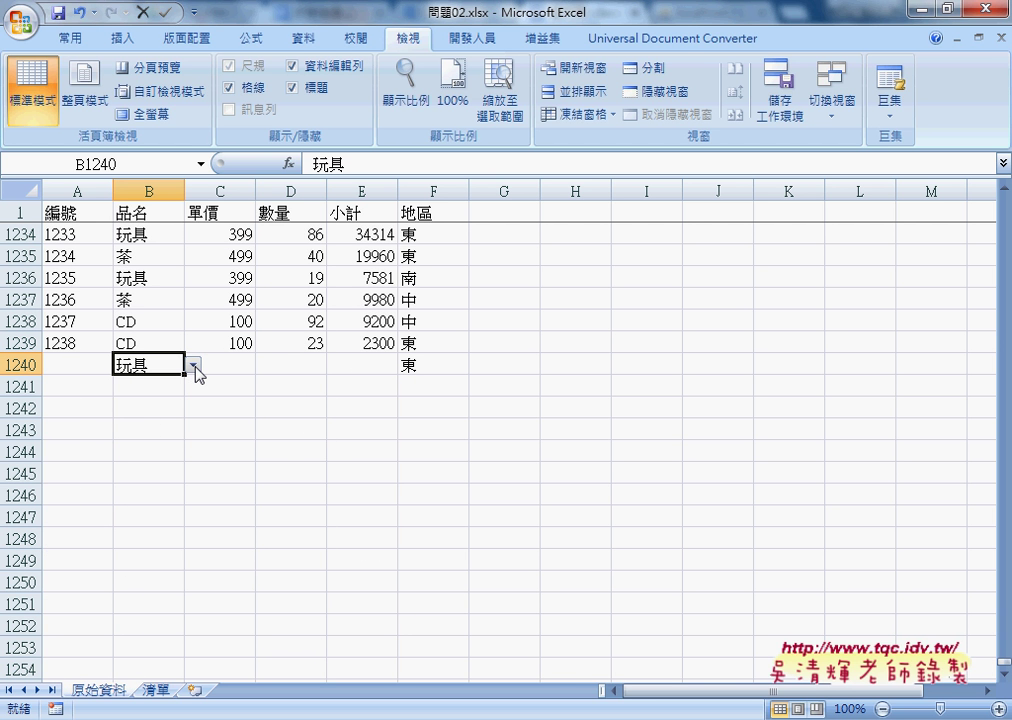
{"action": "left_click", "coordinate": [193, 366]}
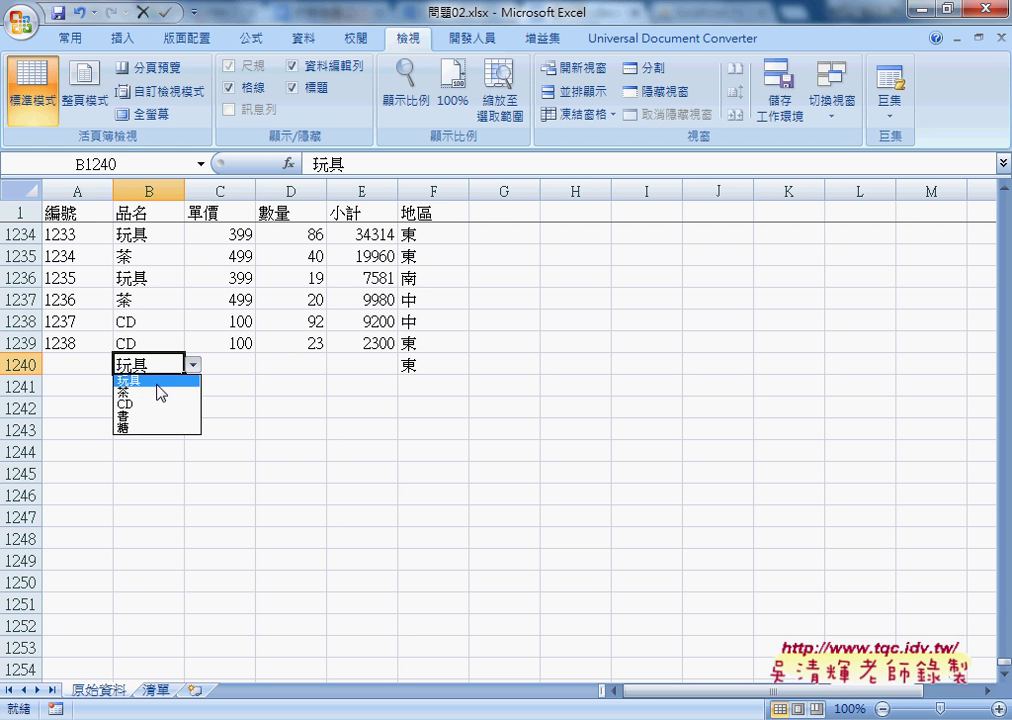
{"action": "left_click", "coordinate": [157, 389]}
- Check the 編號 cells A1240 and A1239, then return to the top of the sheet
{"action": "left_click", "coordinate": [78, 364]}
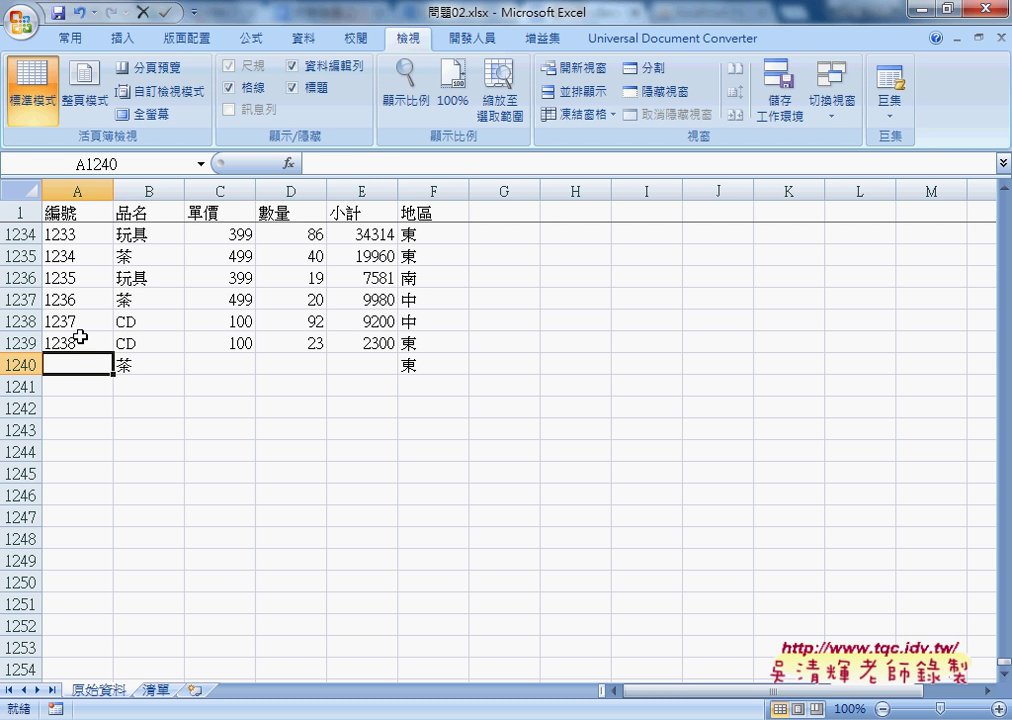
{"action": "left_click", "coordinate": [98, 341]}
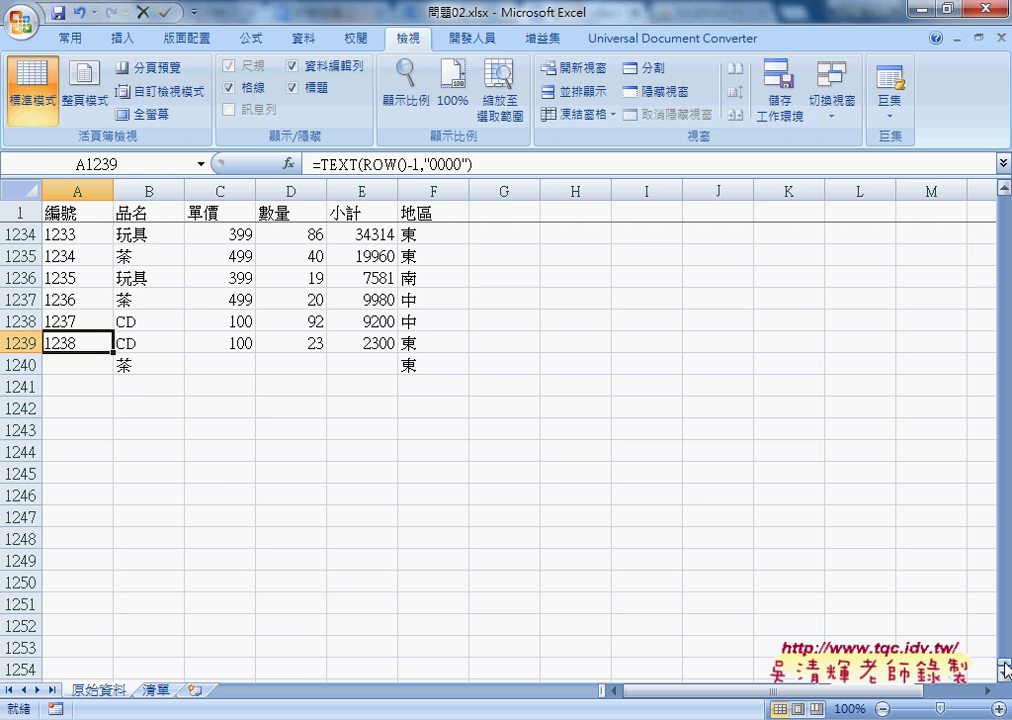
{"action": "left_click_drag", "start_coordinate": [1004, 662], "coordinate": [1004, 205]}
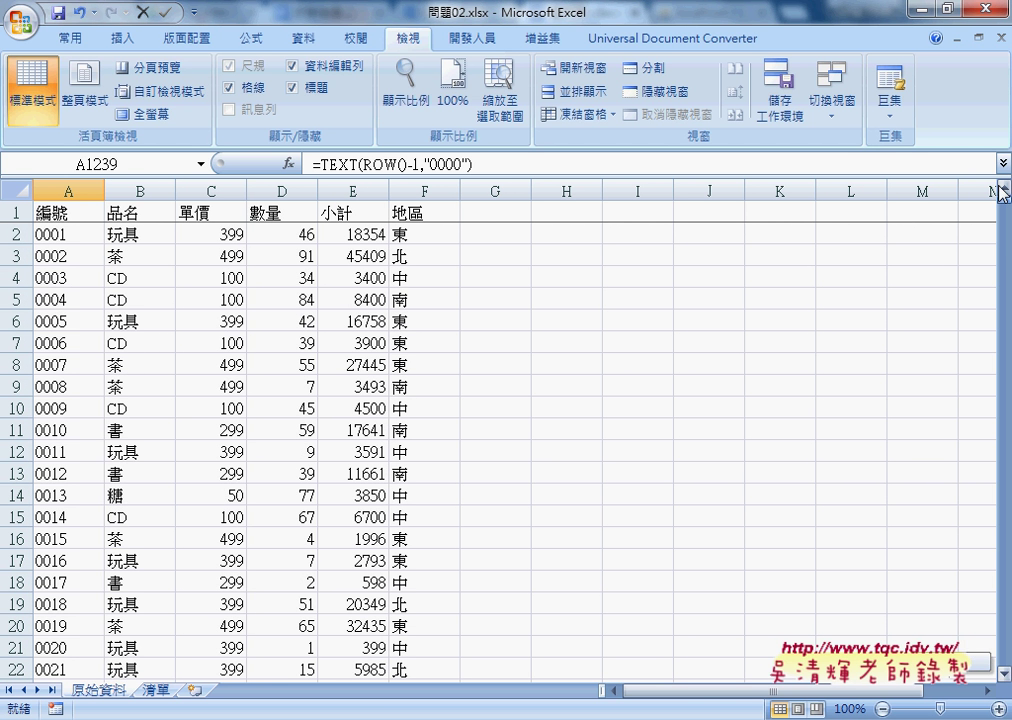
- Cut A2's numbering formula from the formula bar, keeping only the leading =
{"action": "left_click", "coordinate": [72, 226]}
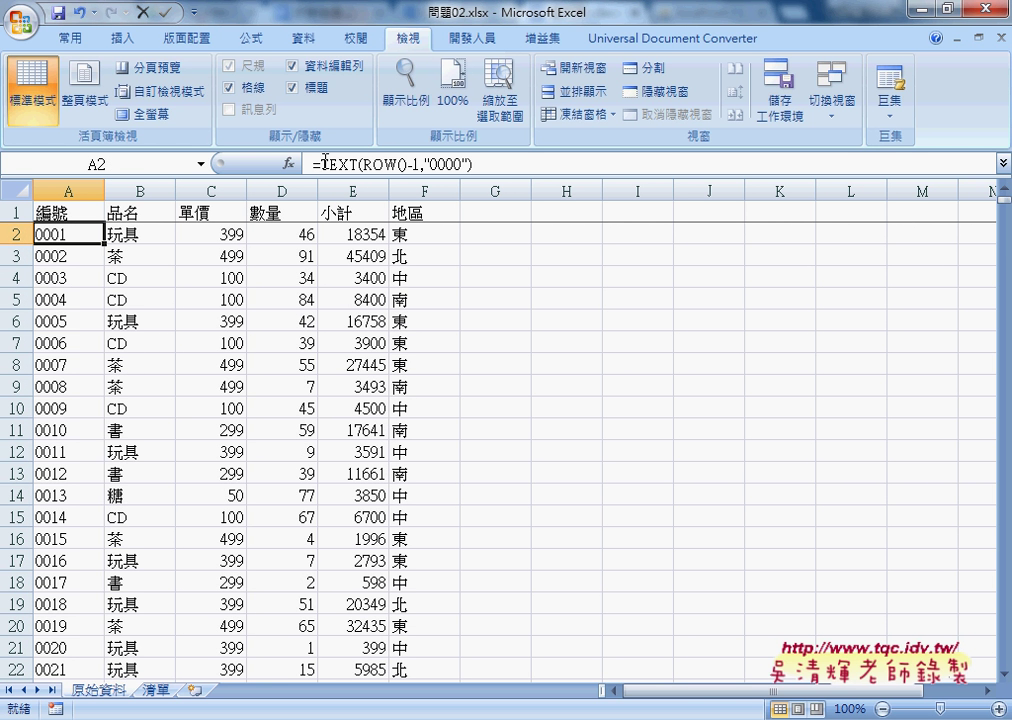
{"action": "left_click_drag", "start_coordinate": [314, 163], "coordinate": [501, 162]}
{"action": "right_click", "coordinate": [440, 165]}
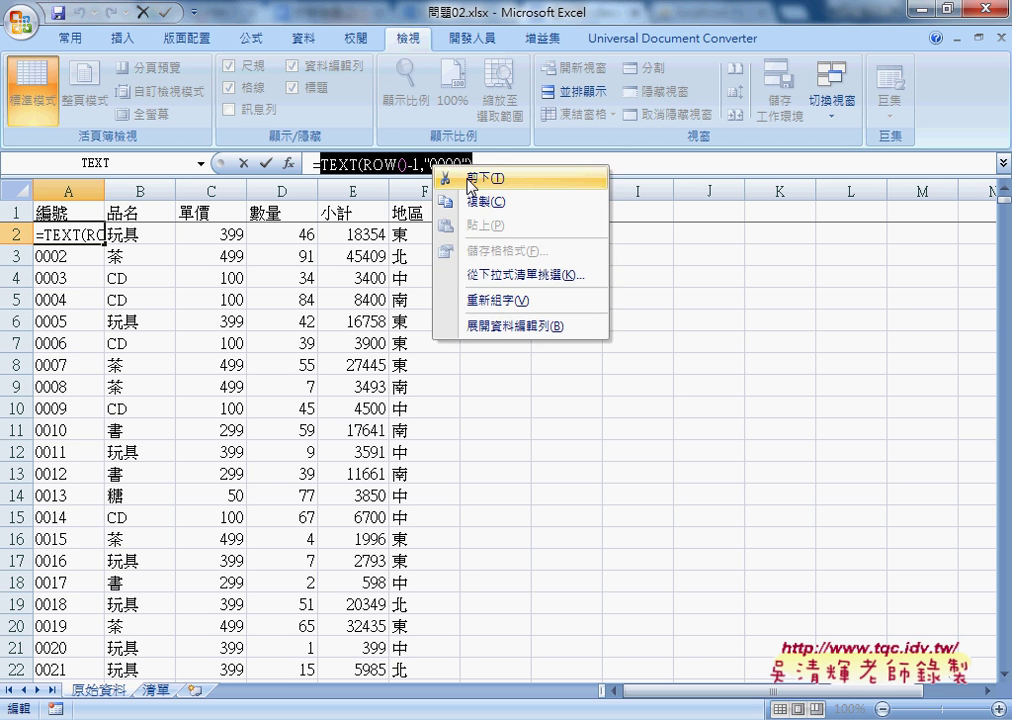
{"action": "left_click", "coordinate": [466, 174]}
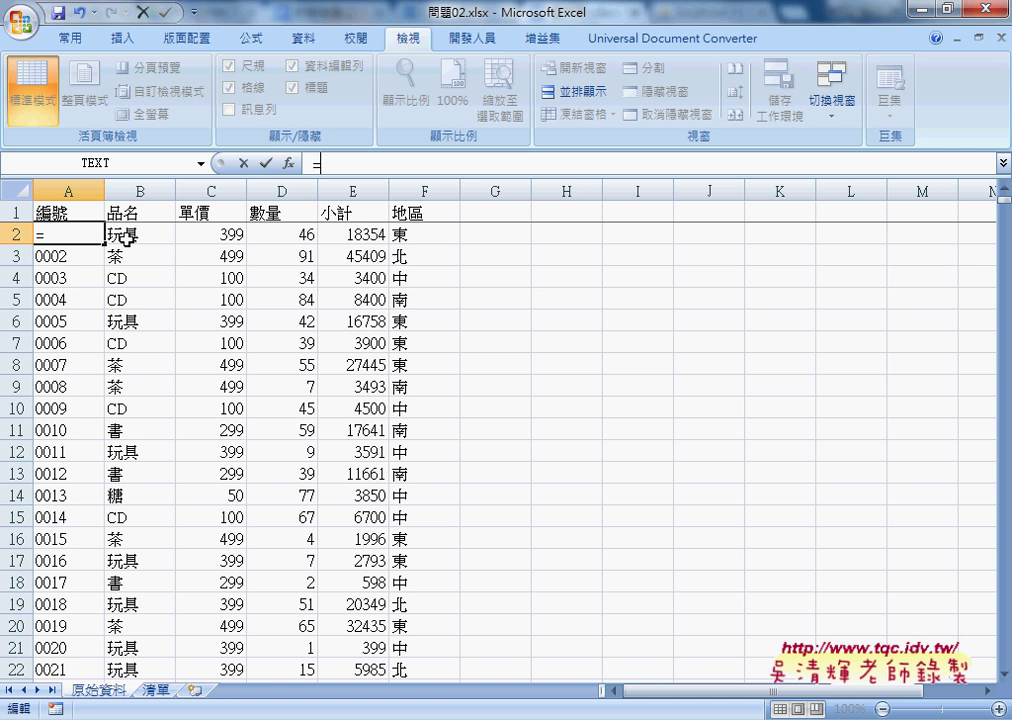
- Insert the IF function into A2 with B2 as the logical test
{"action": "left_click", "coordinate": [287, 162]}
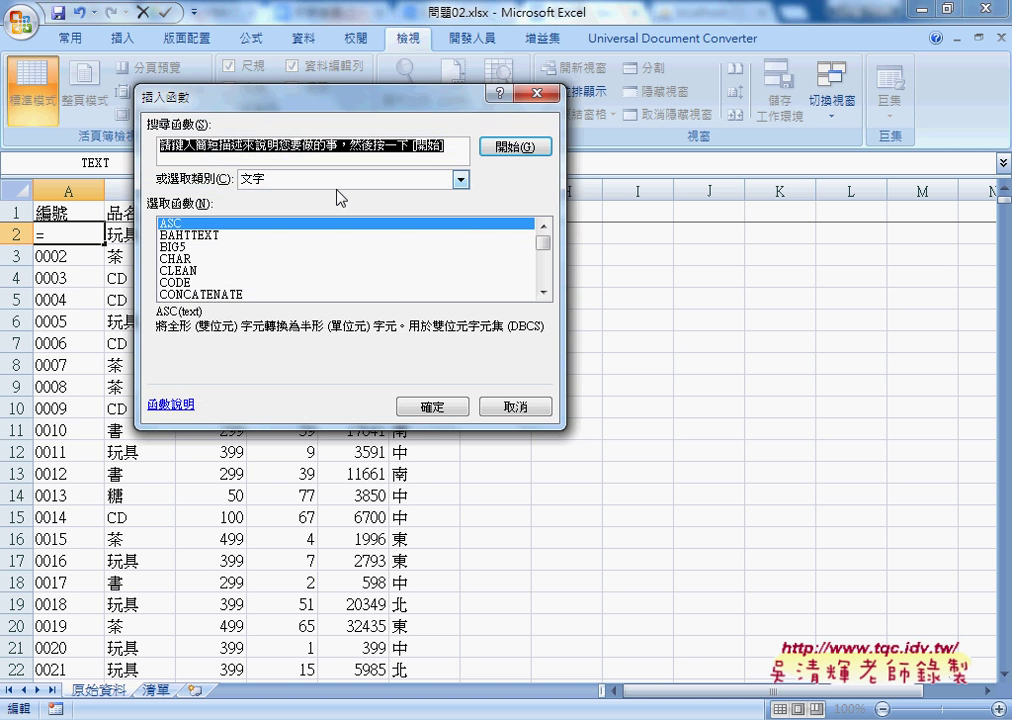
{"action": "left_click", "coordinate": [340, 179]}
{"action": "left_click", "coordinate": [295, 300]}
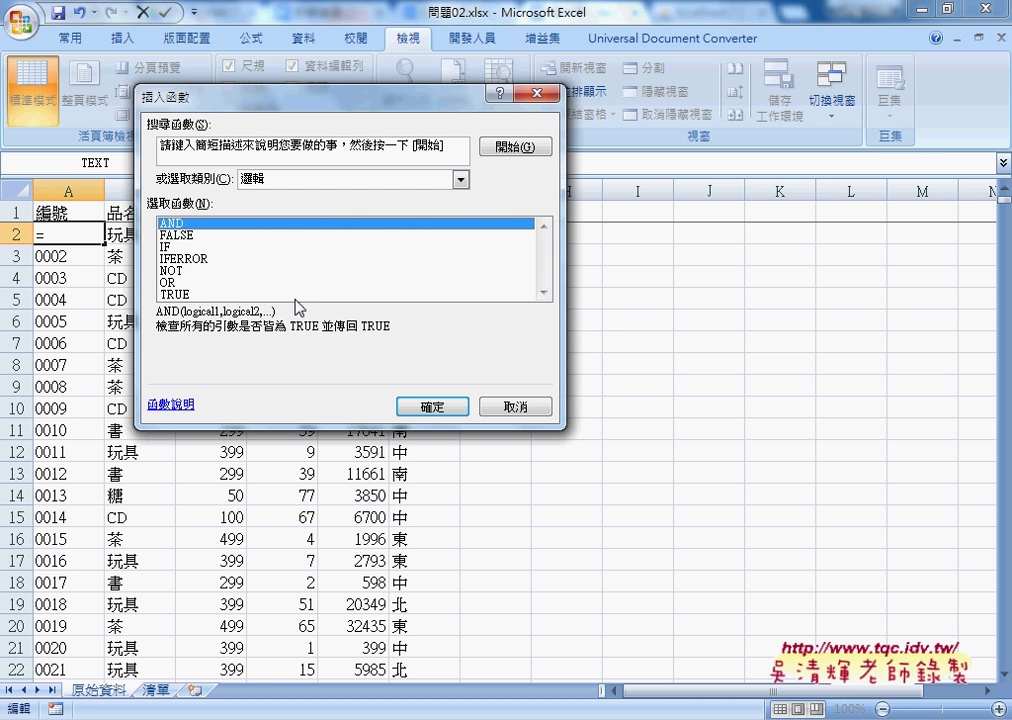
{"action": "left_click", "coordinate": [175, 246]}
{"action": "left_click", "coordinate": [432, 407]}
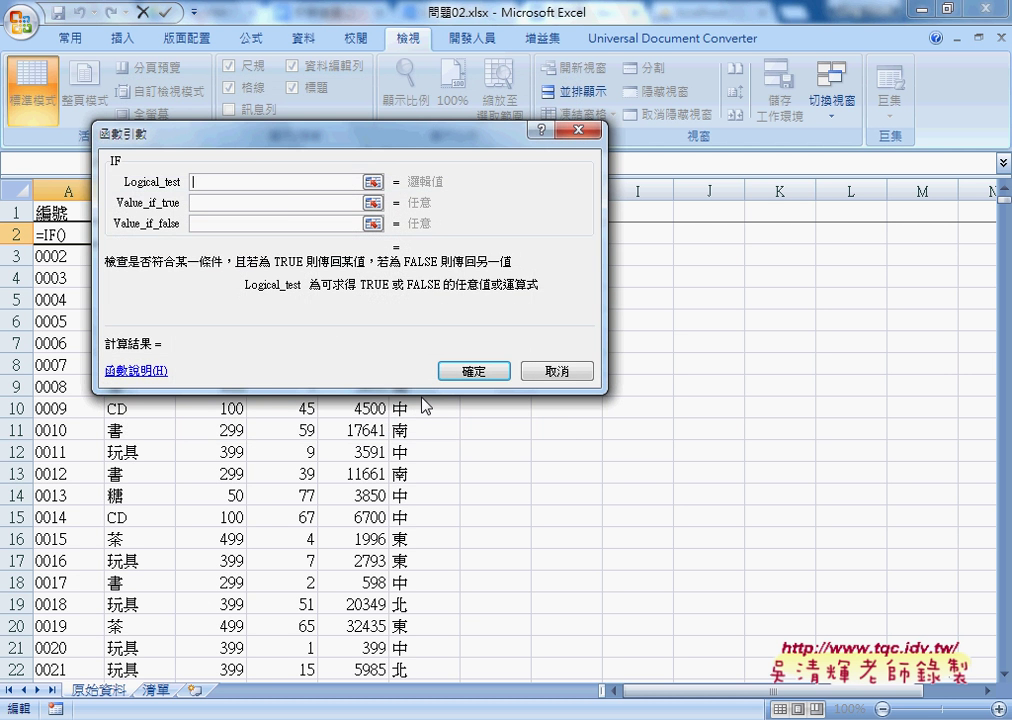
{"action": "left_click_drag", "start_coordinate": [200, 132], "coordinate": [410, 175]}
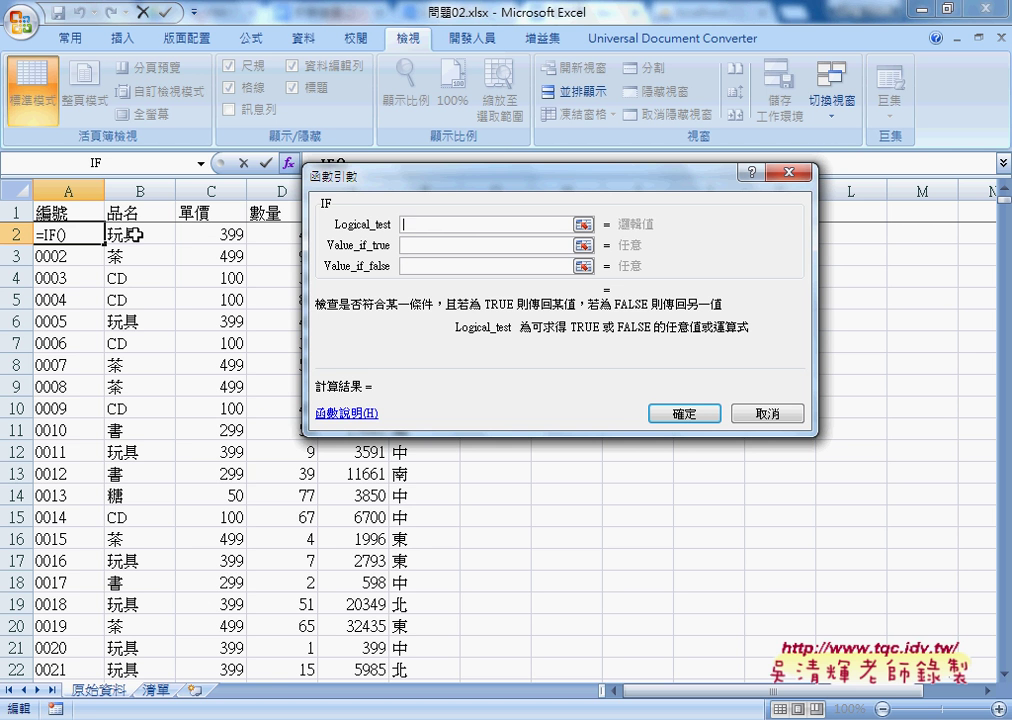
{"action": "left_click", "coordinate": [133, 234]}
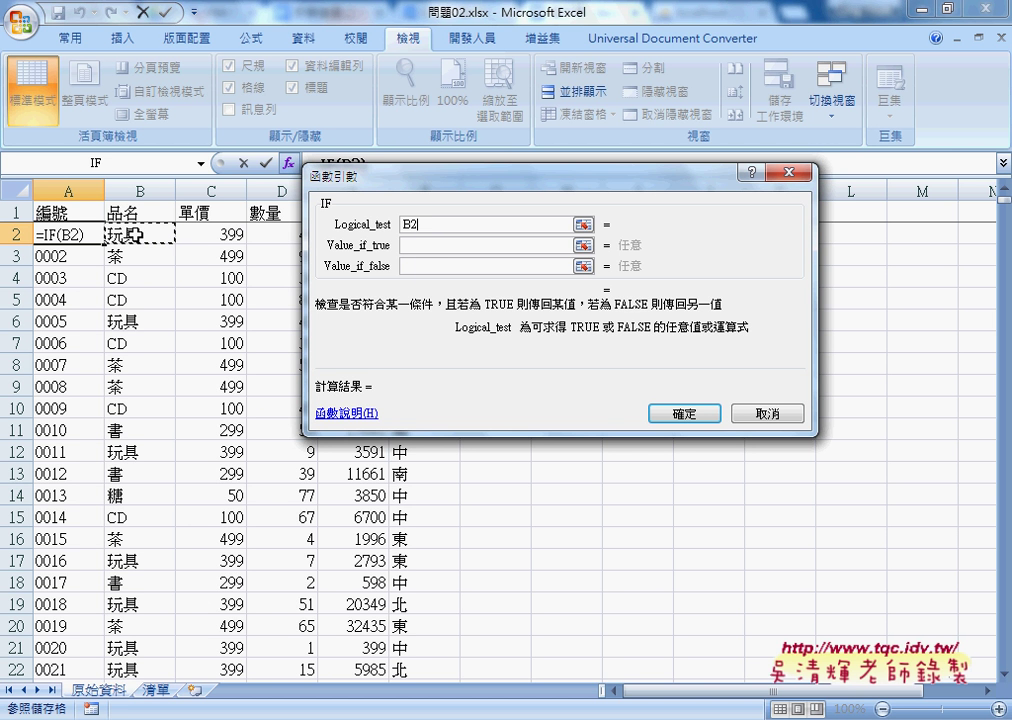
- Try ISBLANK(B2) and ="" variants in the logical test, then remove the ISBLANK name
{"action": "key", "text": "minus"}
{"action": "key", "text": "BackSpace"}
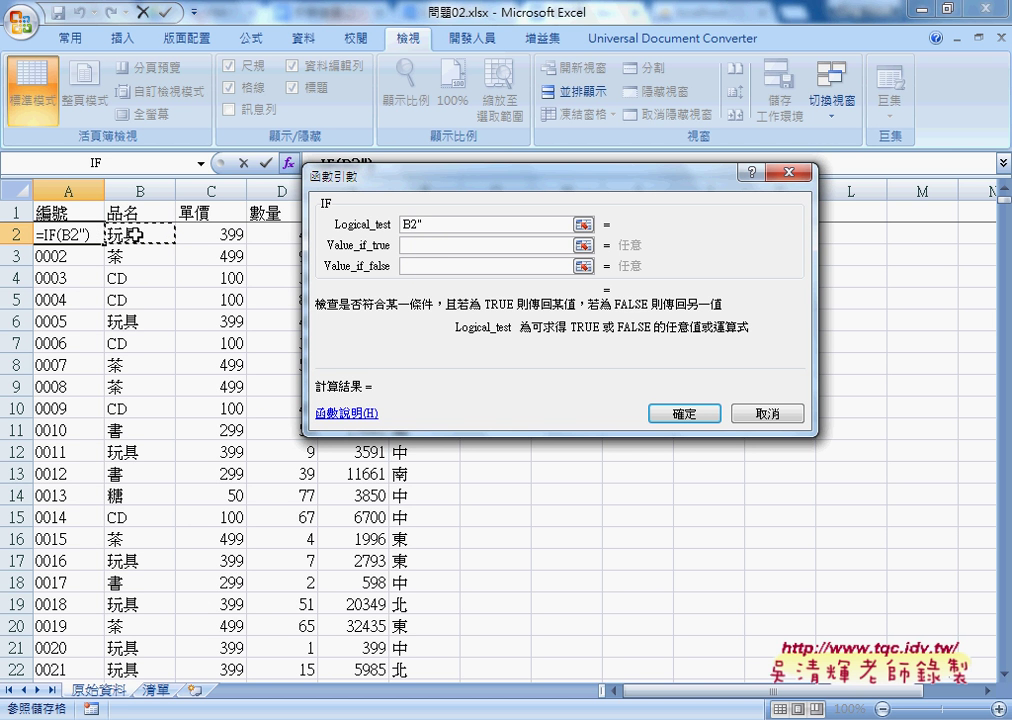
{"action": "type", "text": "="}
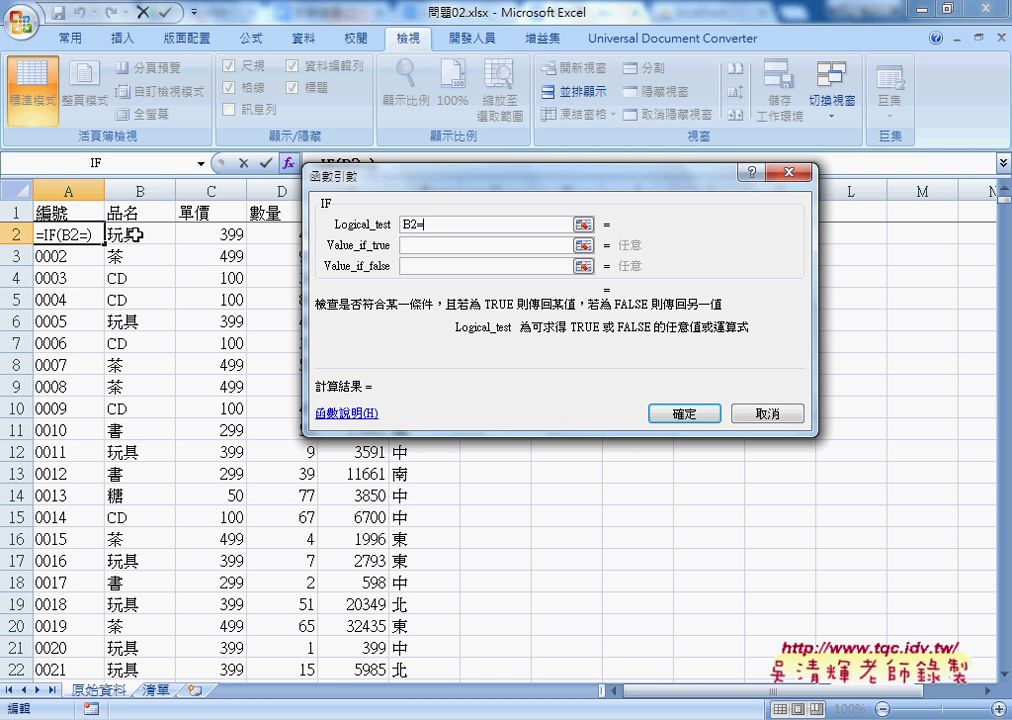
{"action": "type", "text": "\"\""}
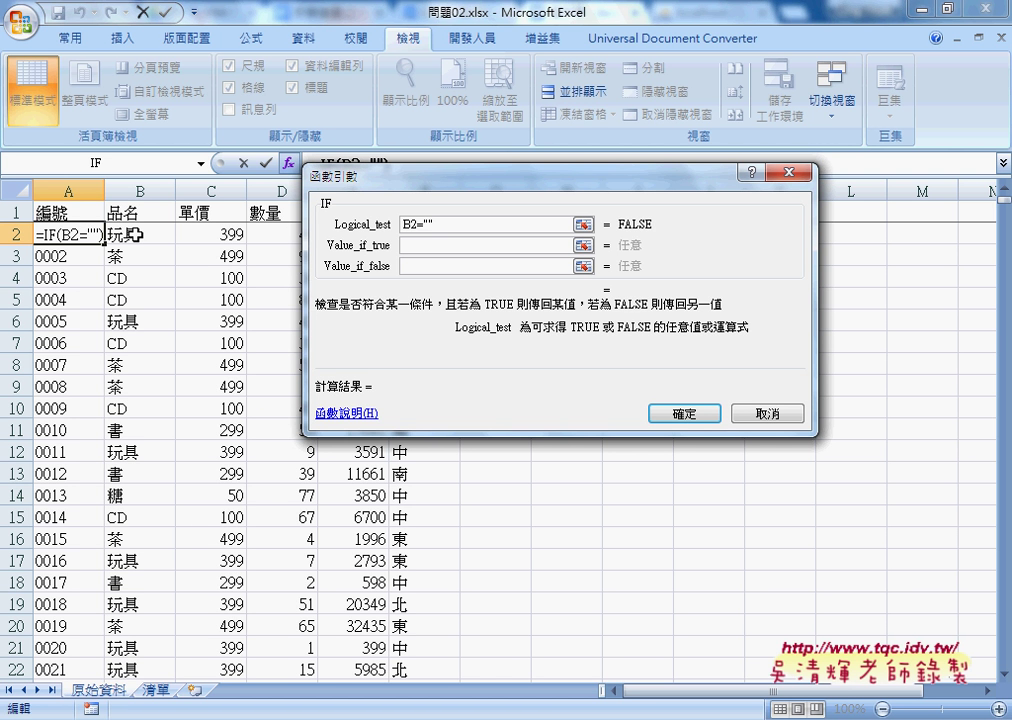
{"action": "key", "text": "BackSpace"}
{"action": "key", "text": "BackSpace"}
{"action": "key", "text": "BackSpace"}
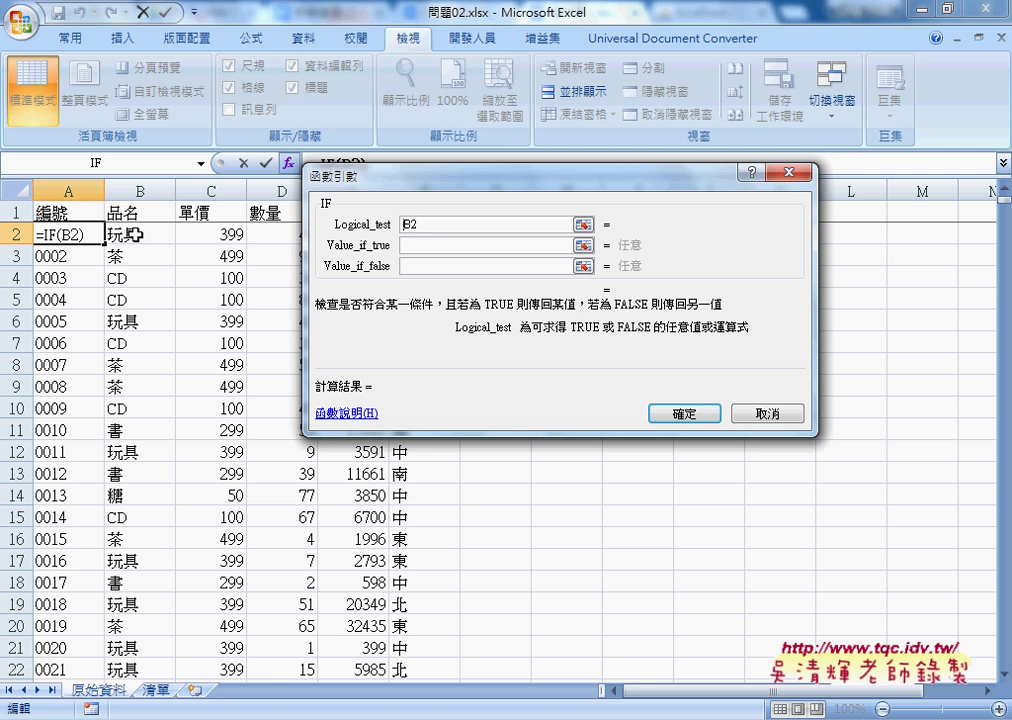
{"action": "left_click", "coordinate": [402, 224]}
{"action": "type", "text": "is"}
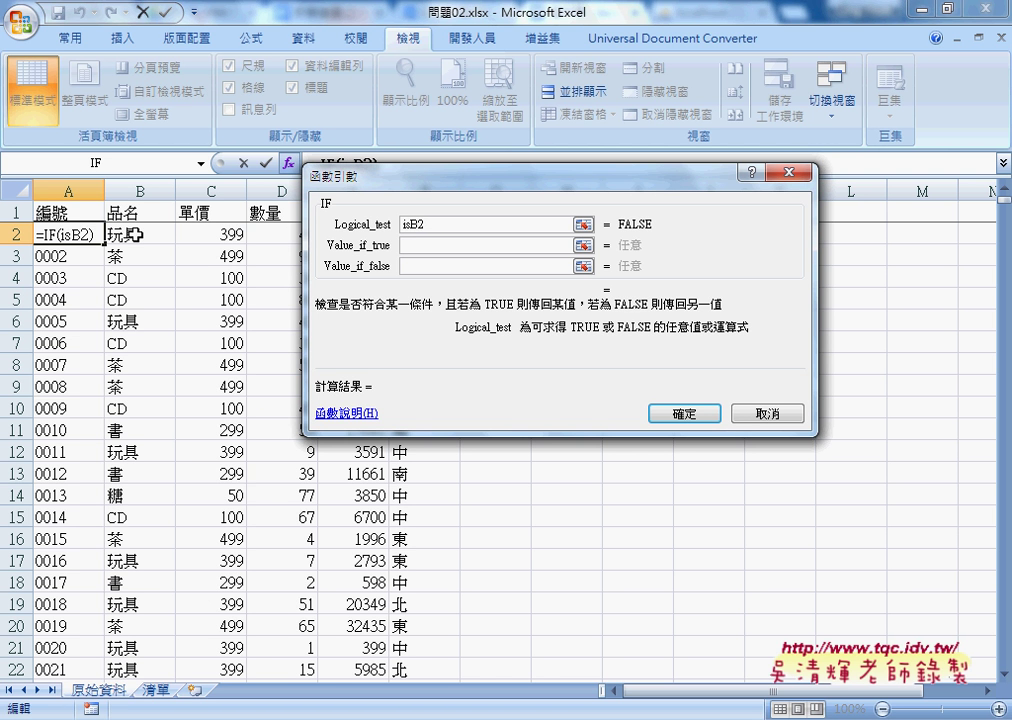
{"action": "type", "text": "bla"}
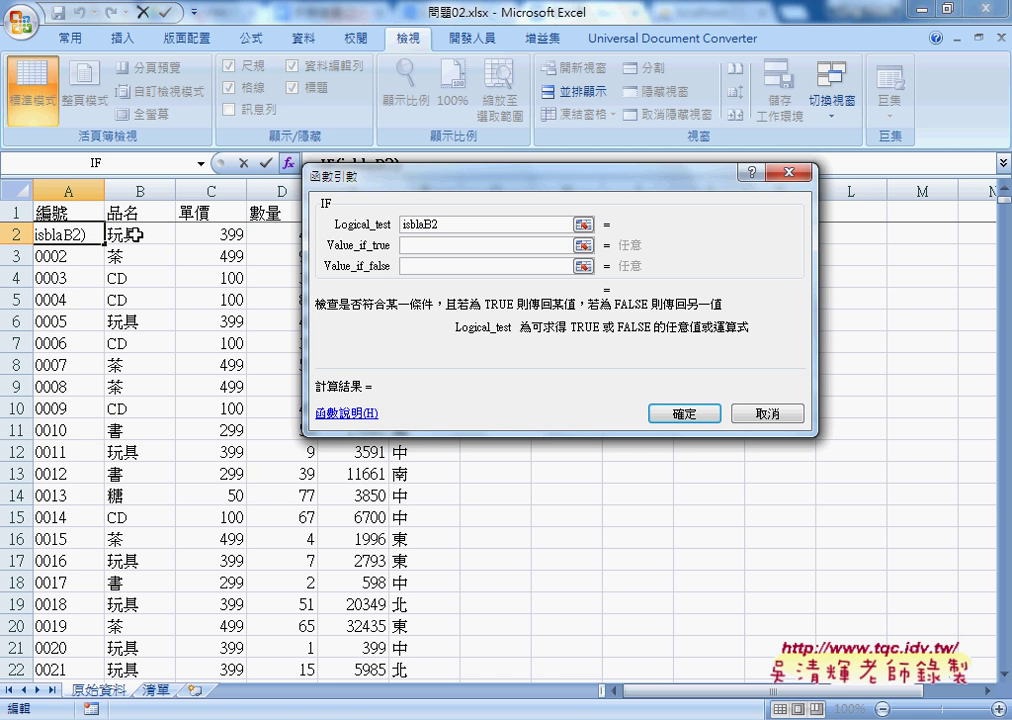
{"action": "type", "text": "nk(B2"}
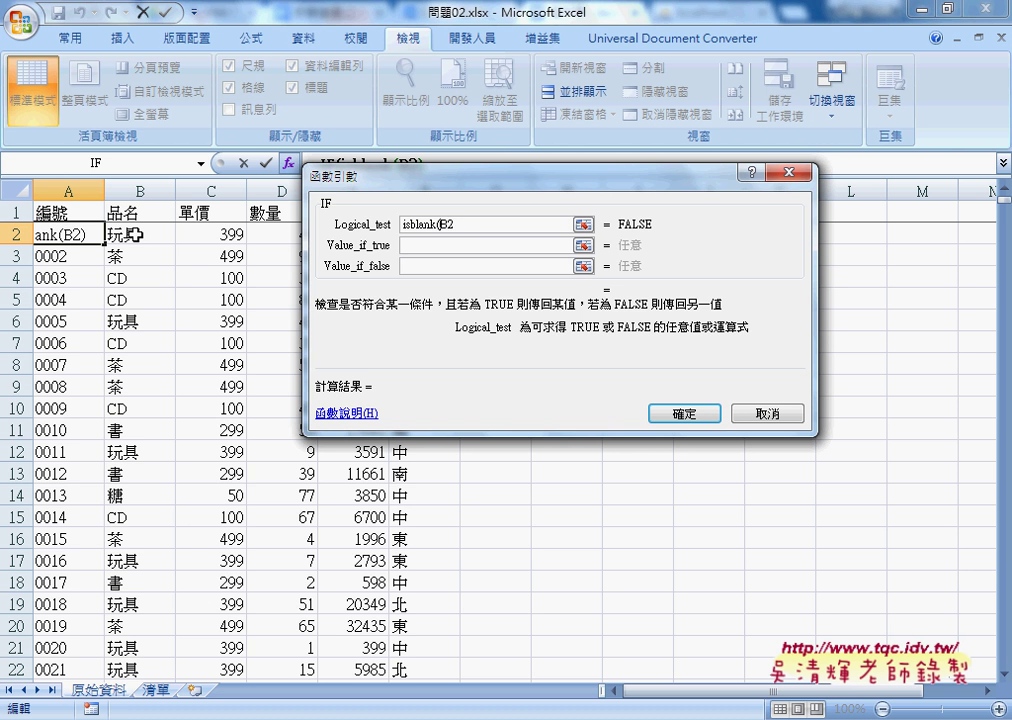
{"action": "type", "text": ")"}
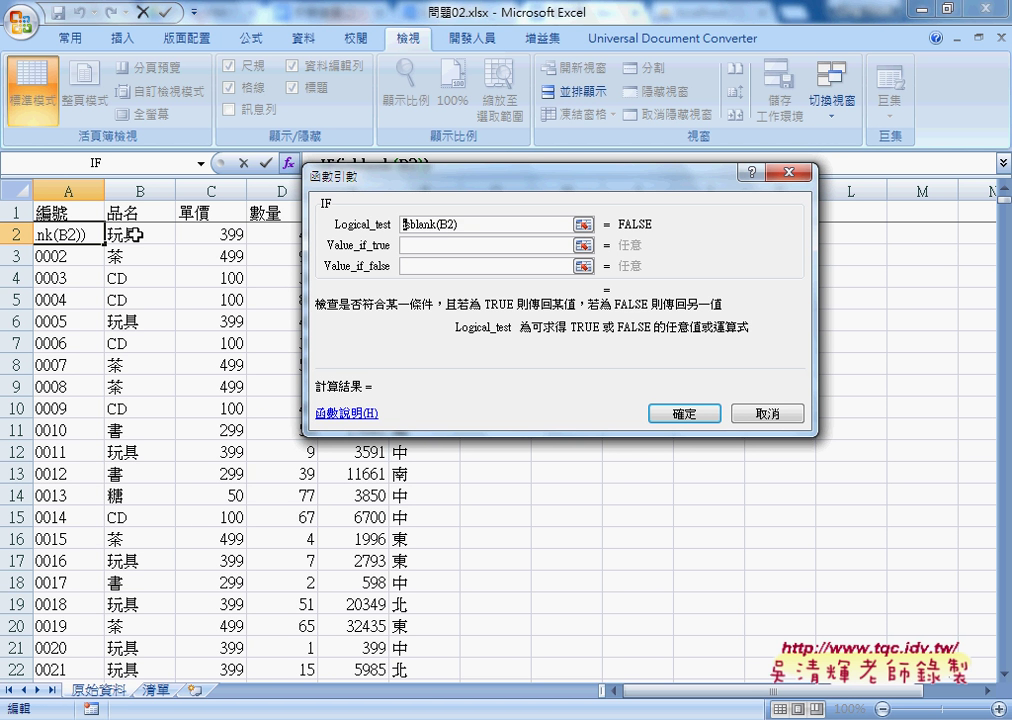
{"action": "left_click_drag", "start_coordinate": [402, 224], "coordinate": [431, 224]}
{"action": "key", "text": "Delete"}
{"action": "key", "text": "Delete"}
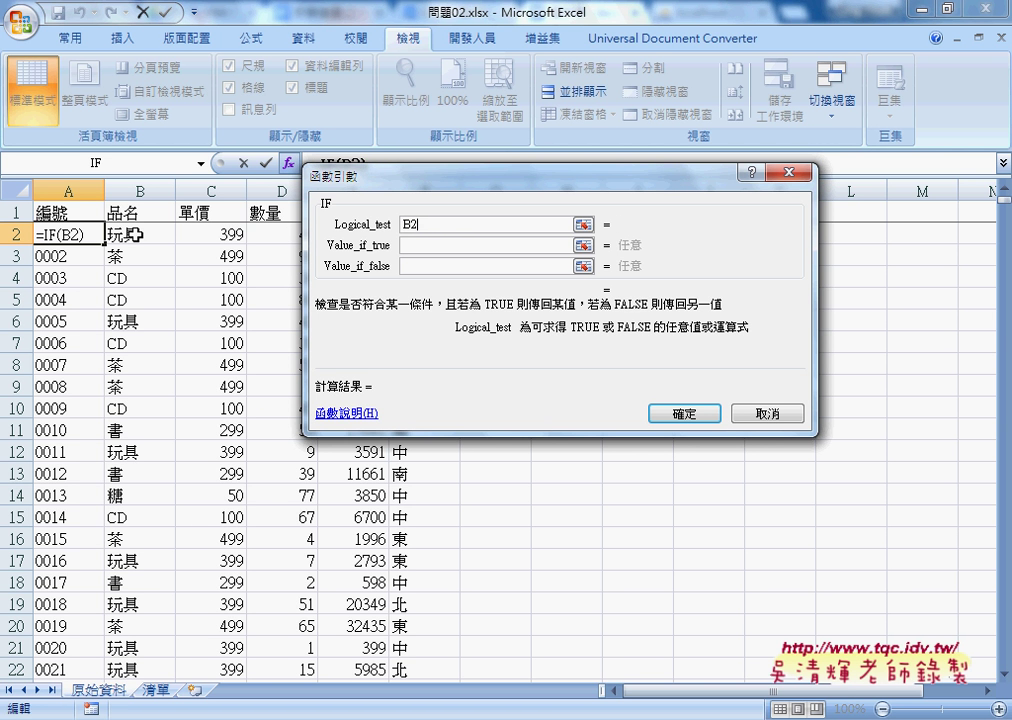
- Complete A2 as =IF(B2="","",TEXT(ROW()-1,"0000")), now displaying 0001
{"action": "type", "text": "=\"\""}
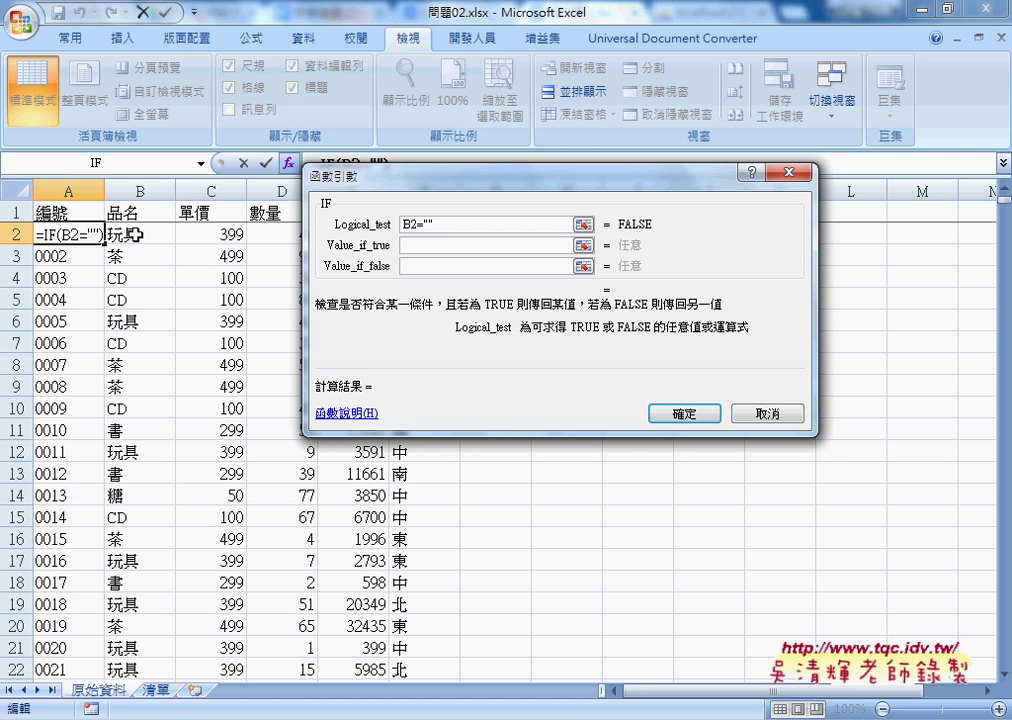
{"action": "left_click", "coordinate": [417, 245]}
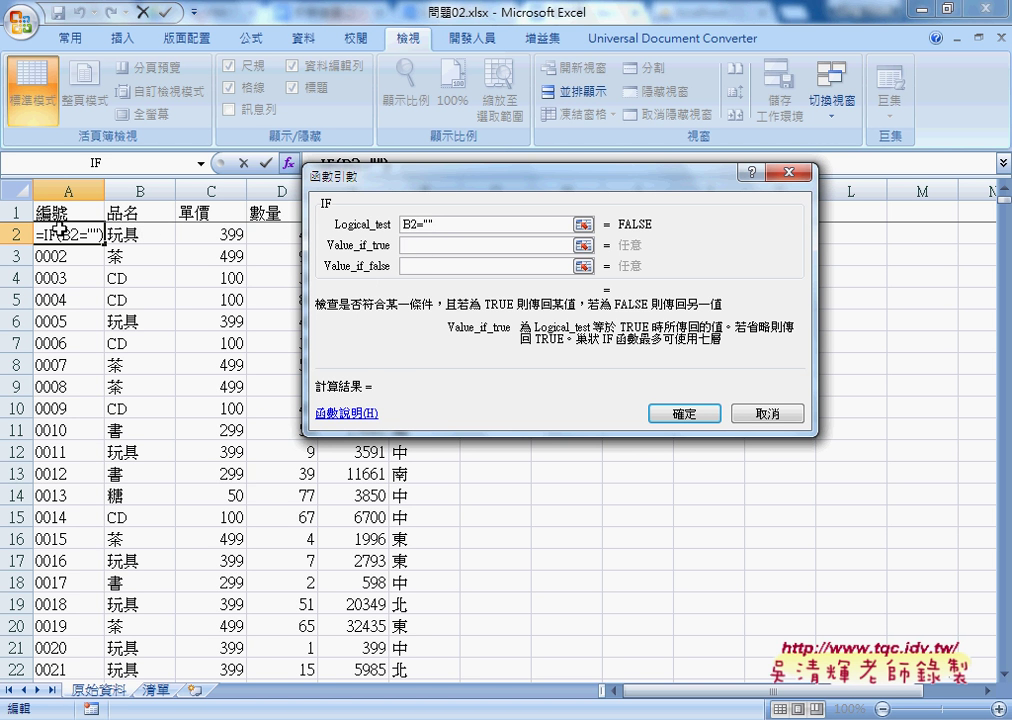
{"action": "type", "text": "\"\""}
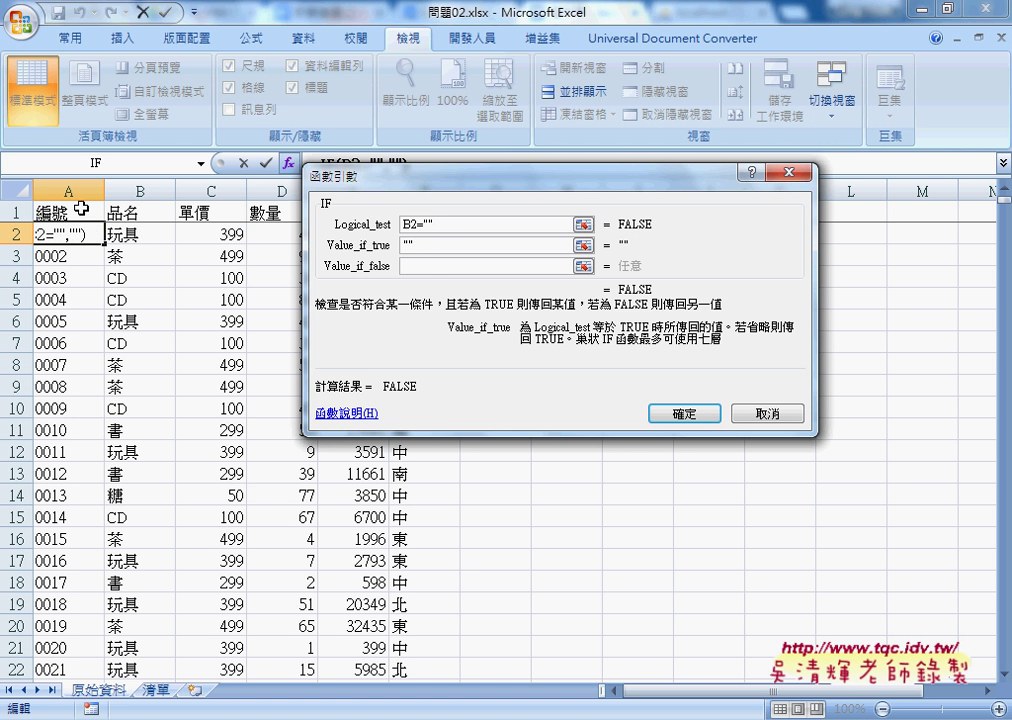
{"action": "right_click", "coordinate": [431, 267]}
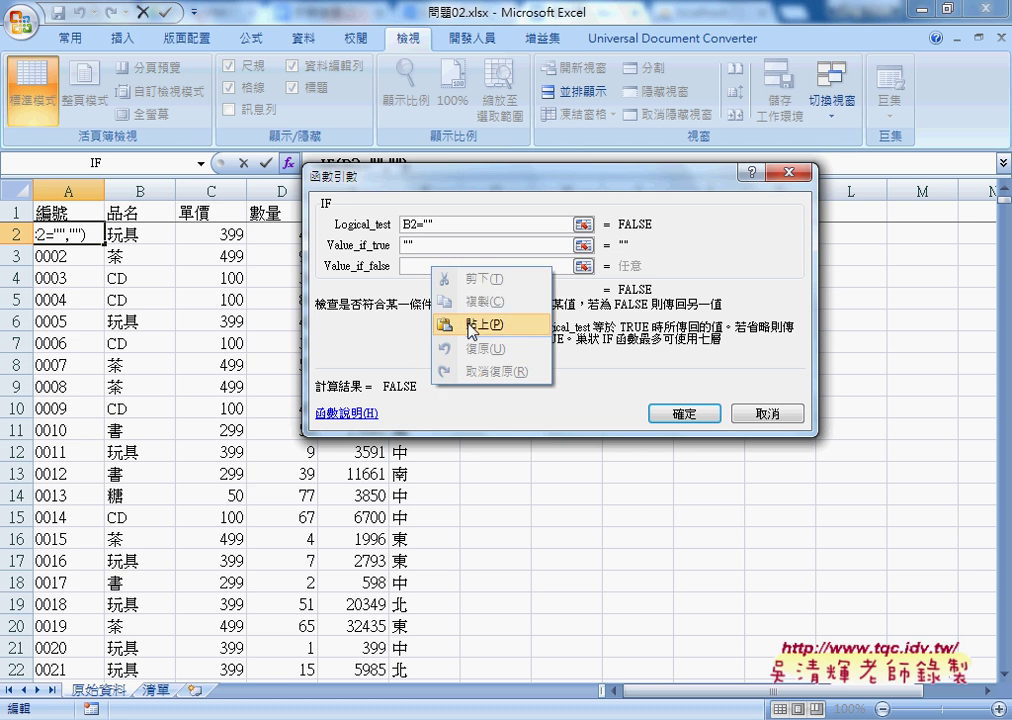
{"action": "left_click", "coordinate": [411, 268]}
{"action": "right_click", "coordinate": [411, 268]}
{"action": "left_click", "coordinate": [455, 327]}
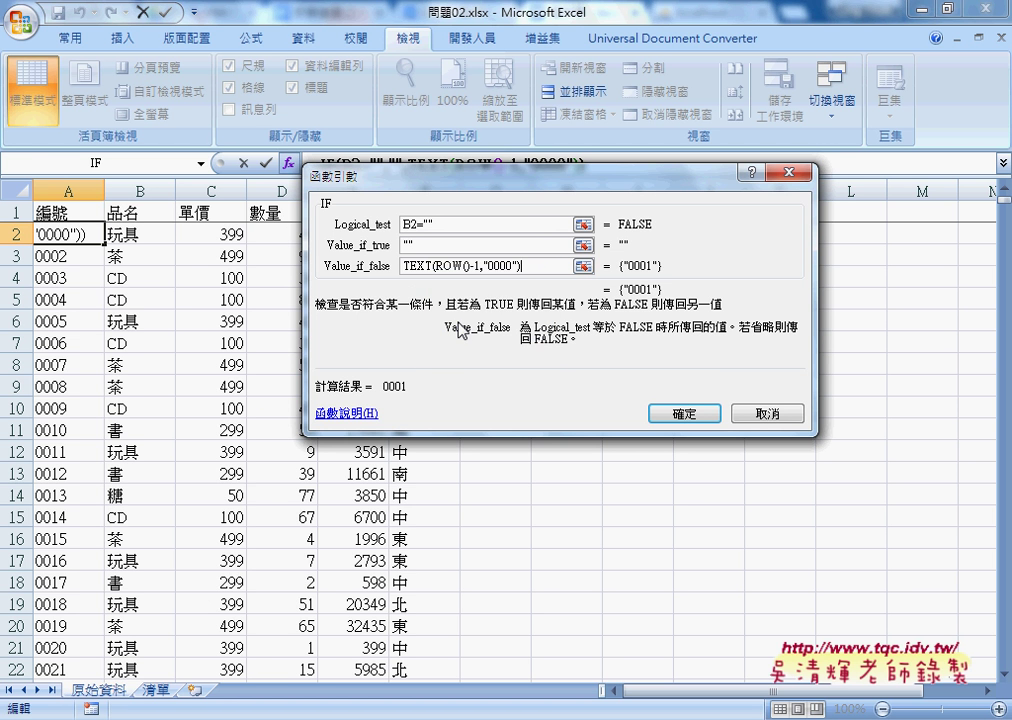
{"action": "left_click_drag", "start_coordinate": [531, 266], "coordinate": [405, 265]}
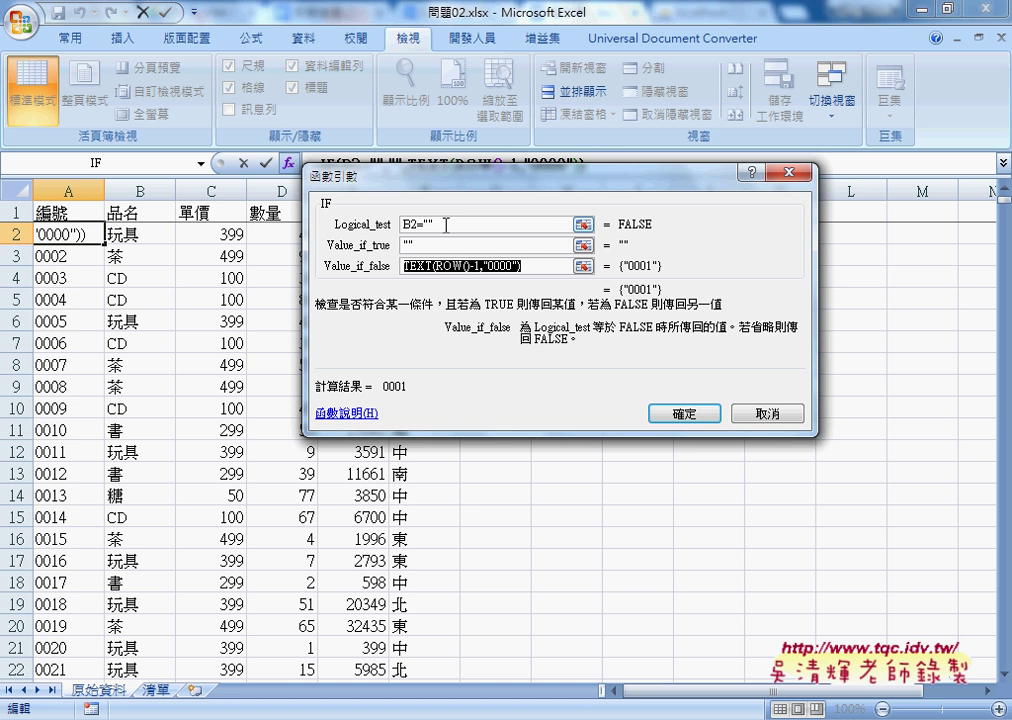
{"action": "left_click", "coordinate": [686, 415]}
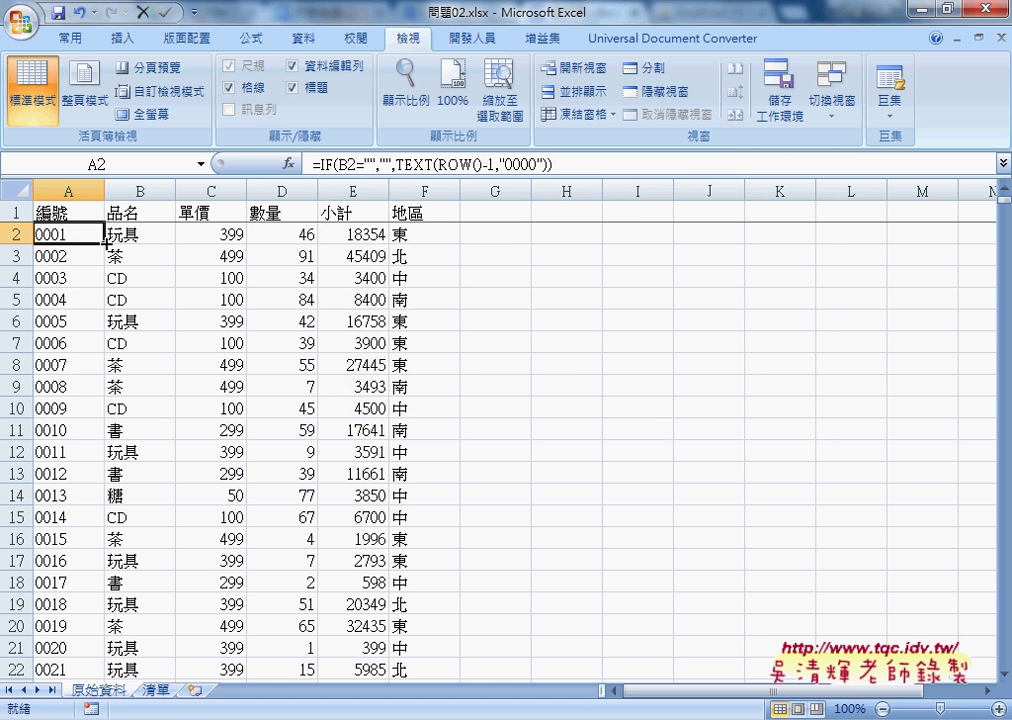
- Copy A2's 編號 formula down column A to the end of the data
{"action": "double_click", "coordinate": [106, 240]}
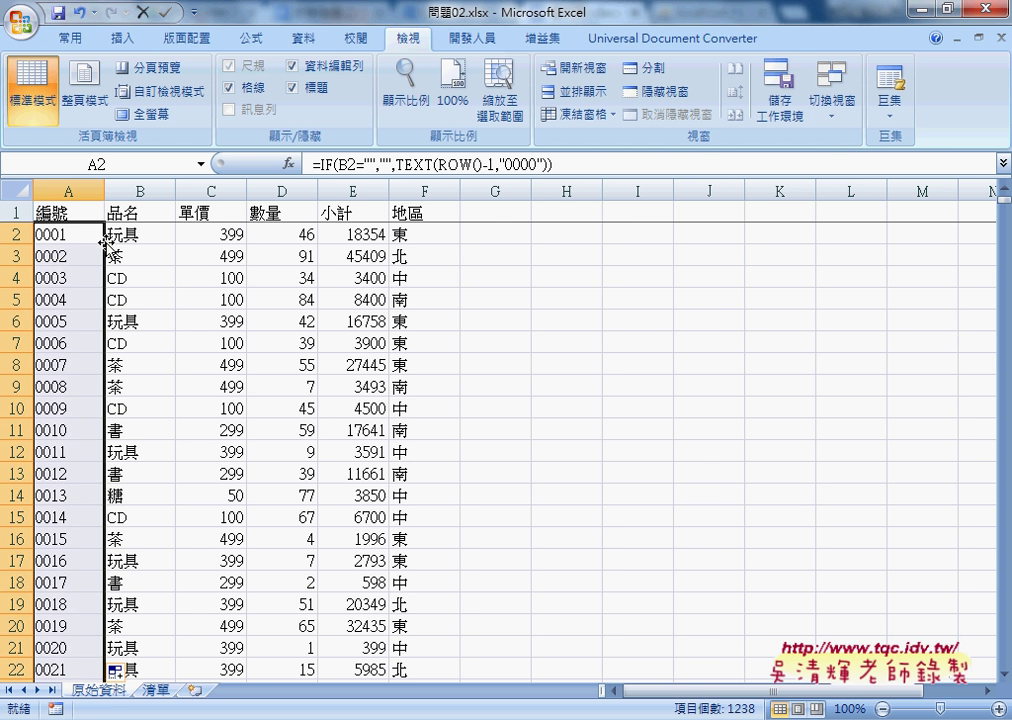
{"action": "left_click", "coordinate": [73, 233]}
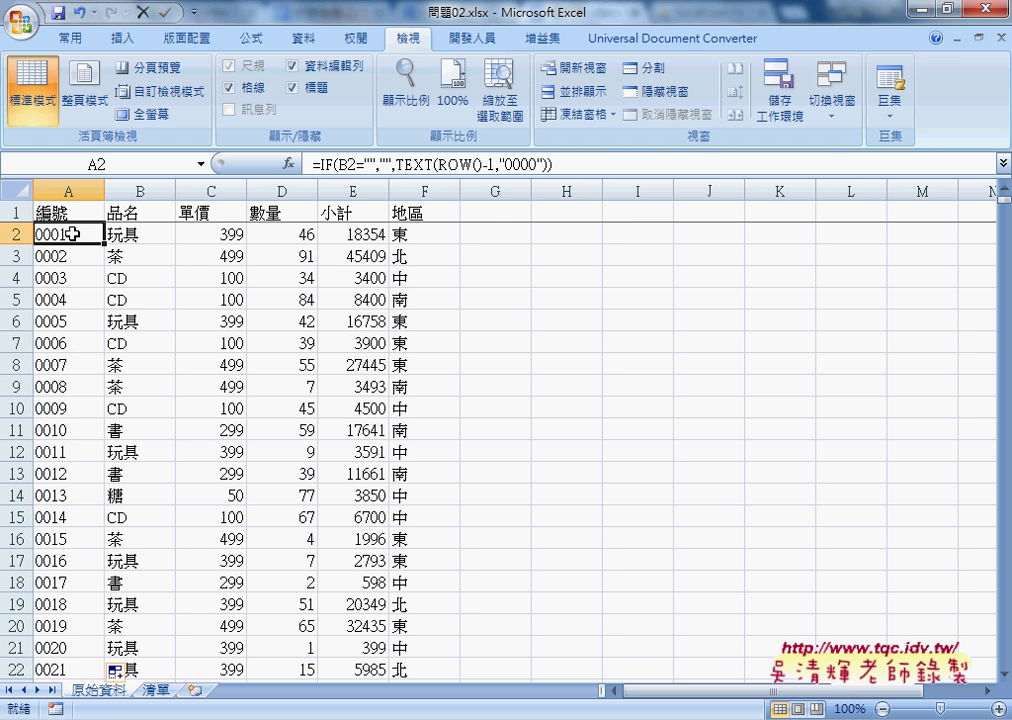
{"action": "key", "text": "ctrl+Down"}
- Clear the stray 茶 entry from cell B1240
{"action": "scroll", "coordinate": [75, 255], "scroll_direction": "down", "scroll_amount": 3}
{"action": "scroll", "coordinate": [78, 263], "scroll_direction": "down", "scroll_amount": 2}
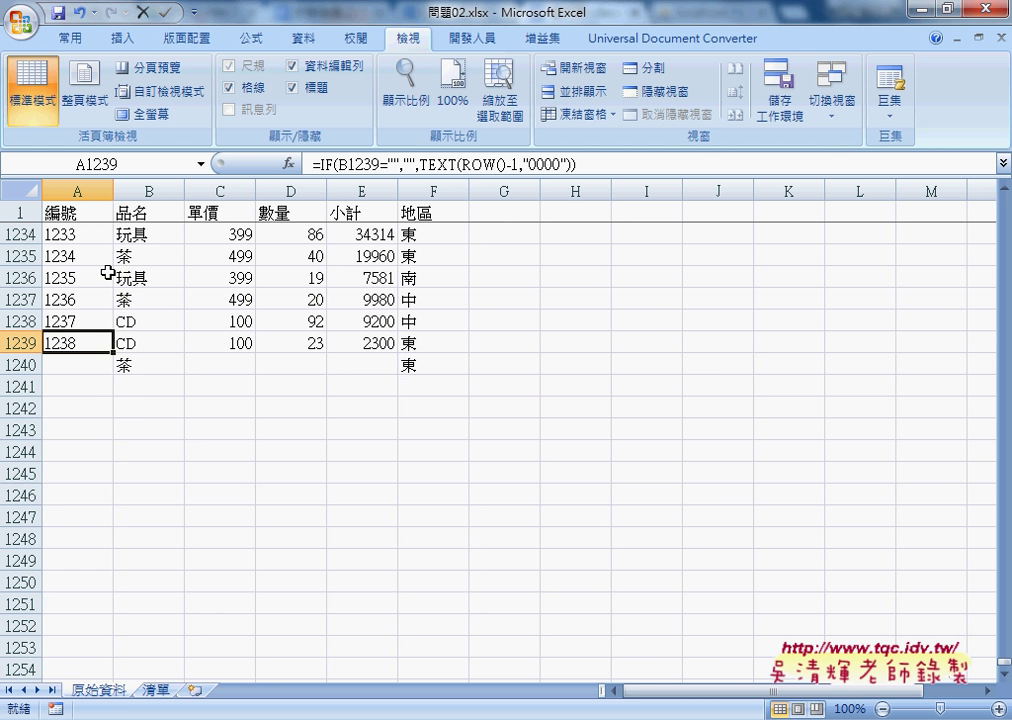
{"action": "left_click", "coordinate": [155, 366]}
{"action": "key", "text": "Delete"}
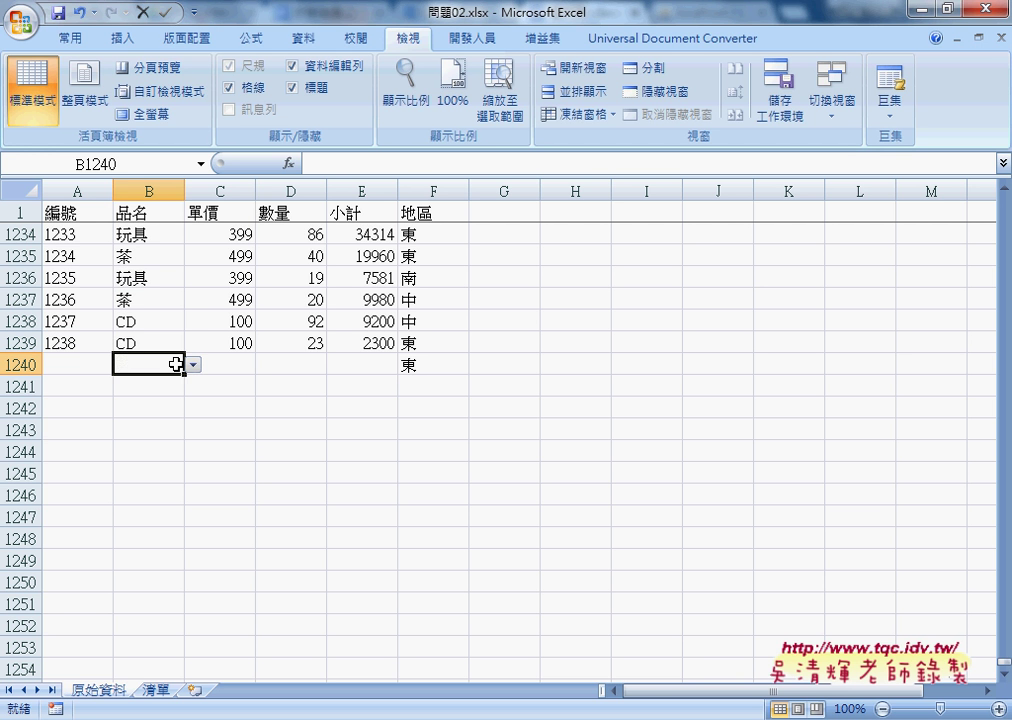
- Fill the 編號 formula from A1239 far below the data, then return to the top
{"action": "left_click", "coordinate": [81, 345]}
{"action": "left_click", "coordinate": [82, 365]}
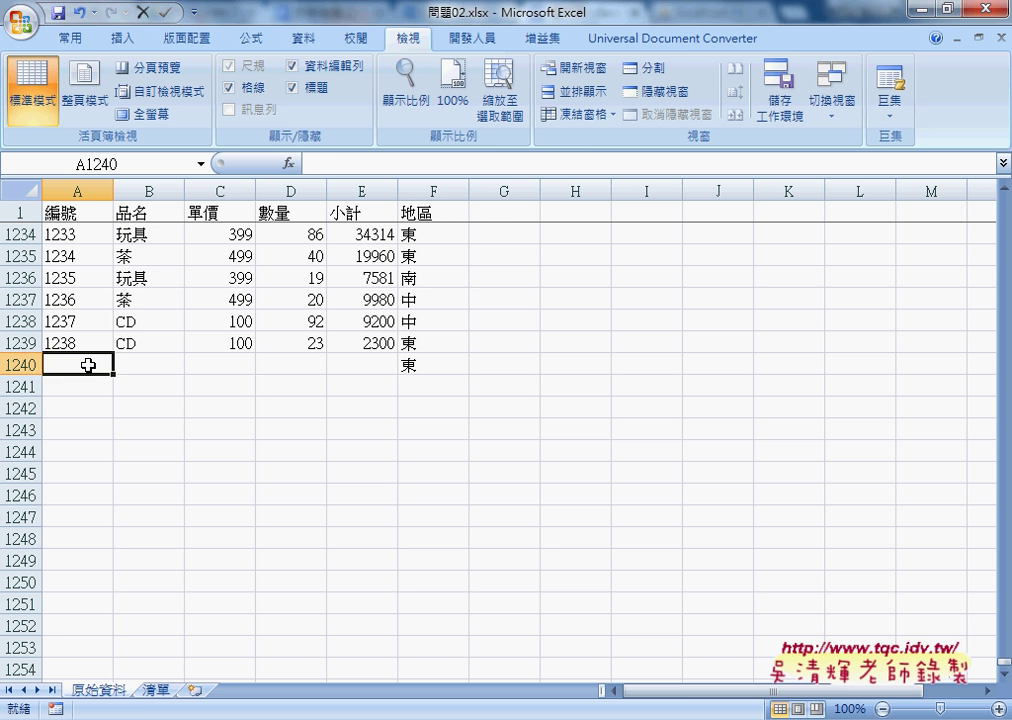
{"action": "left_click", "coordinate": [85, 343]}
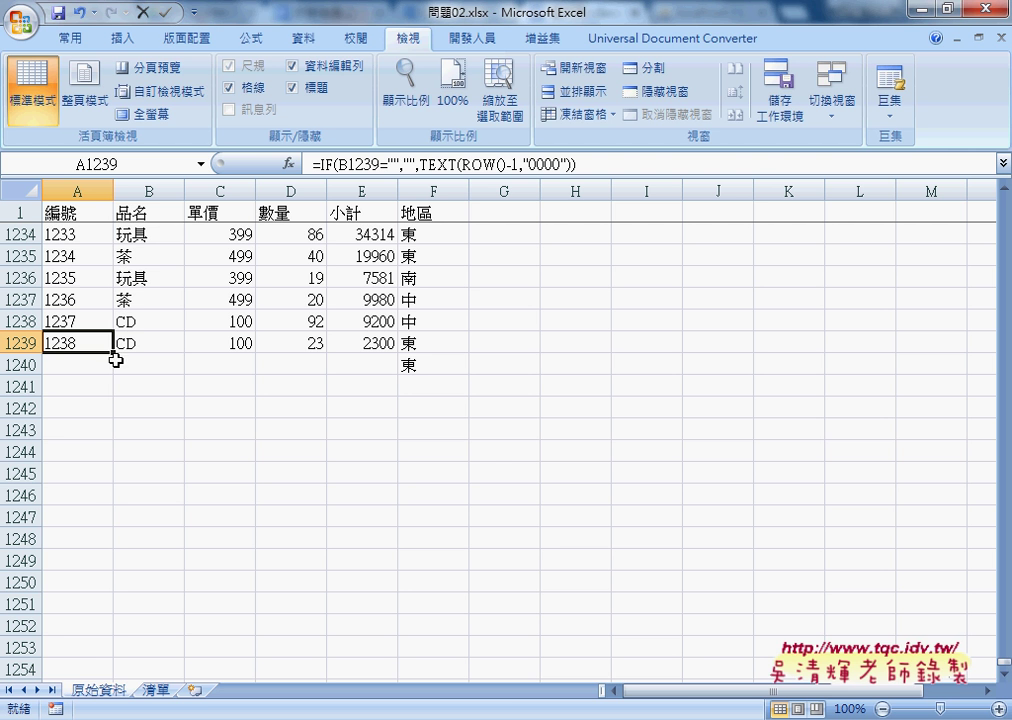
{"action": "left_click", "coordinate": [115, 352]}
{"action": "left_click_drag", "start_coordinate": [114, 352], "coordinate": [114, 545]}
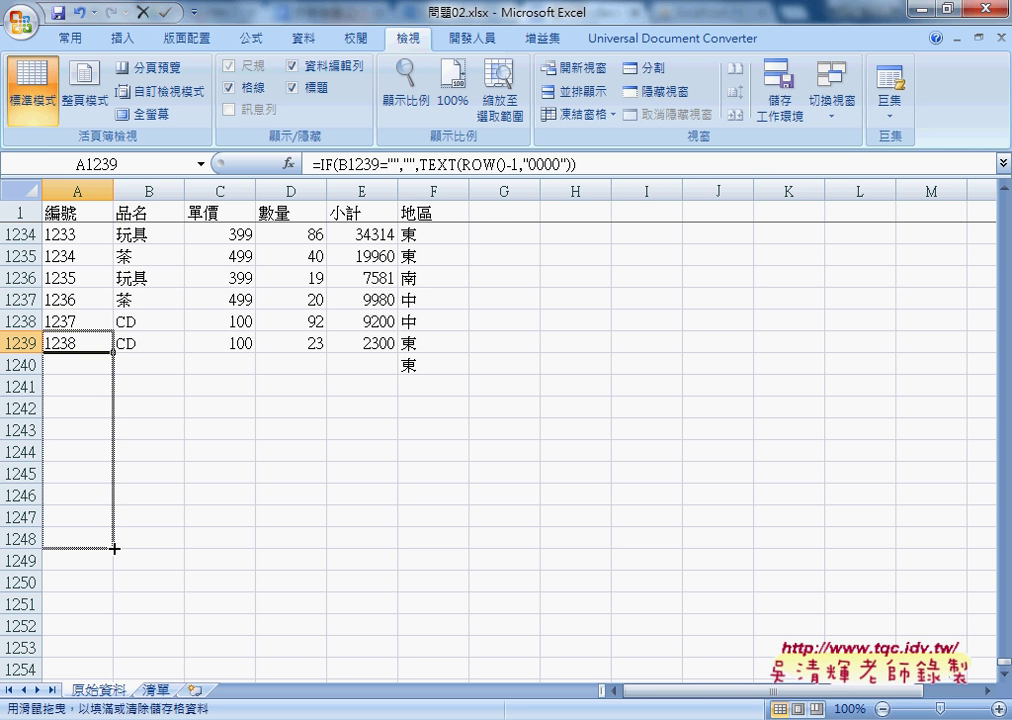
{"action": "mouse_move", "coordinate": [114, 545]}
{"action": "left_mouse_down"}
{"action": "mouse_move", "coordinate": [80, 668]}
{"action": "mouse_move", "coordinate": [100, 640]}
{"action": "mouse_move", "coordinate": [98, 616]}
{"action": "left_mouse_up"}
{"action": "scroll", "coordinate": [98, 617], "scroll_direction": "up", "scroll_amount": 9}
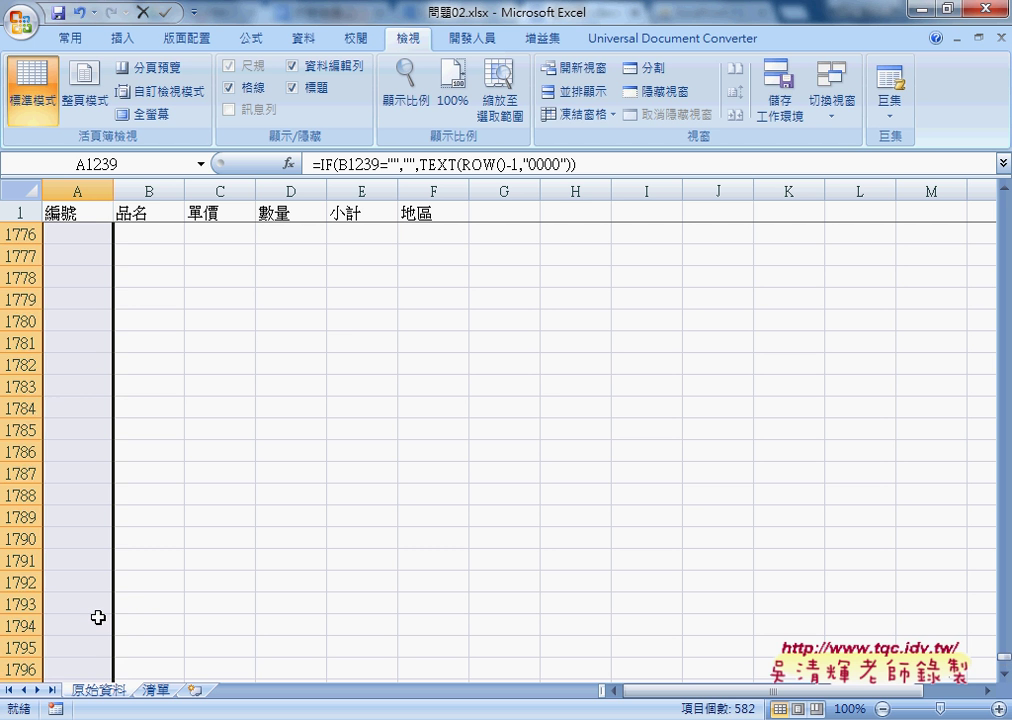
{"action": "scroll", "coordinate": [98, 617], "scroll_direction": "up", "scroll_amount": 10}
{"action": "scroll", "coordinate": [98, 617], "scroll_direction": "up", "scroll_amount": 10}
{"action": "scroll", "coordinate": [98, 617], "scroll_direction": "up", "scroll_amount": 13}
{"action": "scroll", "coordinate": [98, 617], "scroll_direction": "up", "scroll_amount": 5}
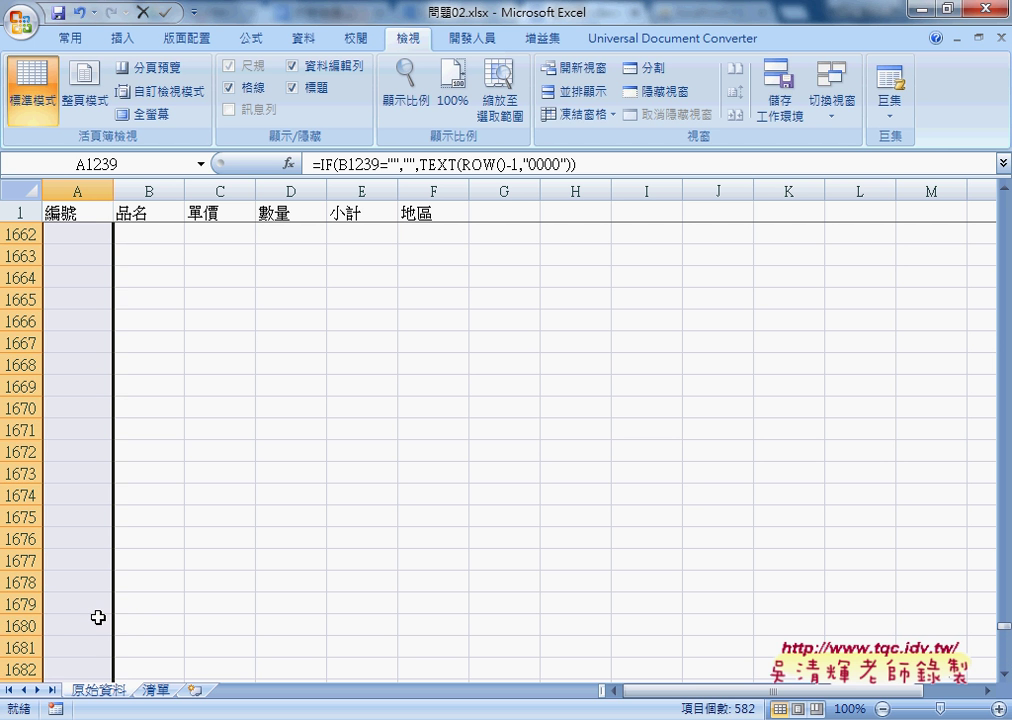
{"action": "scroll", "coordinate": [98, 617], "scroll_direction": "up", "scroll_amount": 7}
{"action": "scroll", "coordinate": [98, 617], "scroll_direction": "up", "scroll_amount": 6}
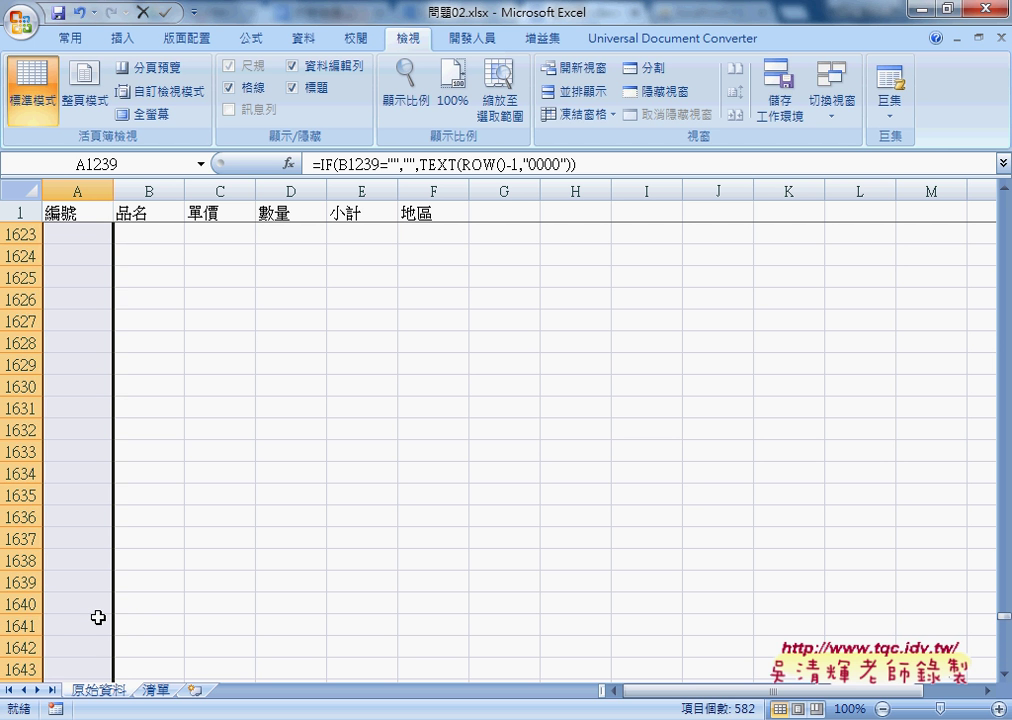
{"action": "scroll", "coordinate": [98, 617], "scroll_direction": "up", "scroll_amount": 1}
{"action": "left_click", "coordinate": [82, 606]}
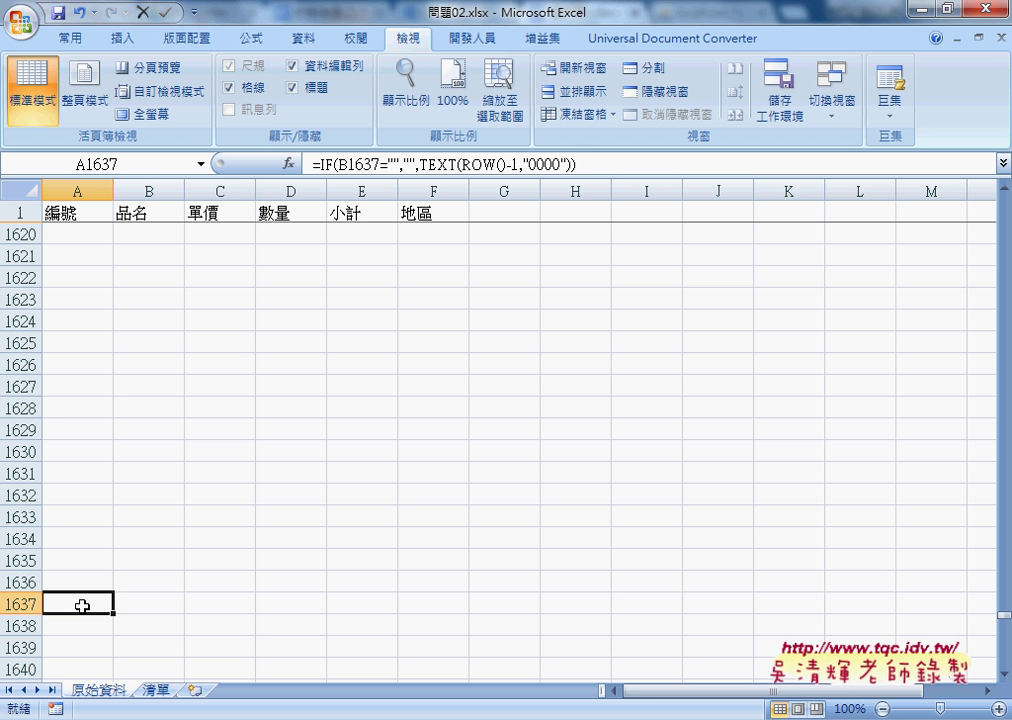
{"action": "key", "text": "ctrl+Up"}
{"action": "scroll", "coordinate": [82, 606], "scroll_direction": "up", "scroll_amount": 9}
{"action": "scroll", "coordinate": [82, 583], "scroll_direction": "up", "scroll_amount": 3}
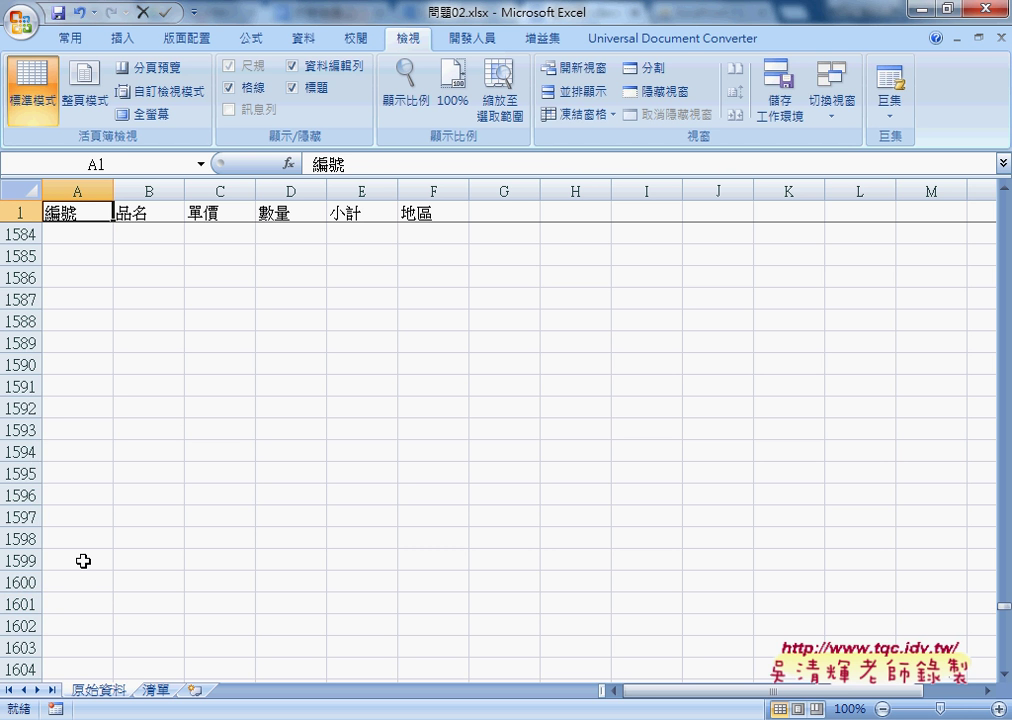
{"action": "scroll", "coordinate": [83, 561], "scroll_direction": "up", "scroll_amount": 8}
{"action": "scroll", "coordinate": [83, 561], "scroll_direction": "up", "scroll_amount": 4}
{"action": "scroll", "coordinate": [83, 561], "scroll_direction": "up", "scroll_amount": 3}
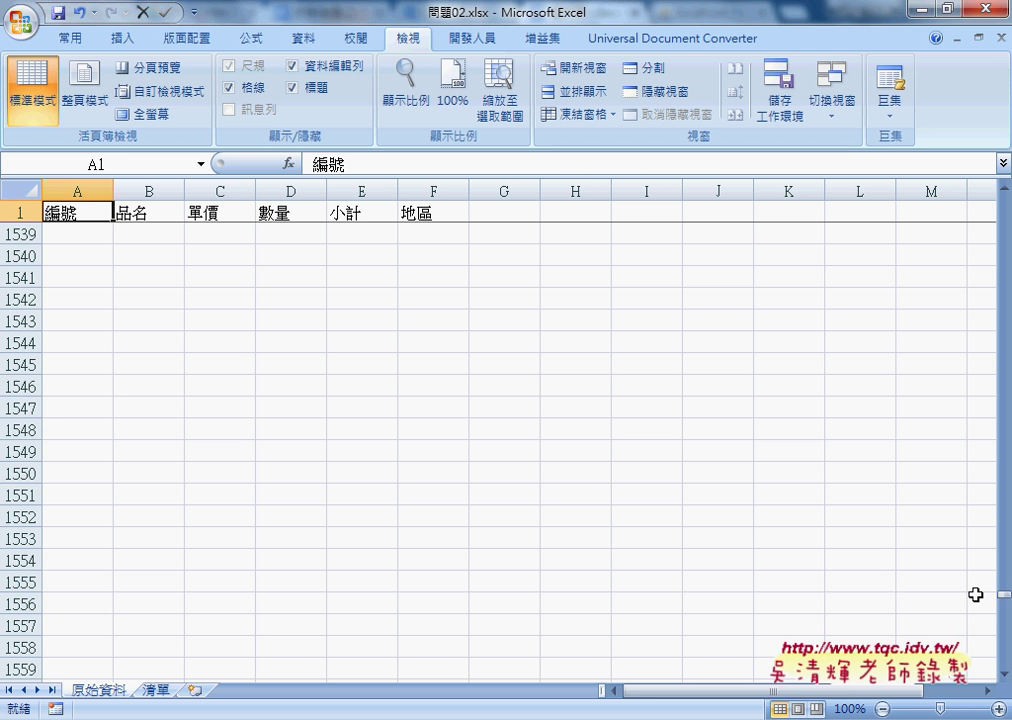
{"action": "mouse_move", "coordinate": [1003, 597]}
{"action": "left_mouse_down"}
{"action": "mouse_move", "coordinate": [1003, 464]}
{"action": "mouse_move", "coordinate": [1003, 521]}
{"action": "left_mouse_up"}
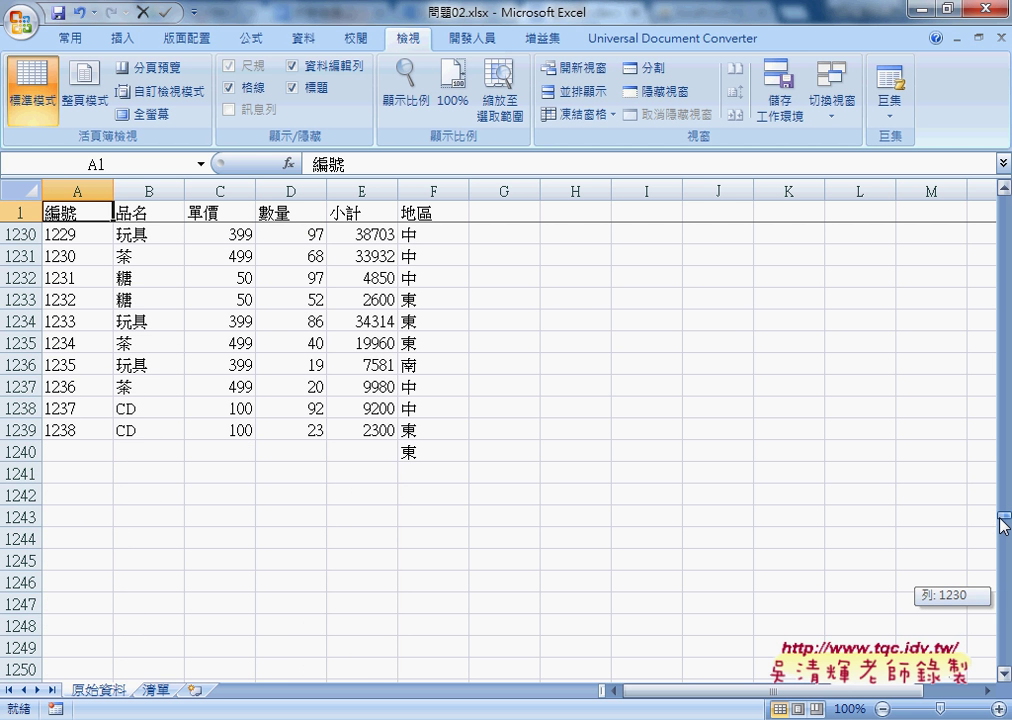
- Set B1240's 品名 to 玩具 from its validation dropdown
{"action": "left_click", "coordinate": [165, 458]}
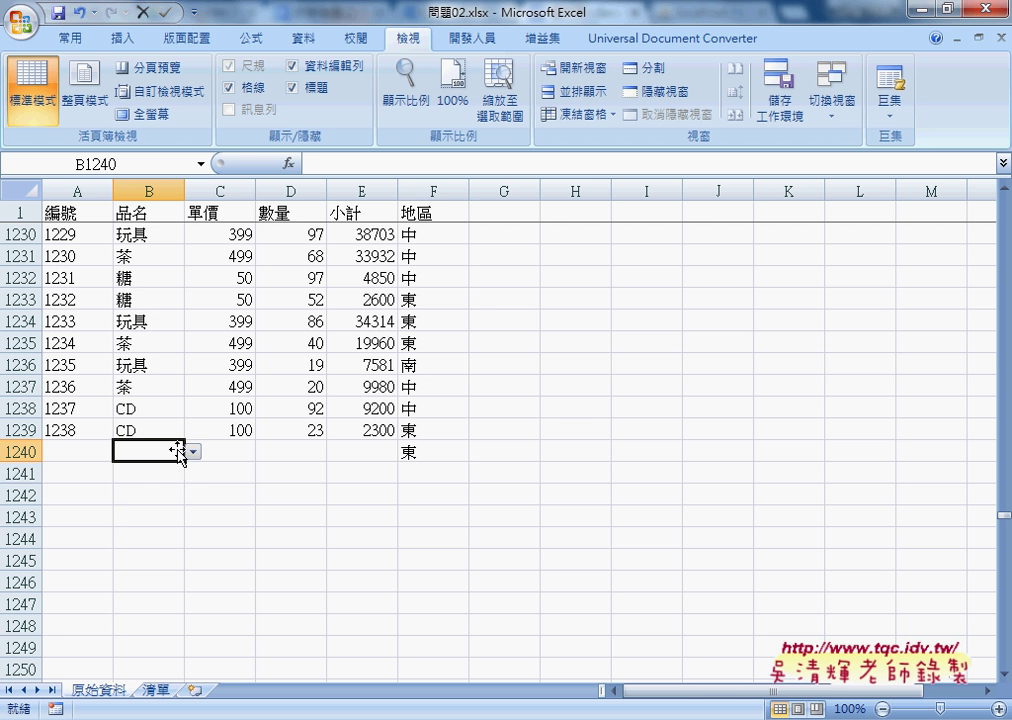
{"action": "left_click", "coordinate": [192, 452]}
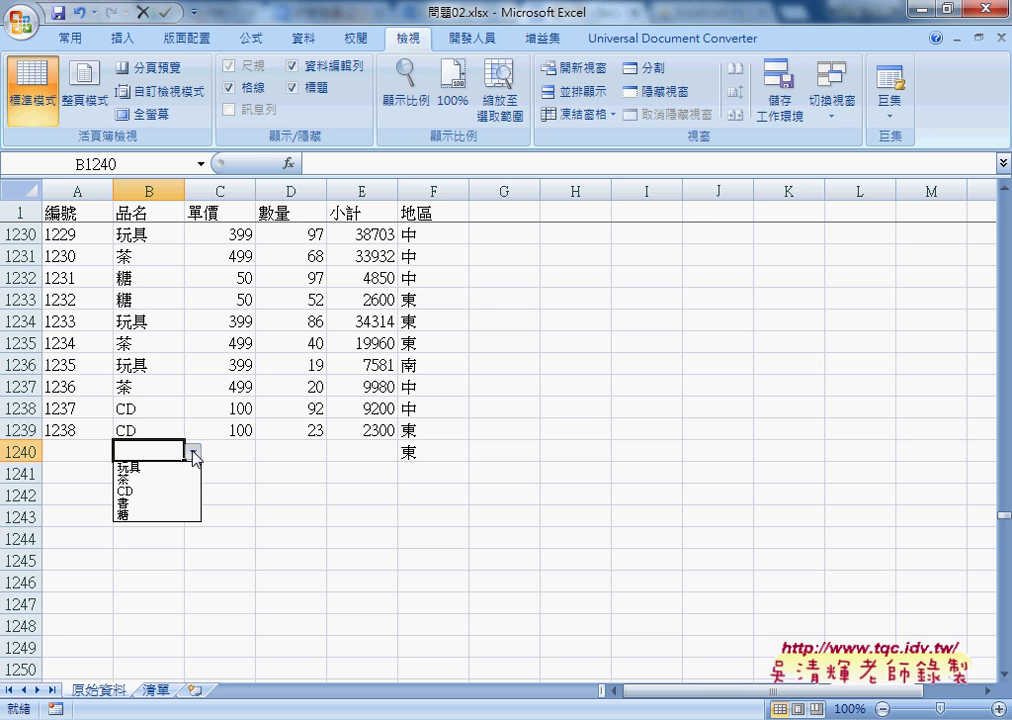
{"action": "left_click", "coordinate": [140, 470]}
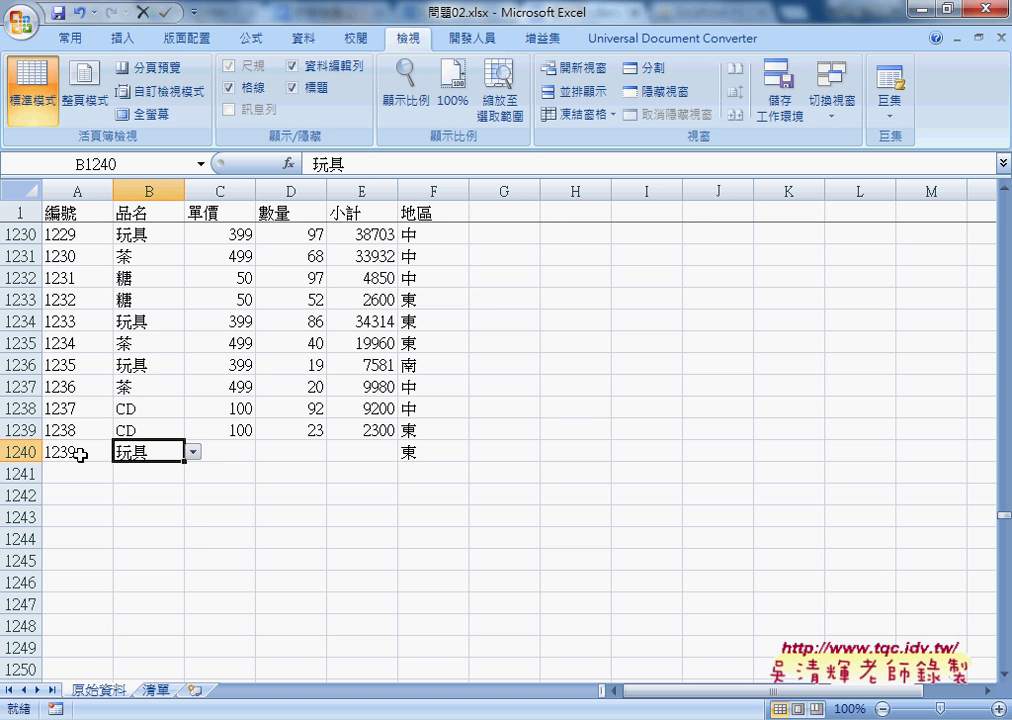
- Test with CD in B1241, delete it again, and check A1241's 編號 formula
{"action": "left_click", "coordinate": [151, 472]}
{"action": "left_click", "coordinate": [192, 473]}
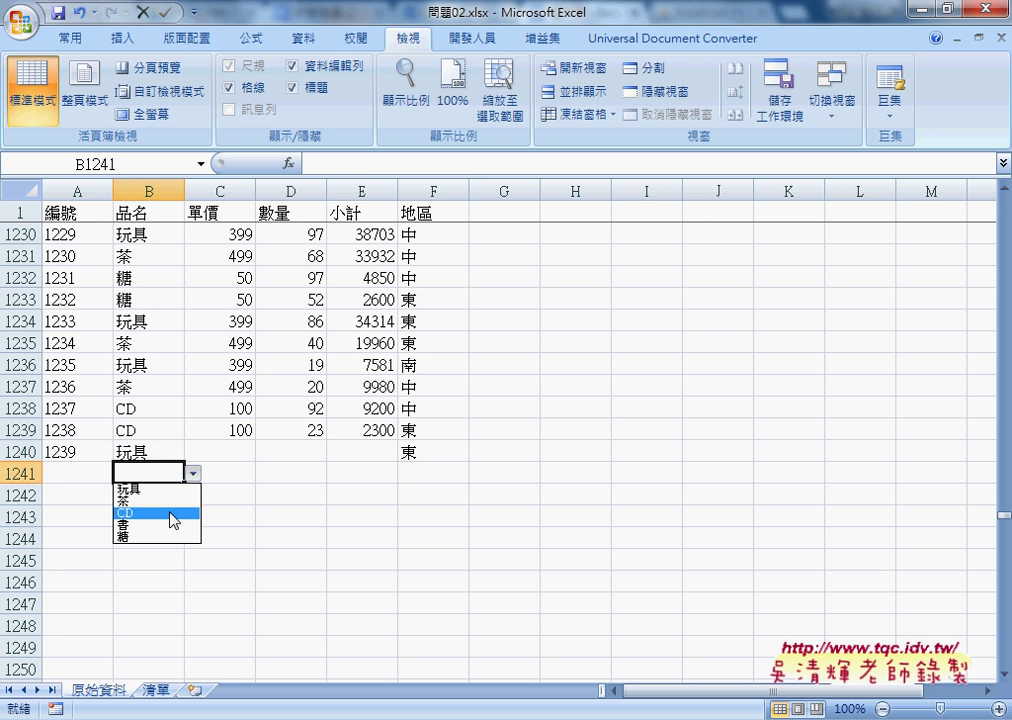
{"action": "left_click", "coordinate": [174, 519]}
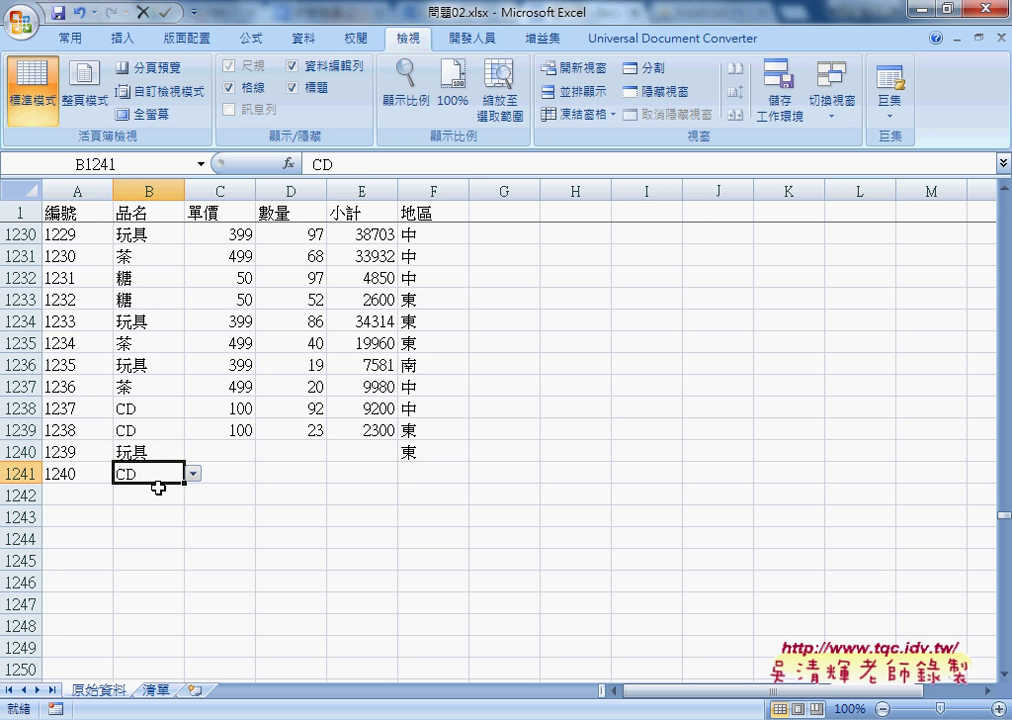
{"action": "key", "text": "Delete"}
{"action": "left_click", "coordinate": [75, 471]}
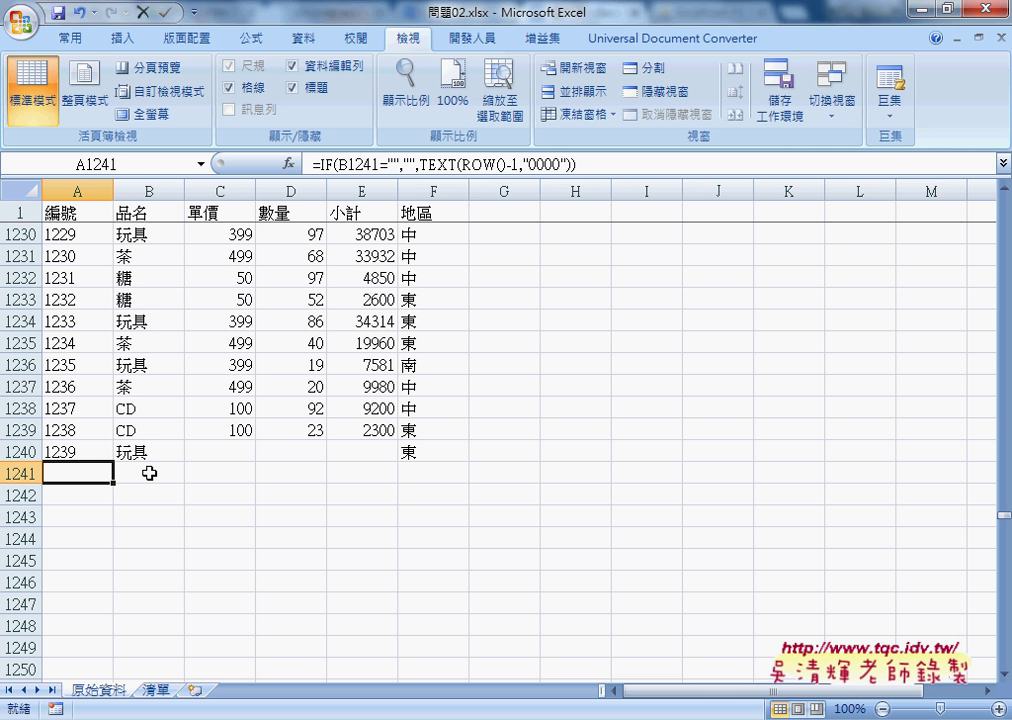
{"action": "left_click_drag", "start_coordinate": [389, 164], "coordinate": [399, 164]}
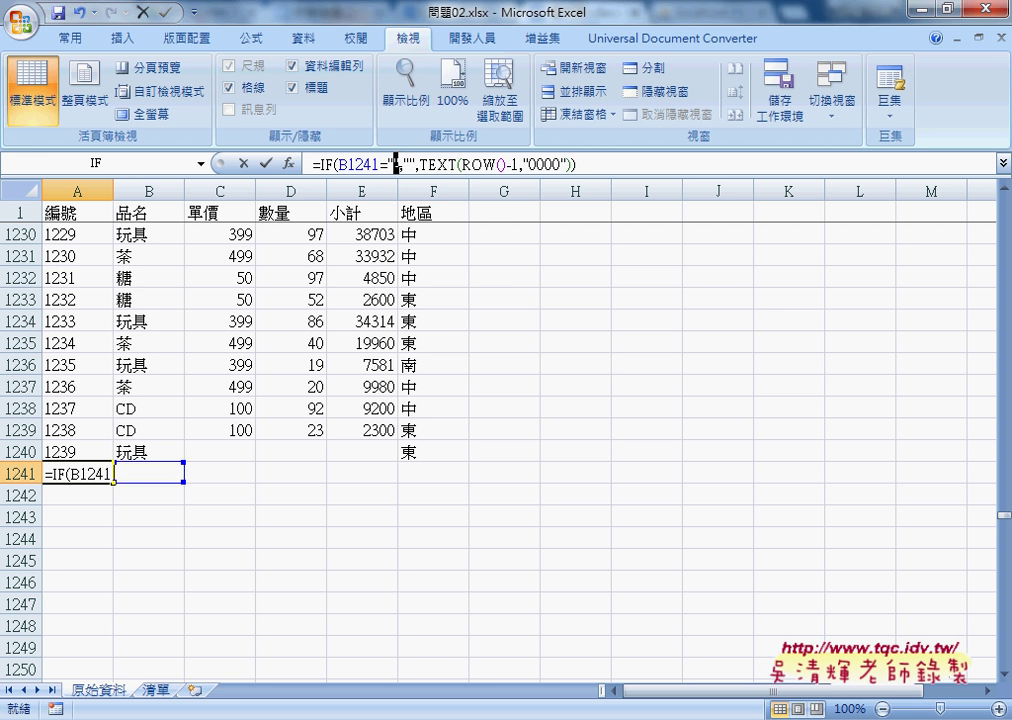
{"action": "left_click", "coordinate": [289, 163]}
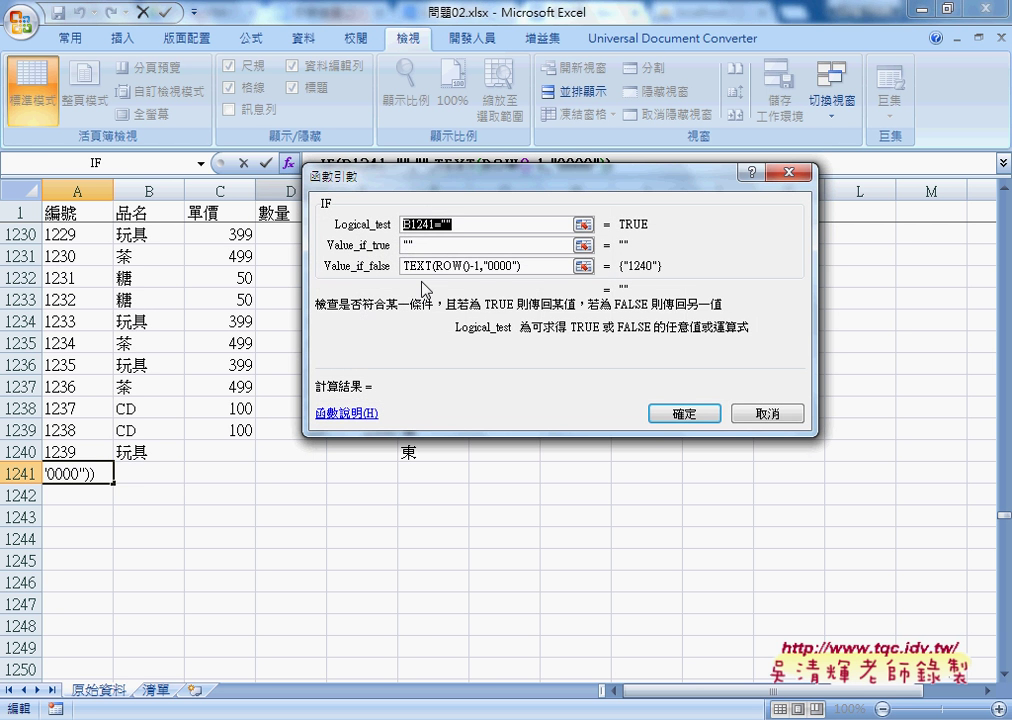
{"action": "left_click", "coordinate": [430, 246]}
{"action": "double_click", "coordinate": [430, 246]}
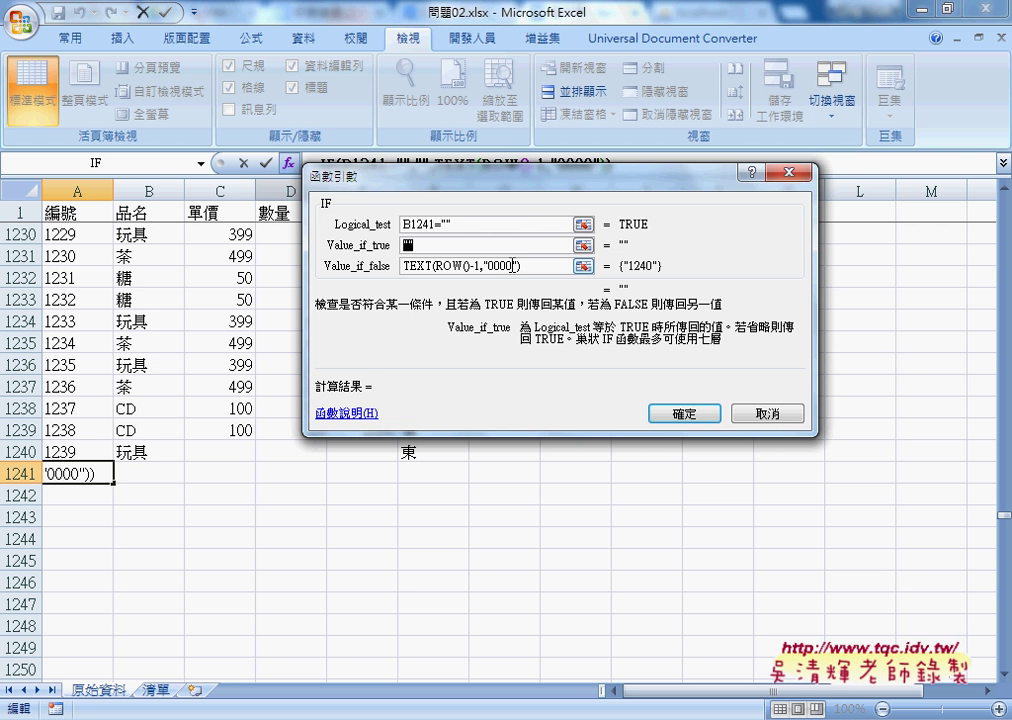
{"action": "left_click_drag", "start_coordinate": [512, 266], "coordinate": [401, 266]}
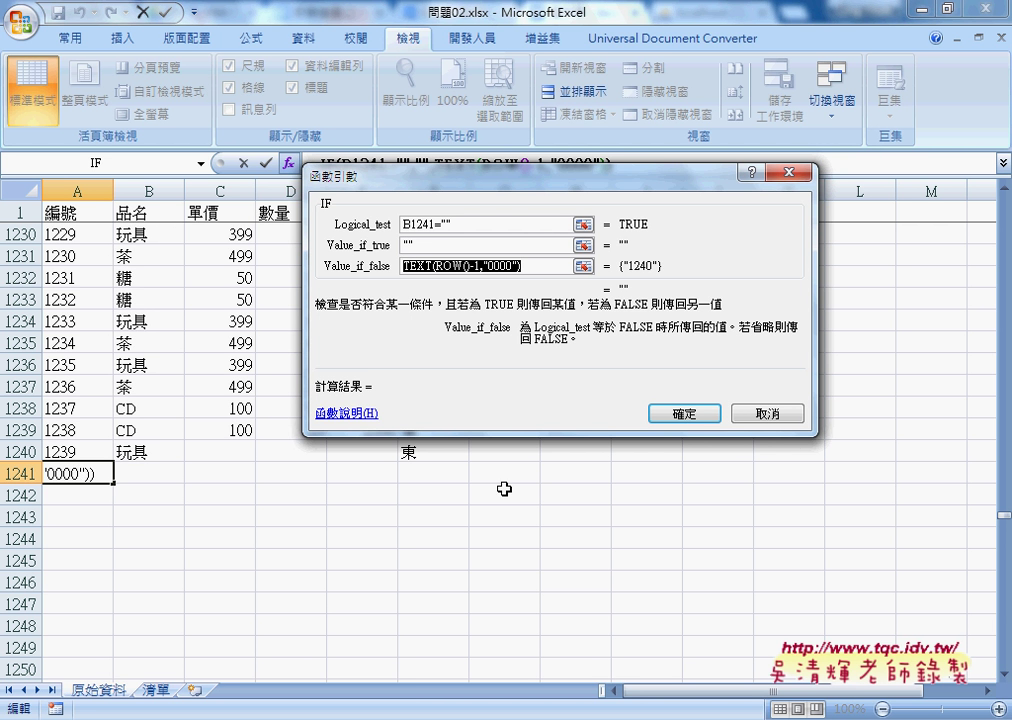
{"action": "left_click", "coordinate": [776, 413]}
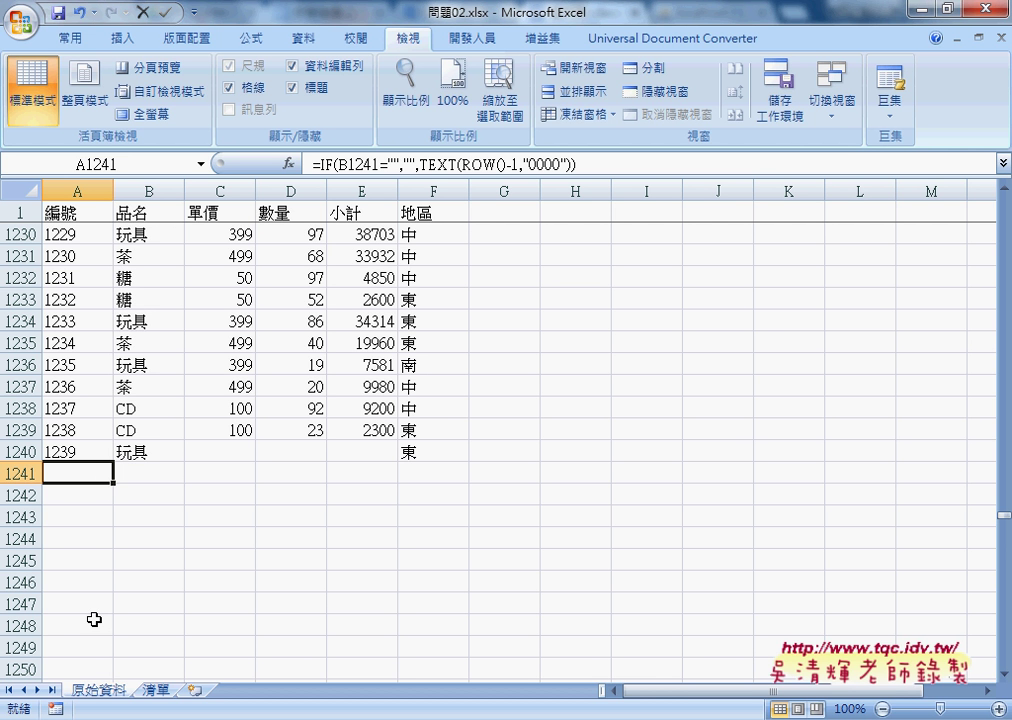
- Inspect row 1240's 編號, 品名 and empty 單價 cells, then switch to the 清單 sheet
{"action": "left_click", "coordinate": [80, 452]}
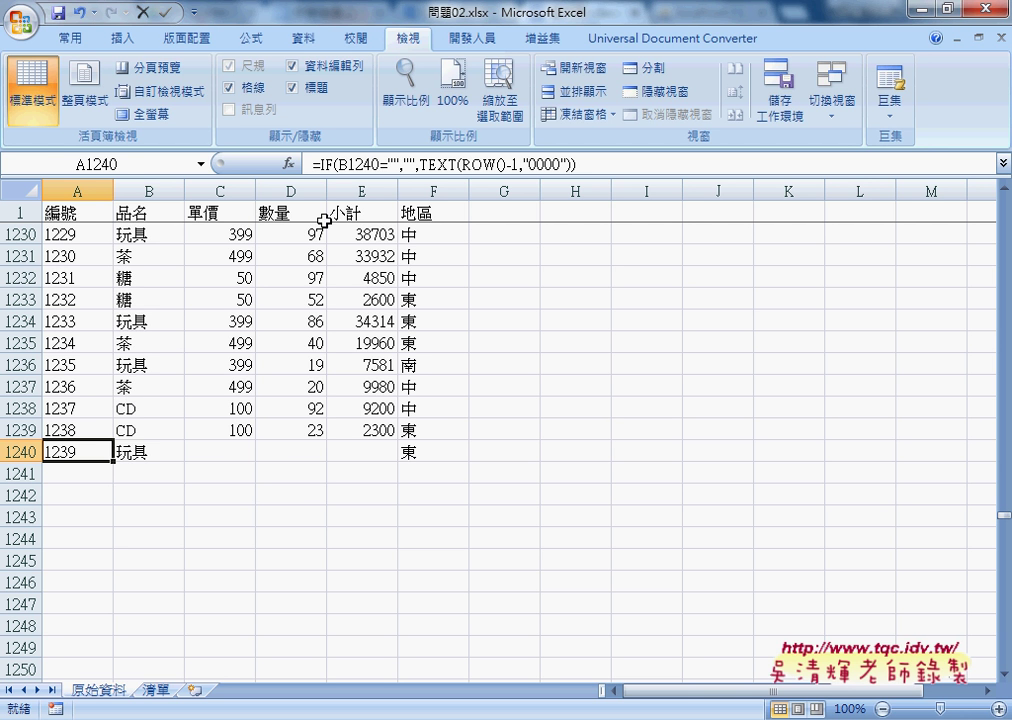
{"action": "left_click", "coordinate": [145, 452]}
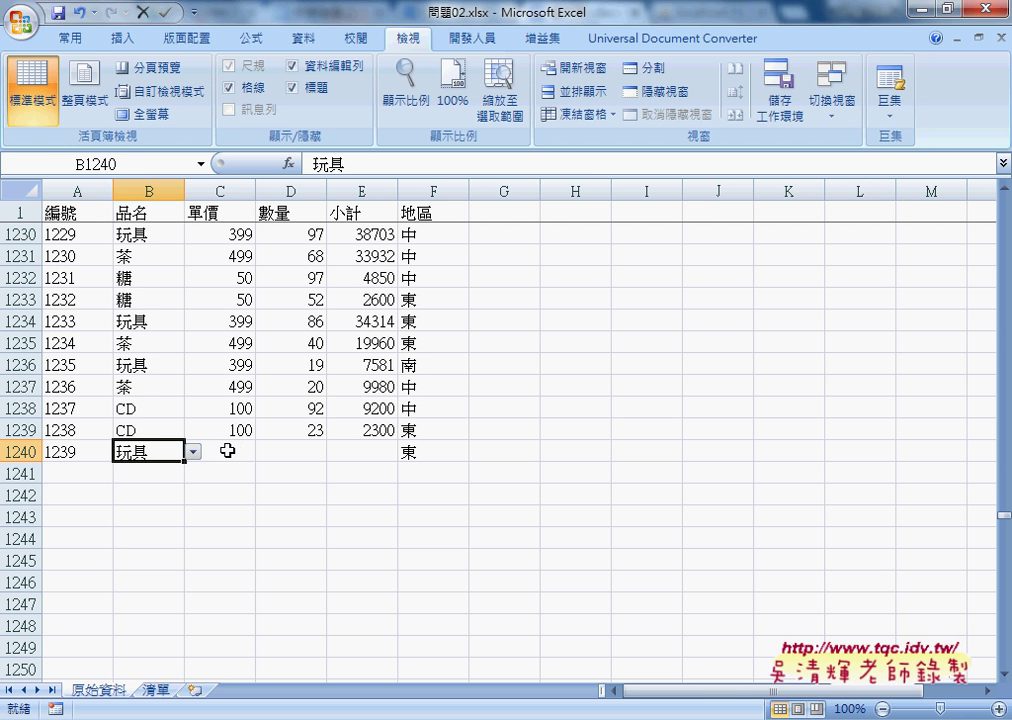
{"action": "left_click", "coordinate": [237, 454]}
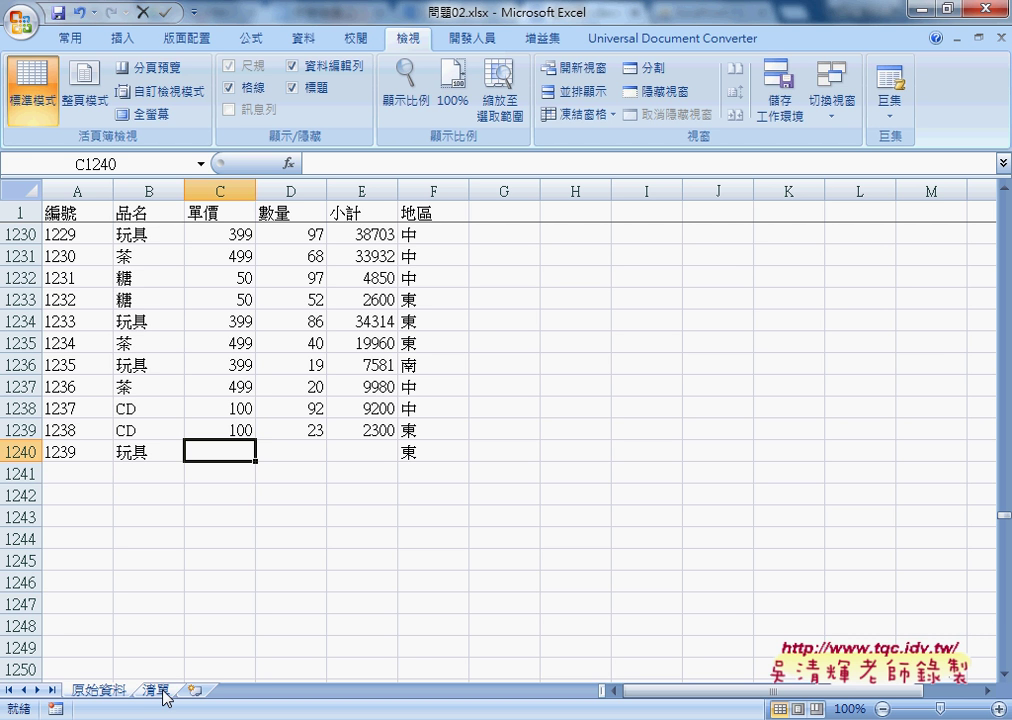
{"action": "left_click", "coordinate": [149, 451]}
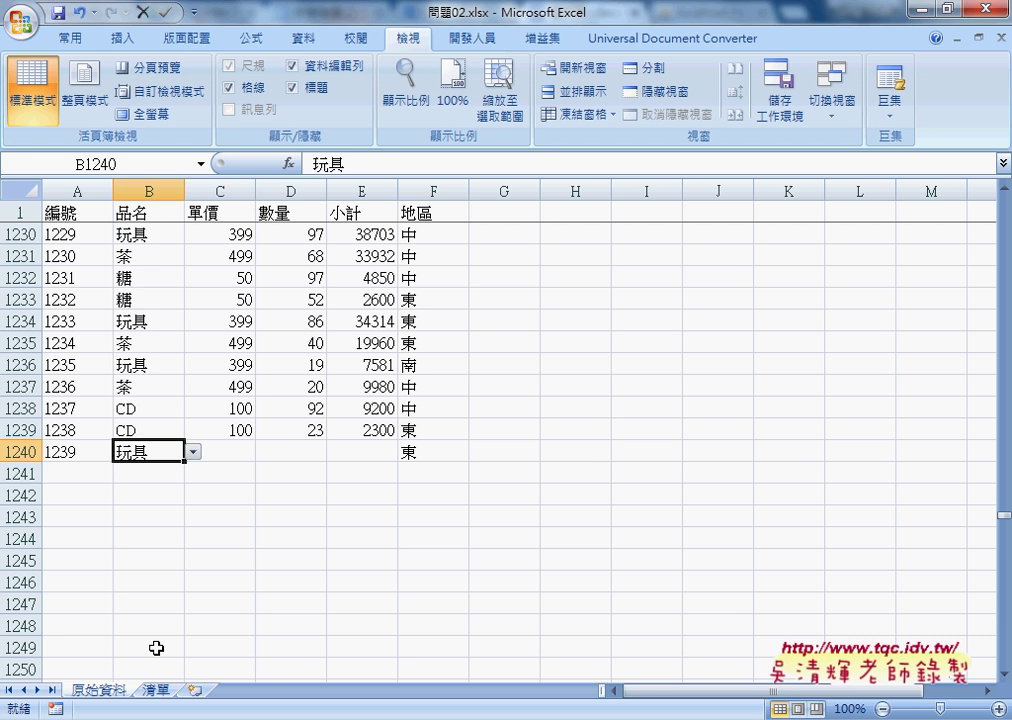
{"action": "left_click", "coordinate": [160, 690]}
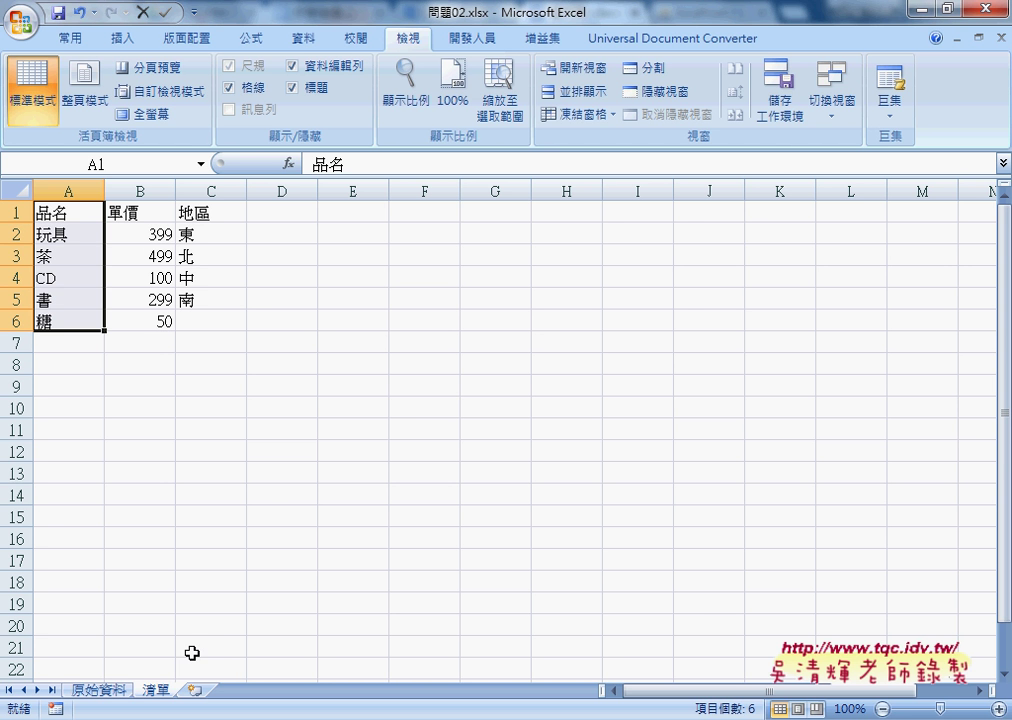
{"action": "left_click", "coordinate": [302, 447]}
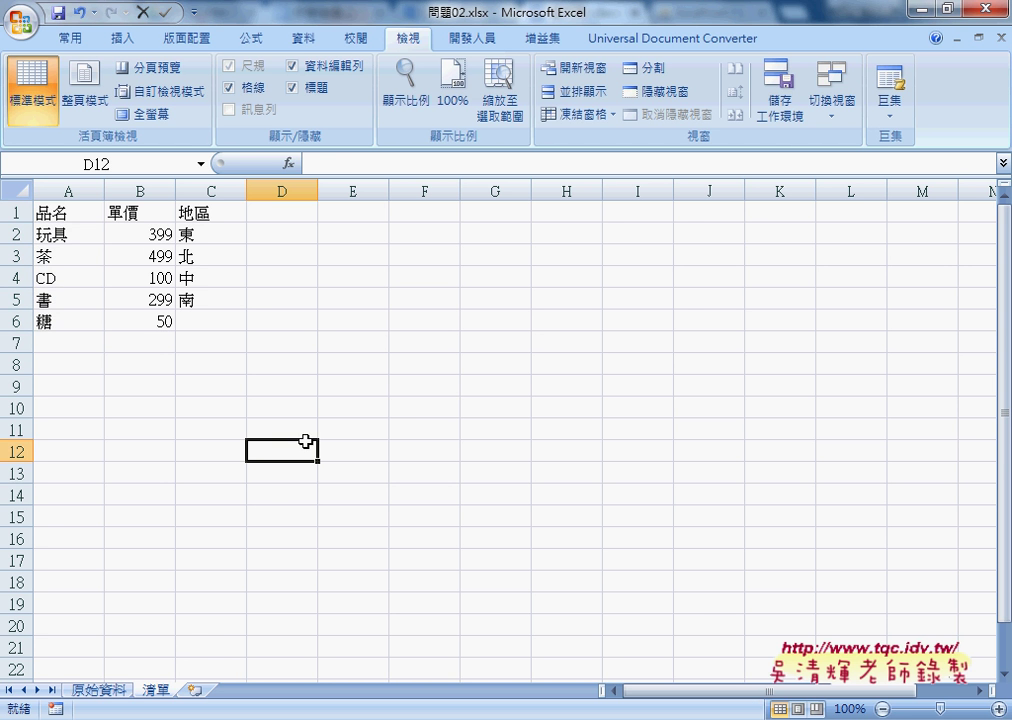
{"action": "left_click", "coordinate": [289, 163]}
{"action": "left_click", "coordinate": [524, 221]}
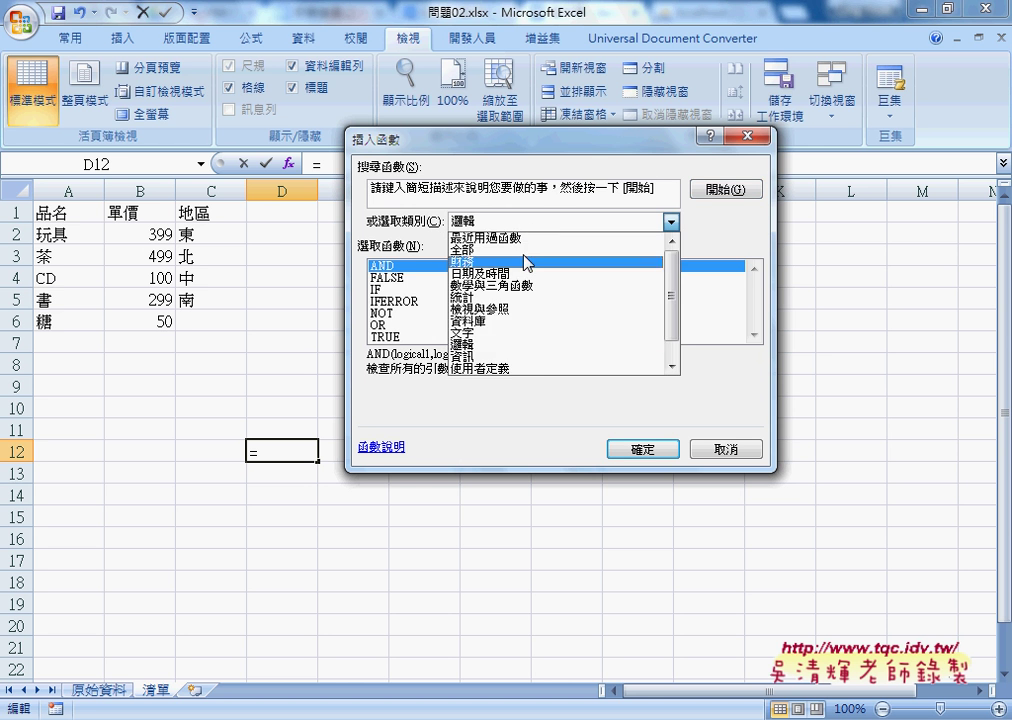
{"action": "left_click", "coordinate": [532, 311]}
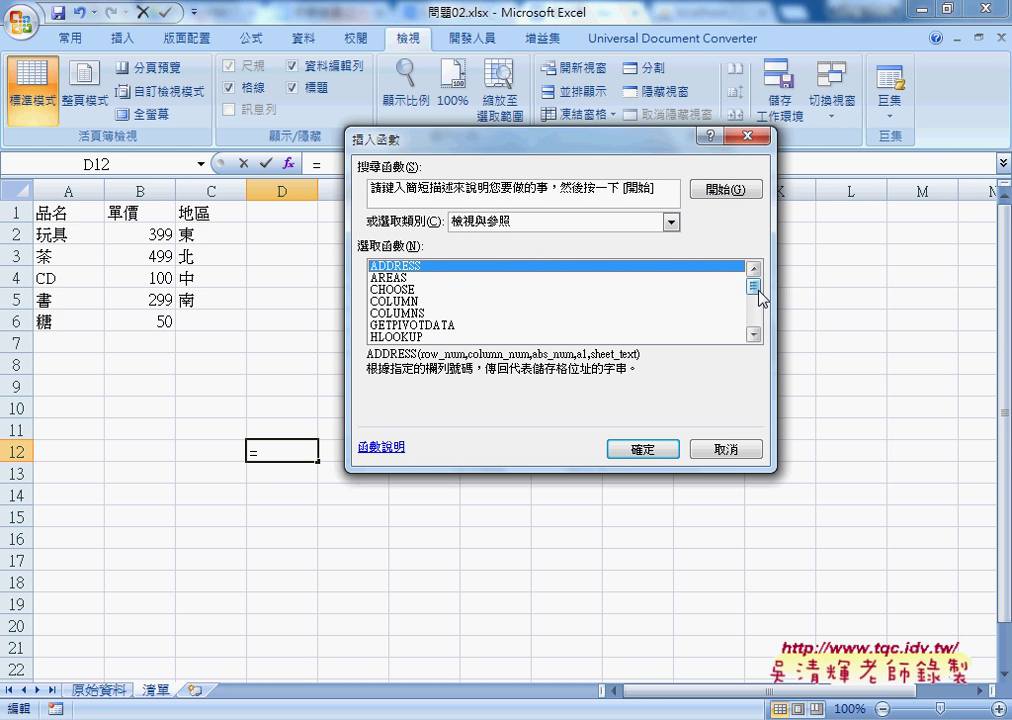
{"action": "left_click_drag", "start_coordinate": [755, 288], "coordinate": [759, 343]}
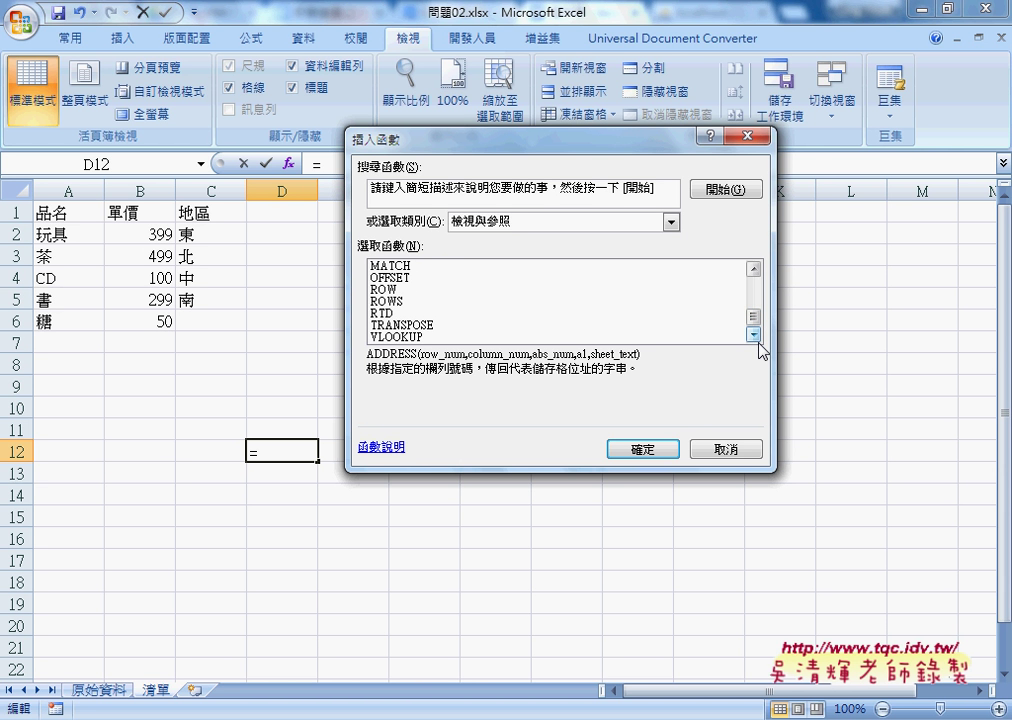
{"action": "left_click", "coordinate": [520, 338]}
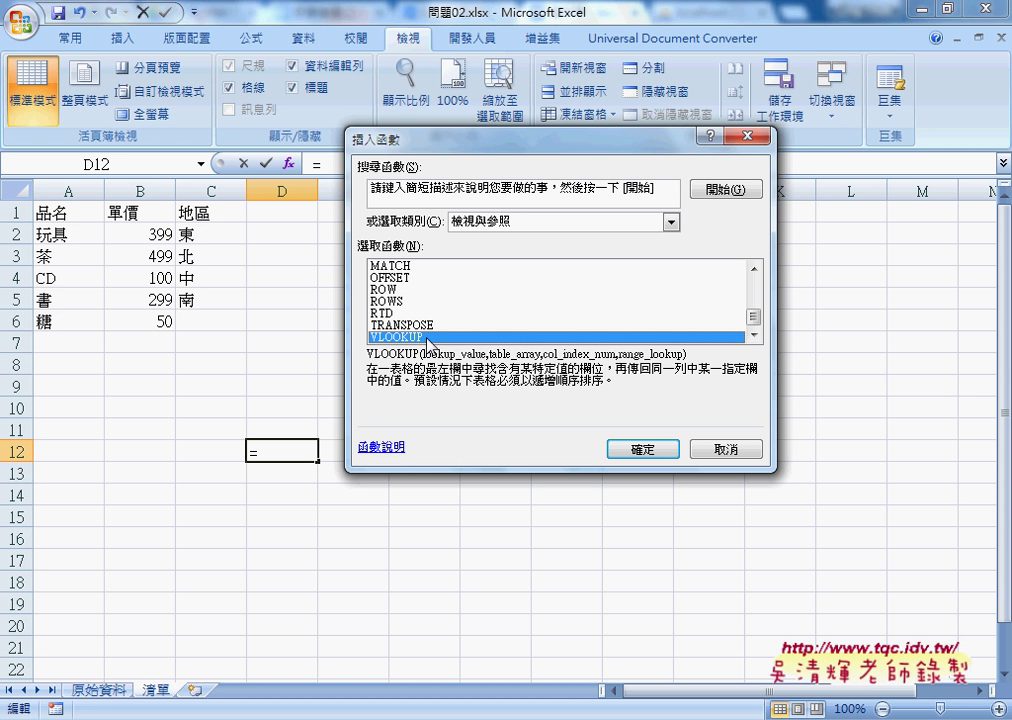
{"action": "left_click", "coordinate": [740, 453]}
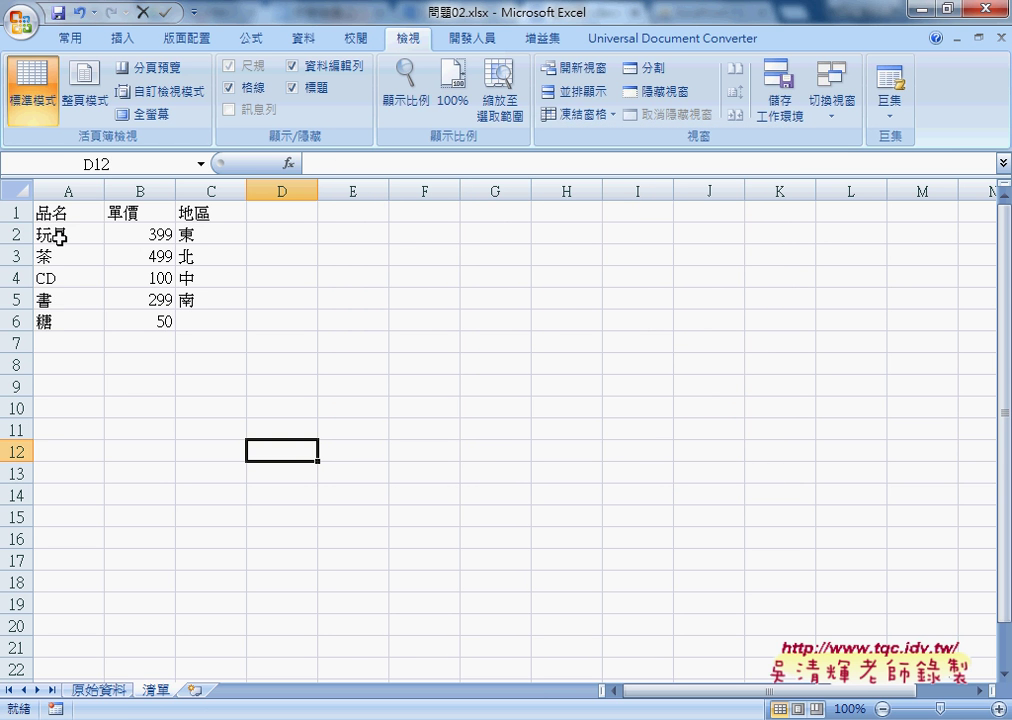
- Select 清單!A2:B6 and name it 品名對照表 through the Name Box
{"action": "mouse_move", "coordinate": [62, 234]}
{"action": "left_mouse_down"}
{"action": "mouse_move", "coordinate": [75, 278]}
{"action": "mouse_move", "coordinate": [62, 317]}
{"action": "mouse_move", "coordinate": [128, 320]}
{"action": "left_mouse_up"}
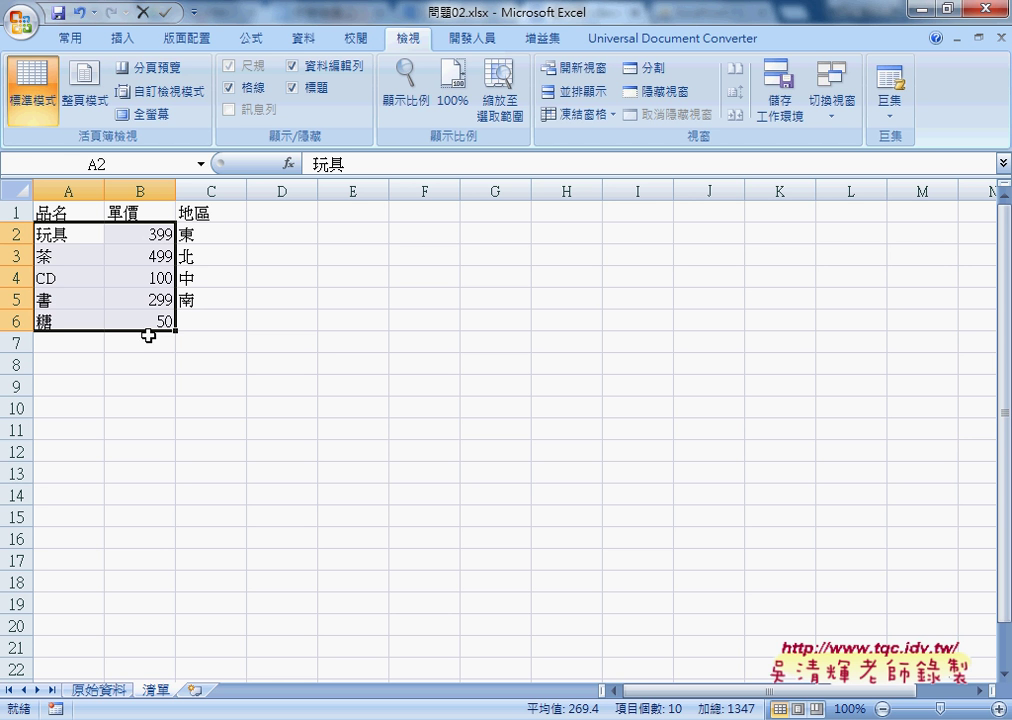
{"action": "mouse_move", "coordinate": [65, 232]}
{"action": "left_mouse_down"}
{"action": "mouse_move", "coordinate": [68, 282]}
{"action": "mouse_move", "coordinate": [131, 320]}
{"action": "left_mouse_up"}
{"action": "left_click", "coordinate": [258, 38]}
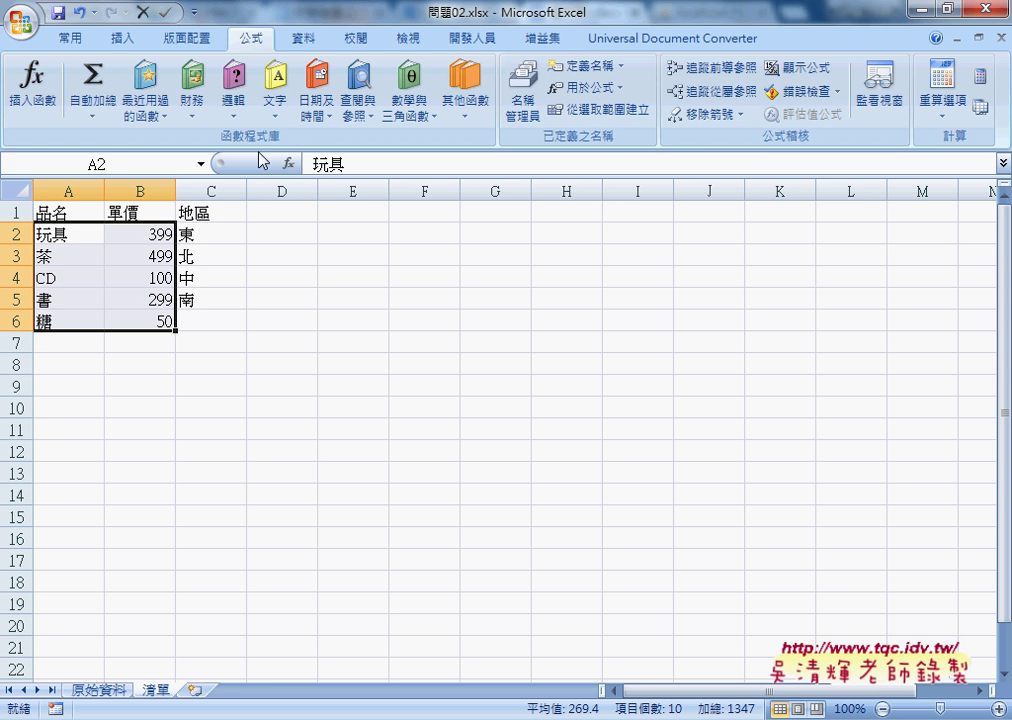
{"action": "left_click", "coordinate": [107, 166]}
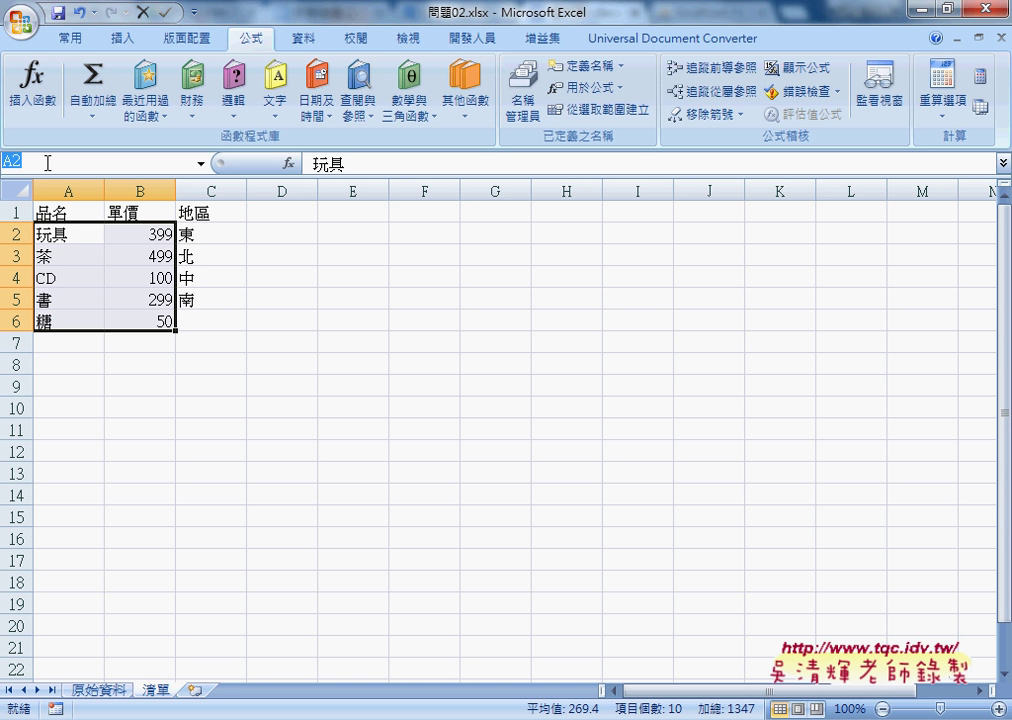
{"action": "type", "text": "pe8"}
{"action": "type", "text": "3\\"}
{"action": "key", "text": "BackSpace"}
{"action": "key", "text": "BackSpace"}
{"action": "key", "text": "BackSpace"}
{"action": "key", "text": "BackSpace"}
{"action": "key", "text": "BackSpace"}
{"action": "key", "text": "Escape"}
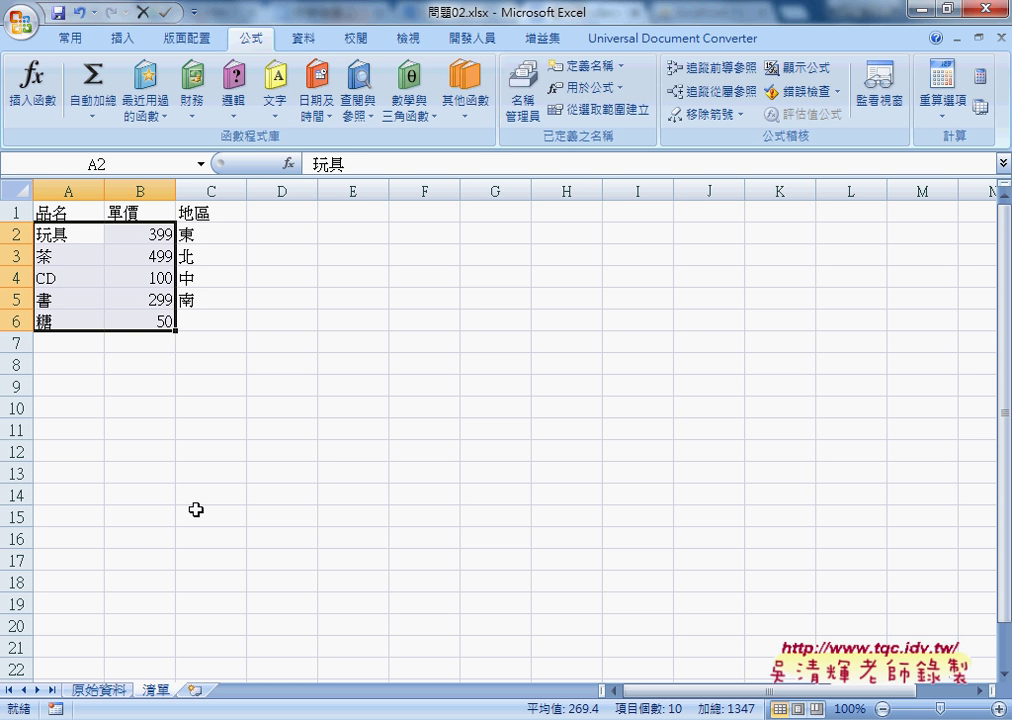
{"action": "type", "text": "品名"}
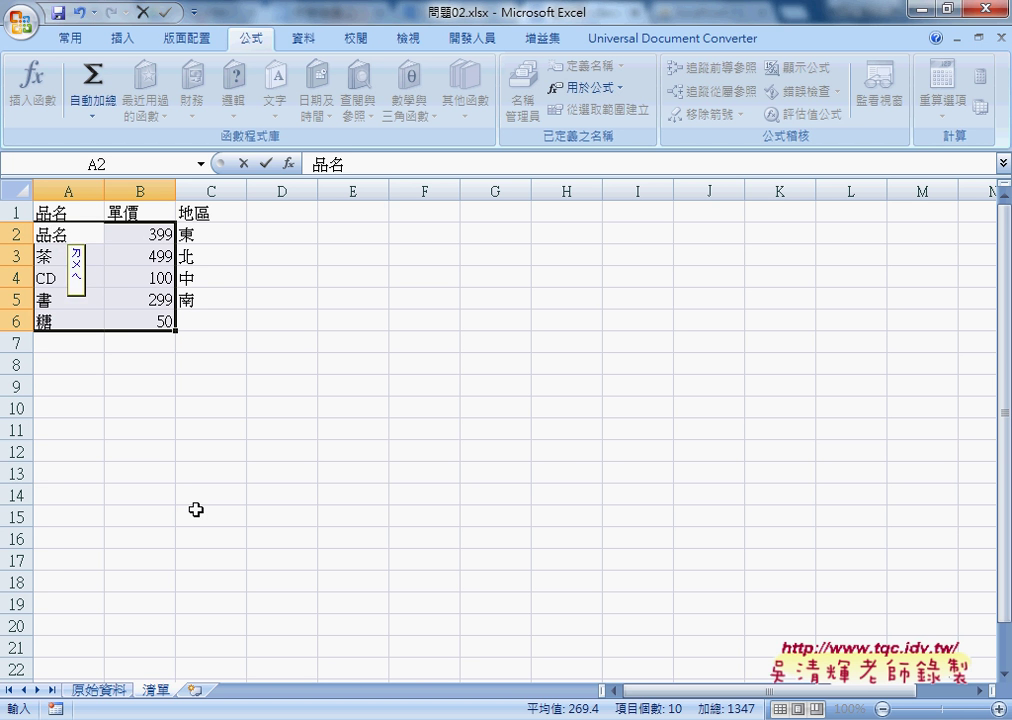
{"action": "type", "text": "對照表"}
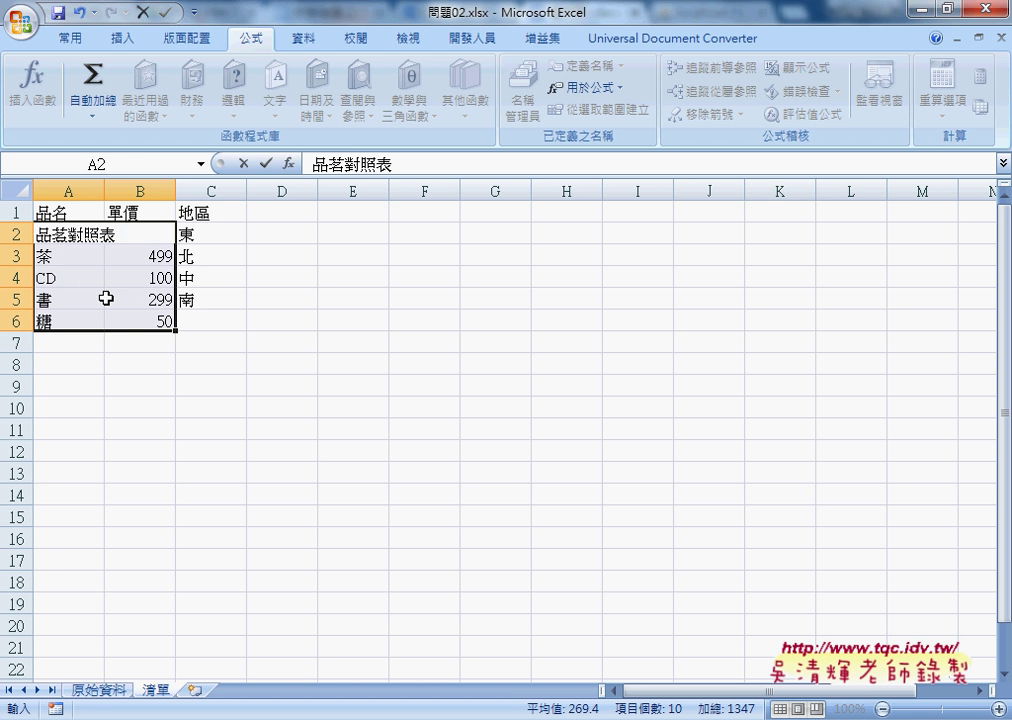
{"action": "left_click", "coordinate": [104, 230]}
{"action": "left_click_drag", "start_coordinate": [310, 164], "coordinate": [430, 160]}
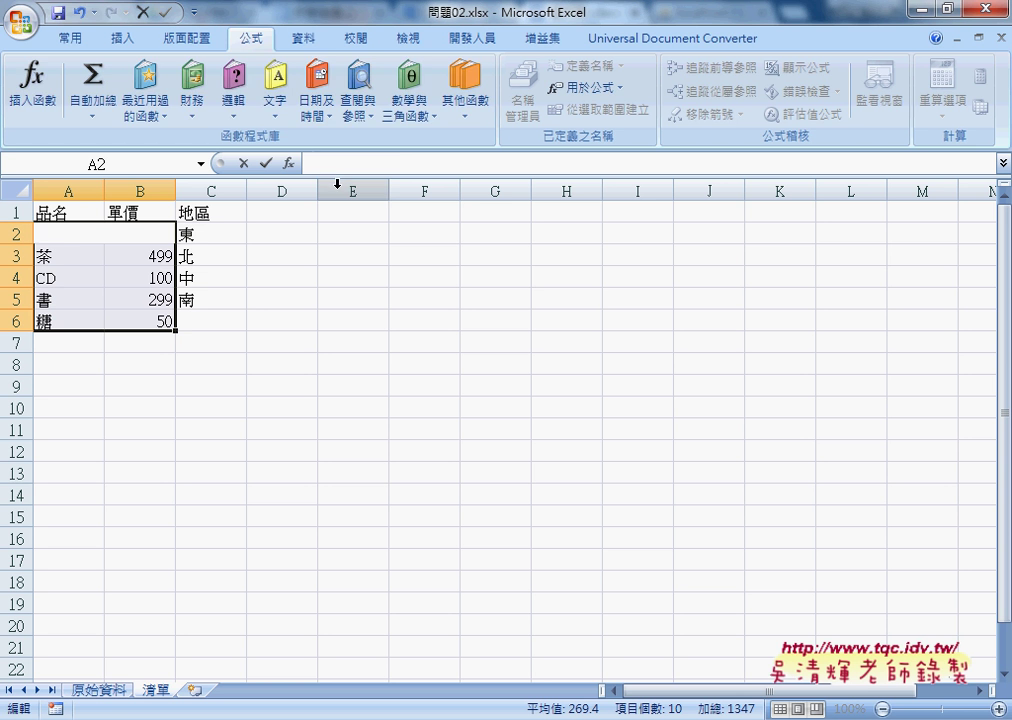
{"action": "type", "text": "品茗對照表"}
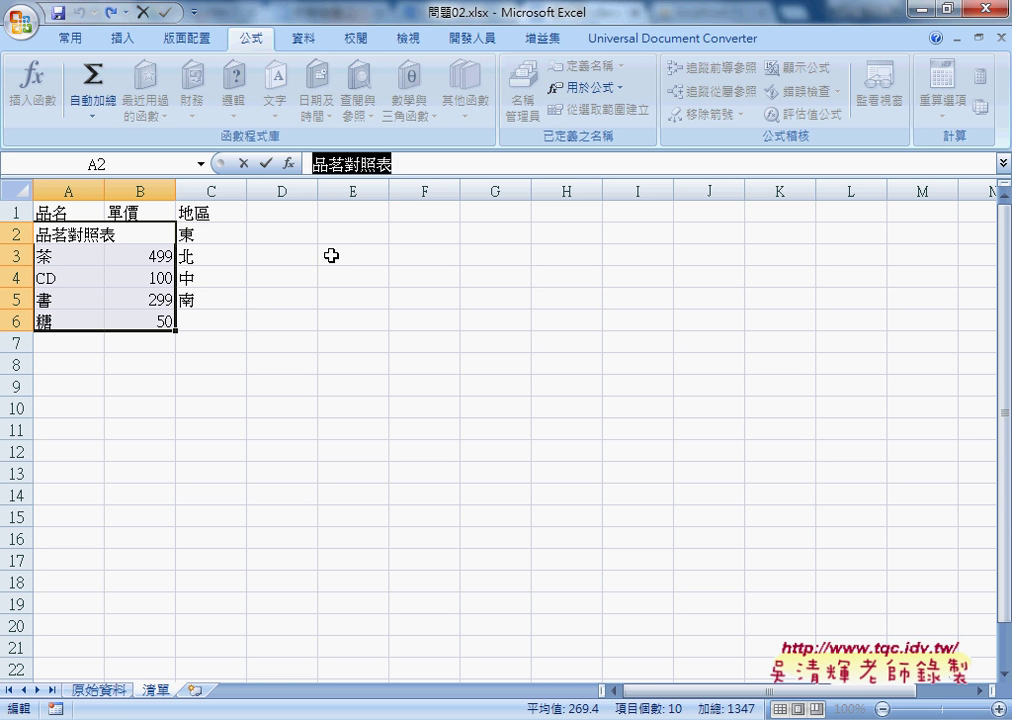
{"action": "key", "text": "Escape"}
{"action": "left_click", "coordinate": [116, 163]}
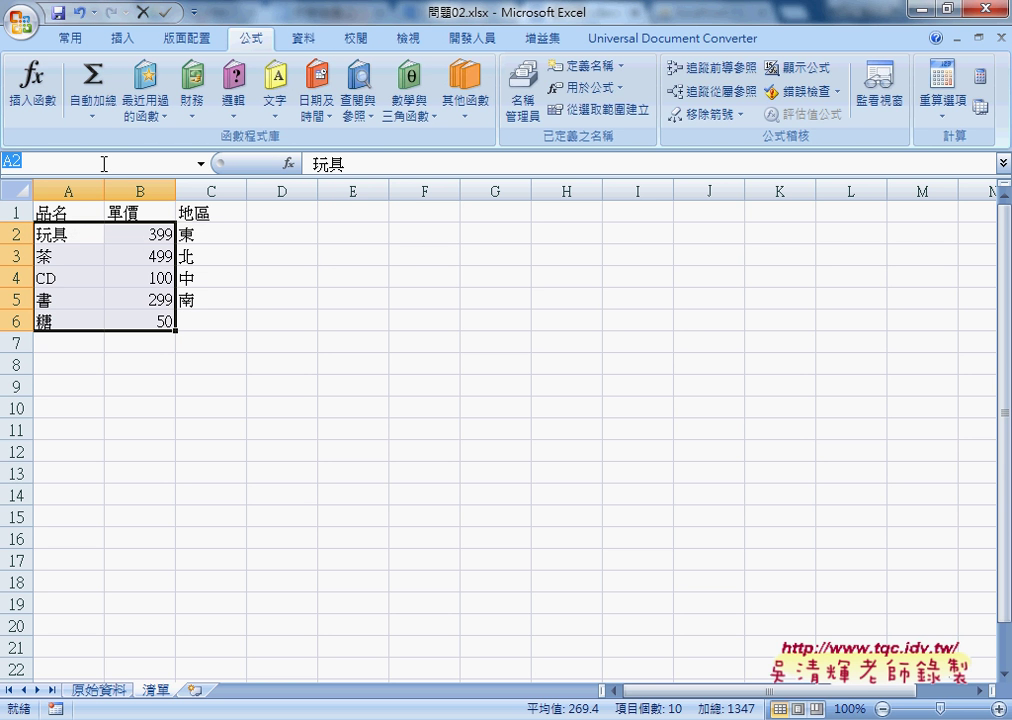
{"action": "type", "text": "品茗對照表"}
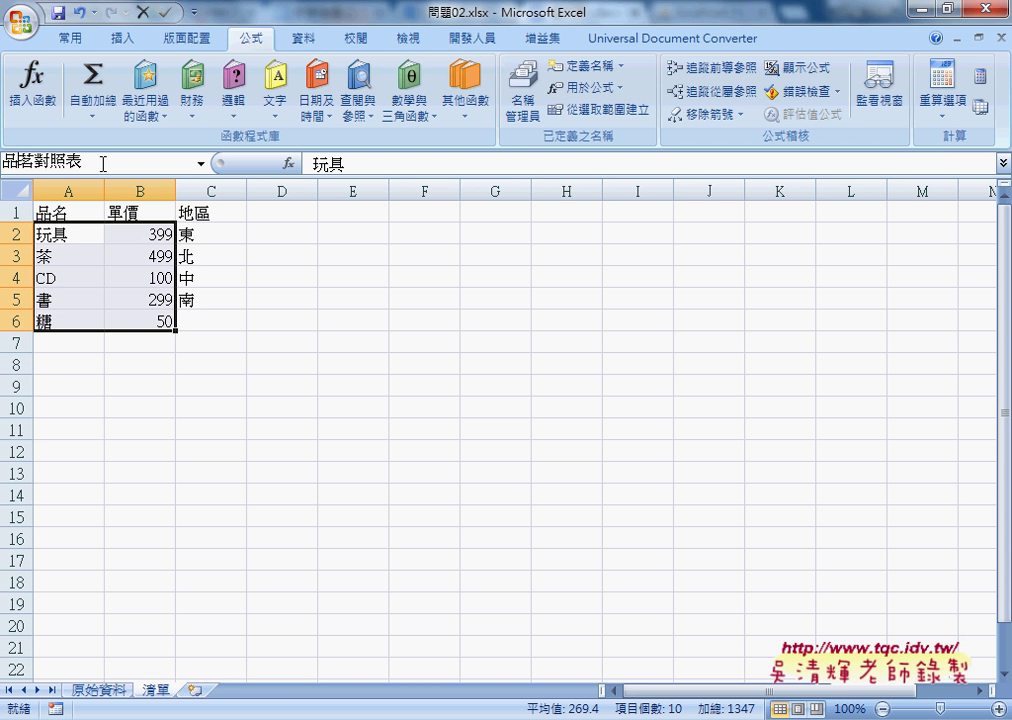
{"action": "type", "text": "名"}
{"action": "key", "text": "Return"}
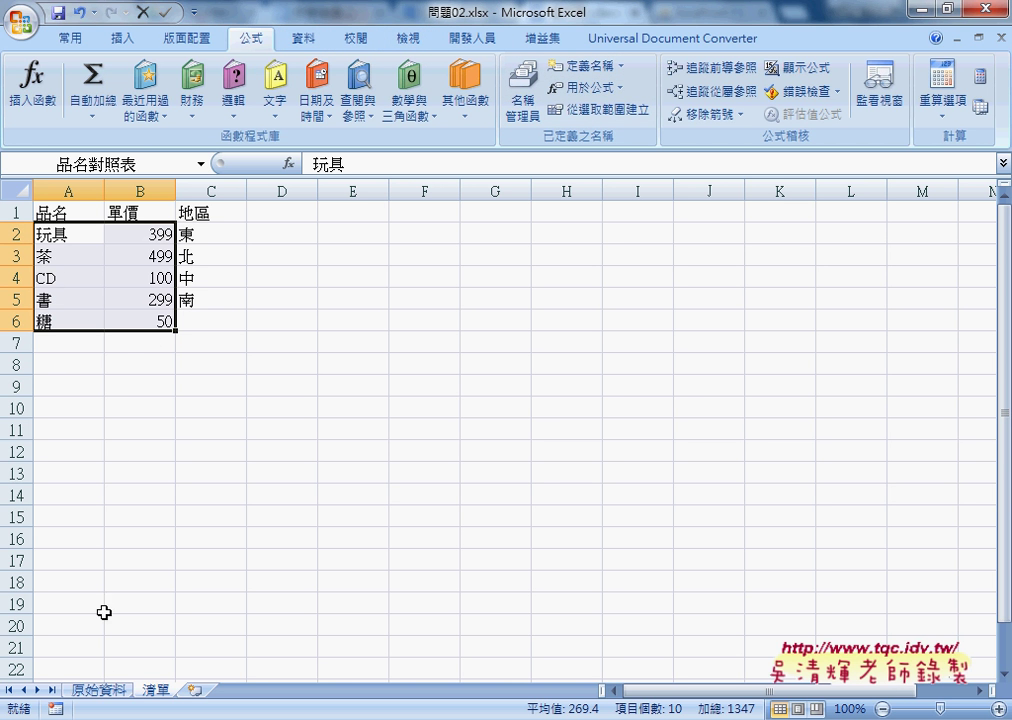
- Go back to 原始資料 and start inserting a function into the empty 單價 cell C1240
{"action": "left_click", "coordinate": [99, 690]}
{"action": "left_click", "coordinate": [225, 451]}
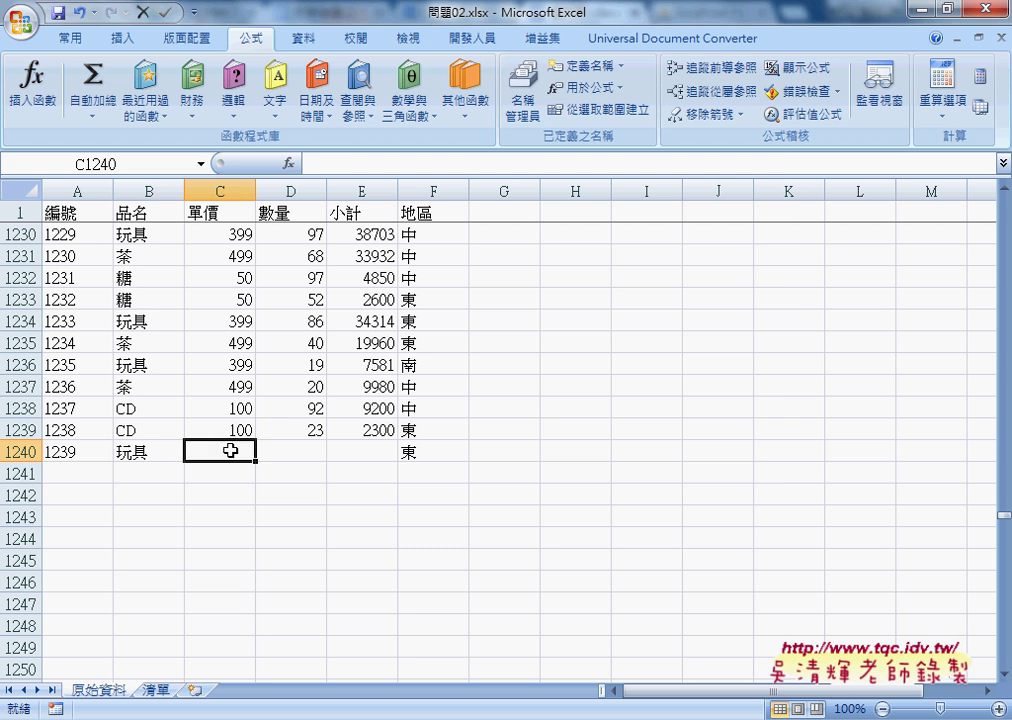
{"action": "left_click", "coordinate": [289, 163]}
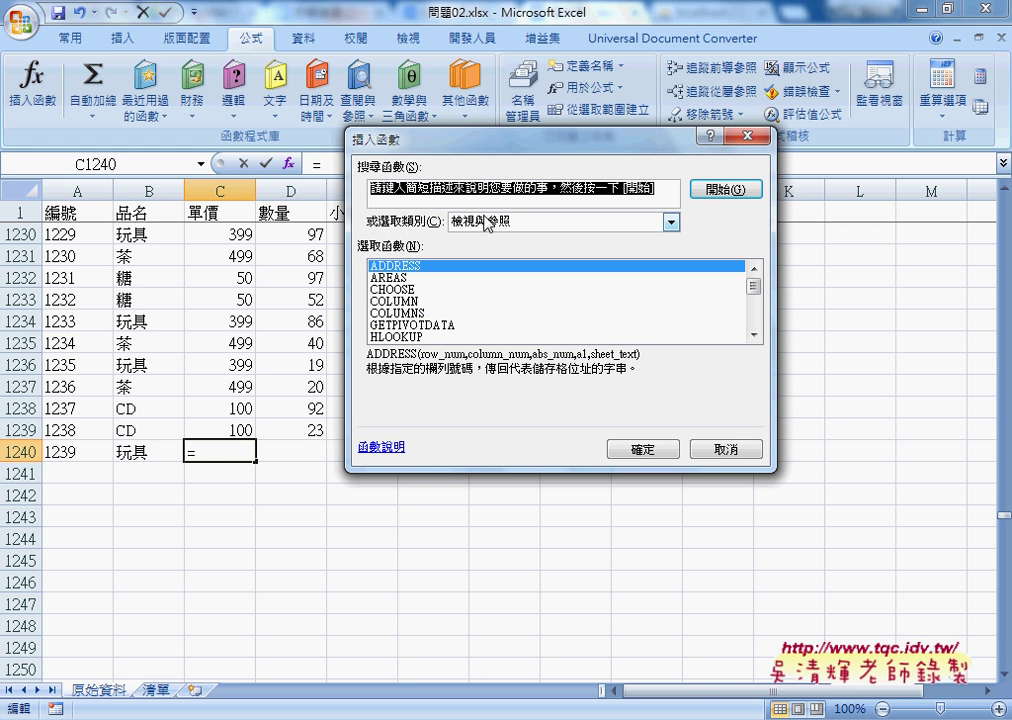
- Choose VLOOKUP for C1240 and set B1240 as the lookup value
{"action": "scroll", "coordinate": [757, 298], "scroll_direction": "down", "scroll_amount": 2}
{"action": "scroll", "coordinate": [600, 310], "scroll_direction": "down", "scroll_amount": 2}
{"action": "left_click", "coordinate": [447, 336]}
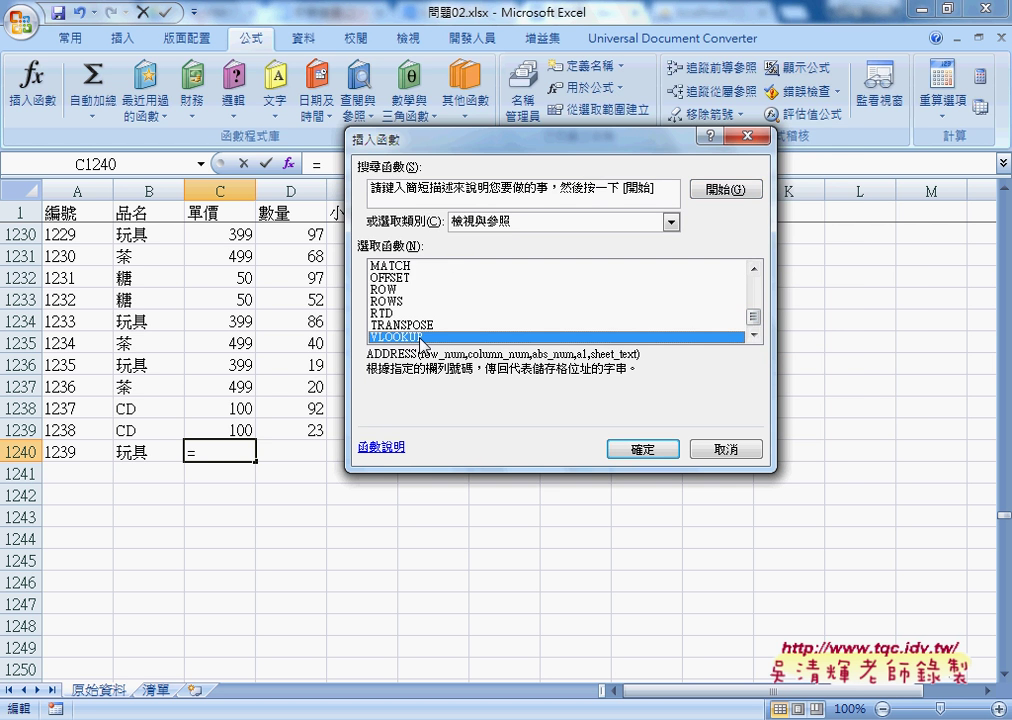
{"action": "left_click", "coordinate": [643, 449]}
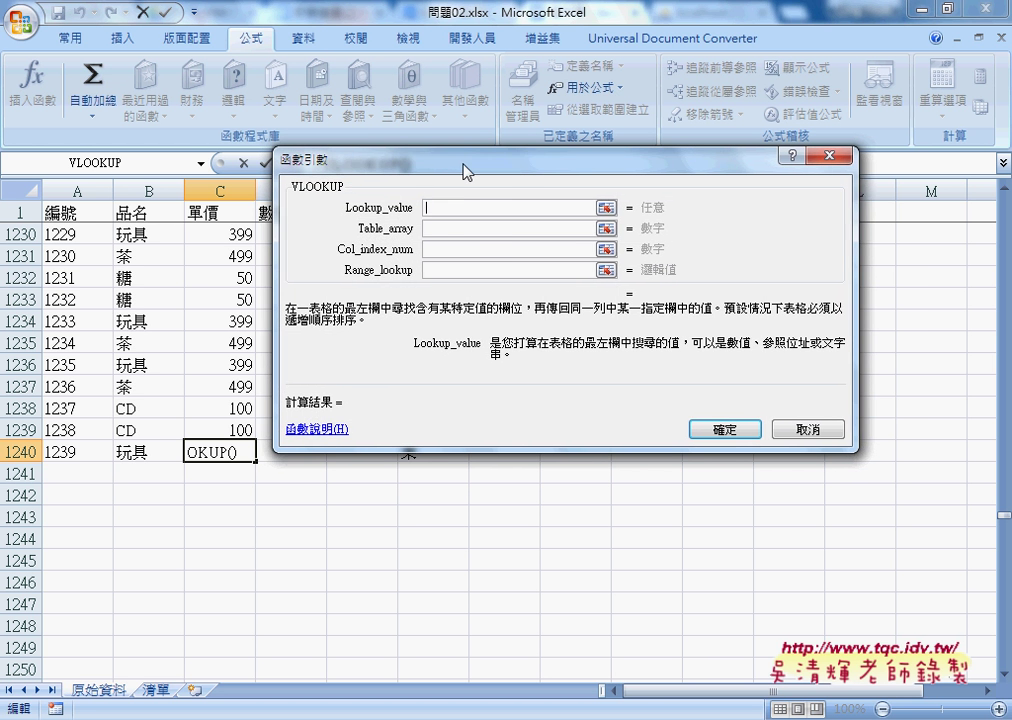
{"action": "left_click_drag", "start_coordinate": [457, 188], "coordinate": [517, 188]}
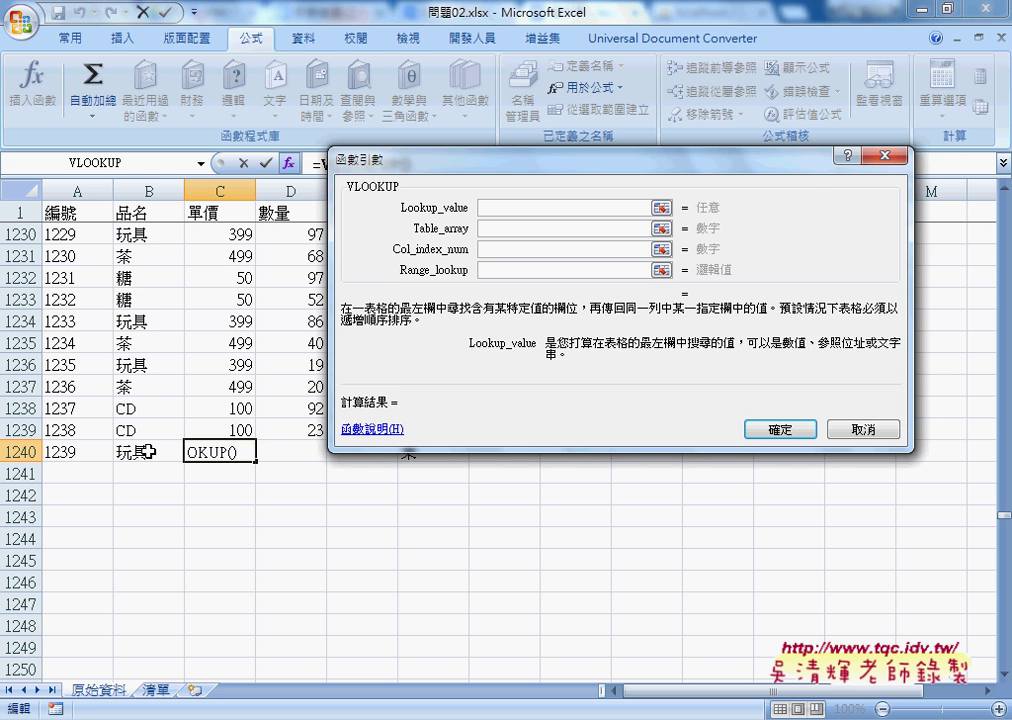
{"action": "left_click", "coordinate": [148, 452]}
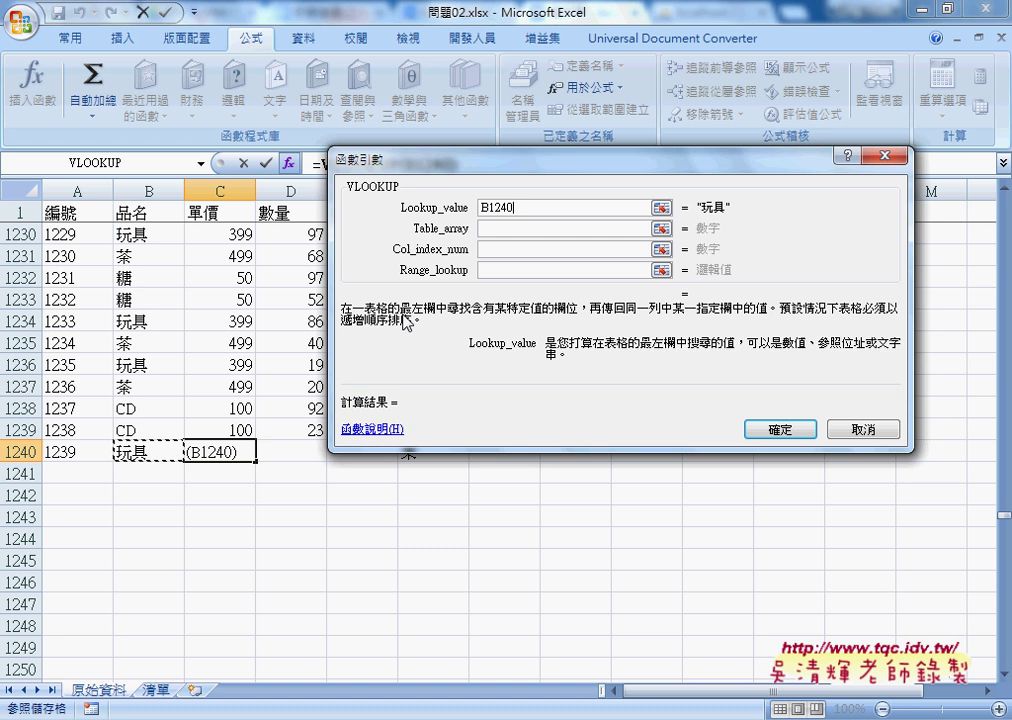
- Use 品名對照表 as the table, column 2 and match type 0, giving 399
{"action": "left_click", "coordinate": [500, 228]}
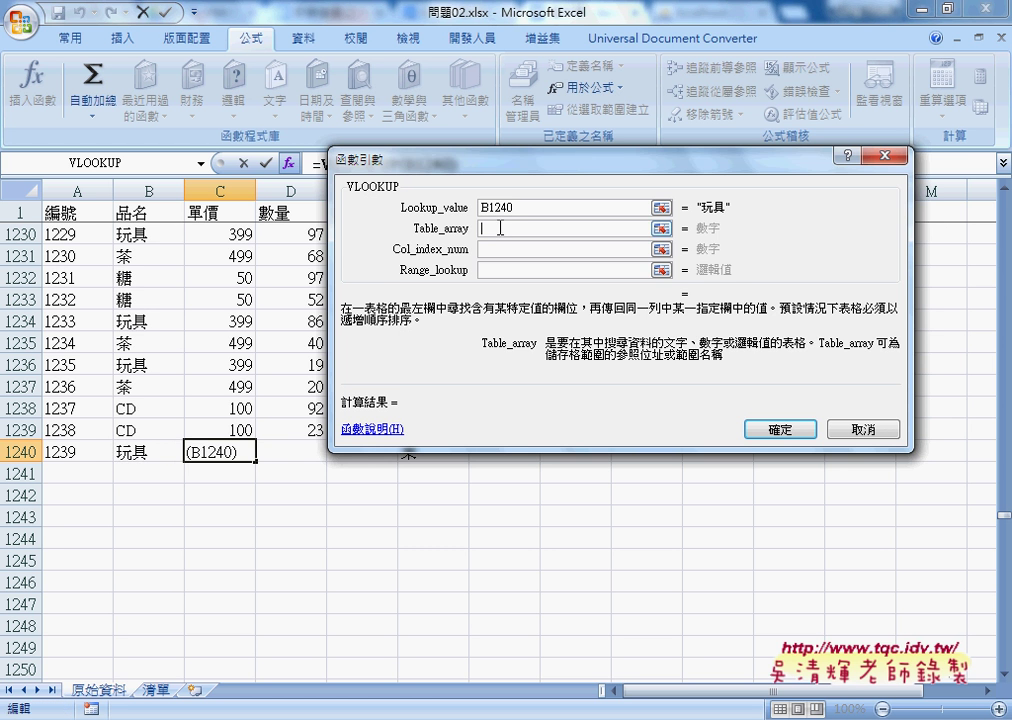
{"action": "key", "text": "F3"}
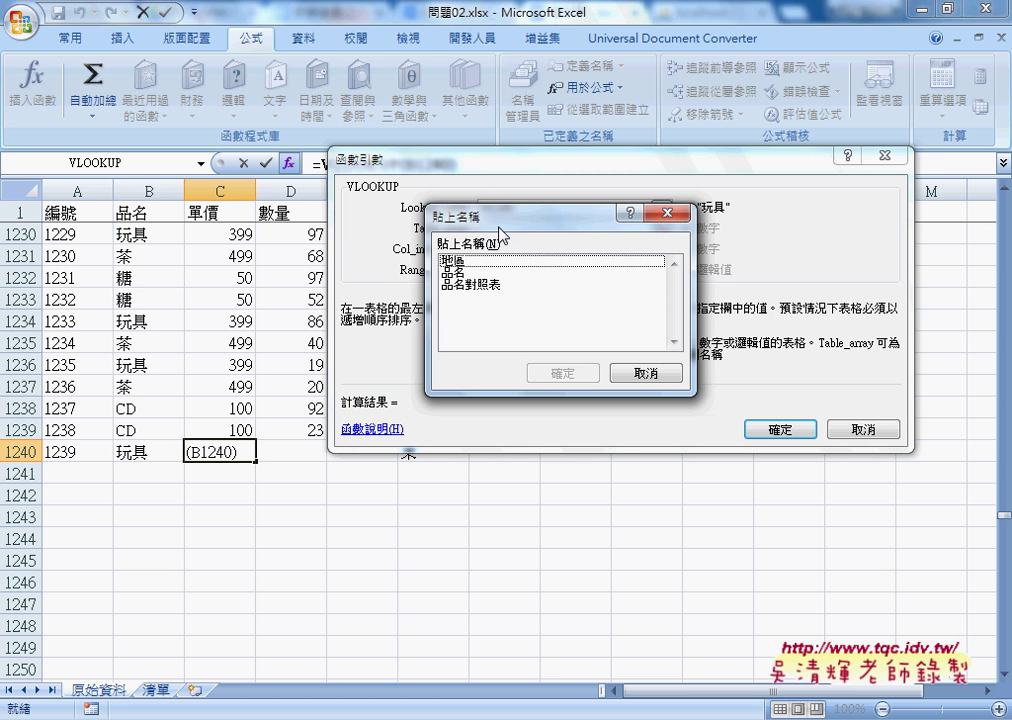
{"action": "left_click", "coordinate": [480, 285]}
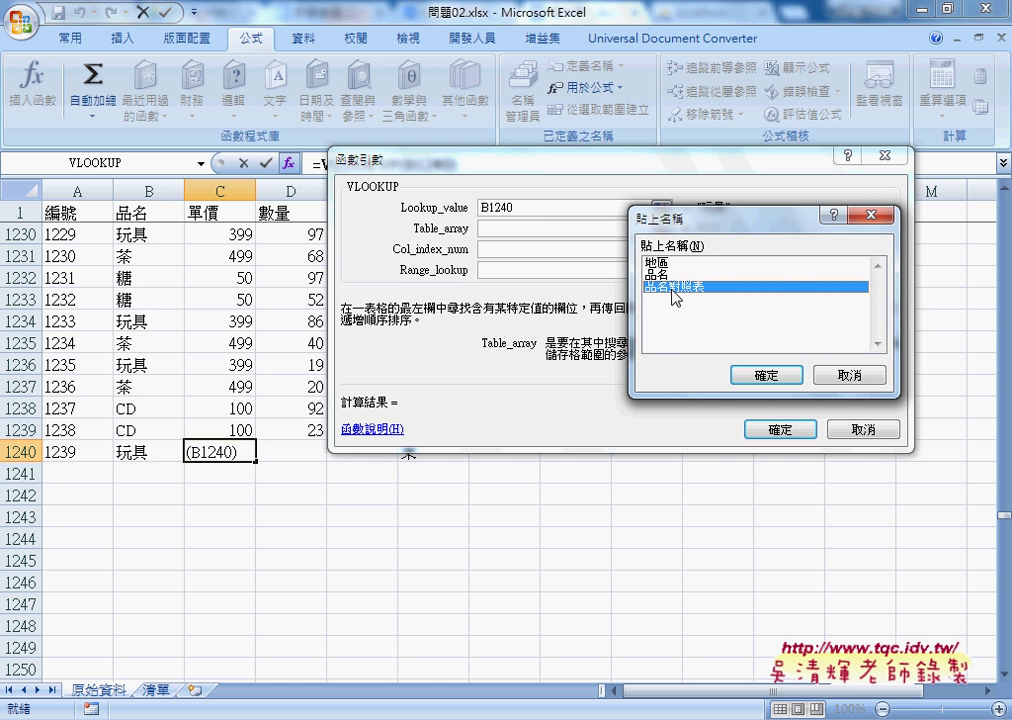
{"action": "left_click", "coordinate": [766, 375]}
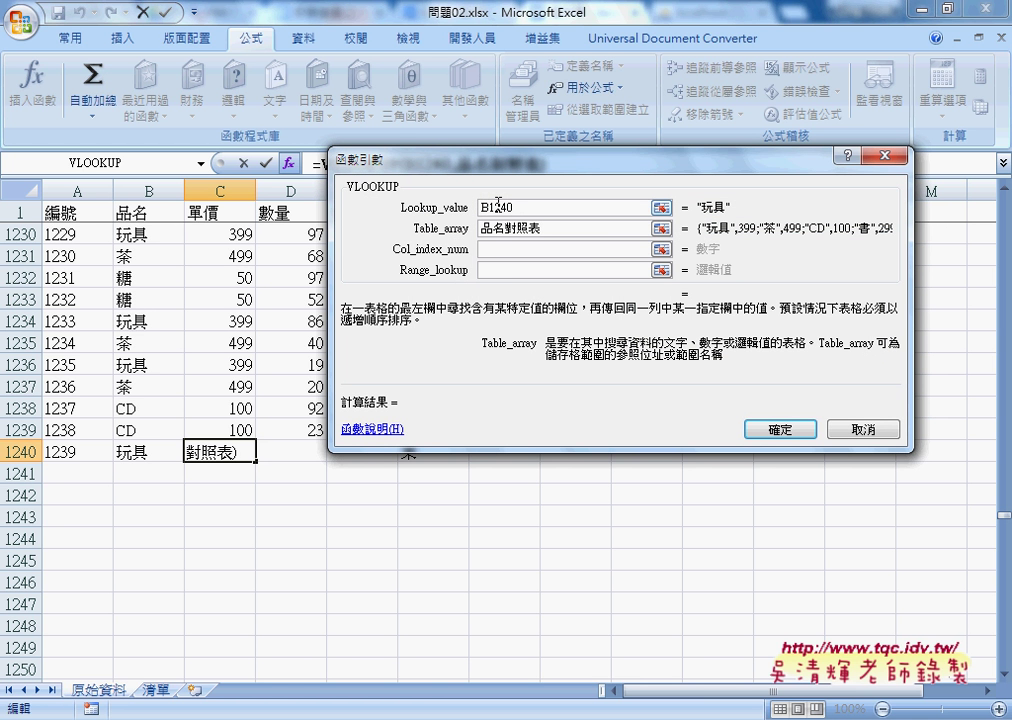
{"action": "left_click", "coordinate": [499, 250]}
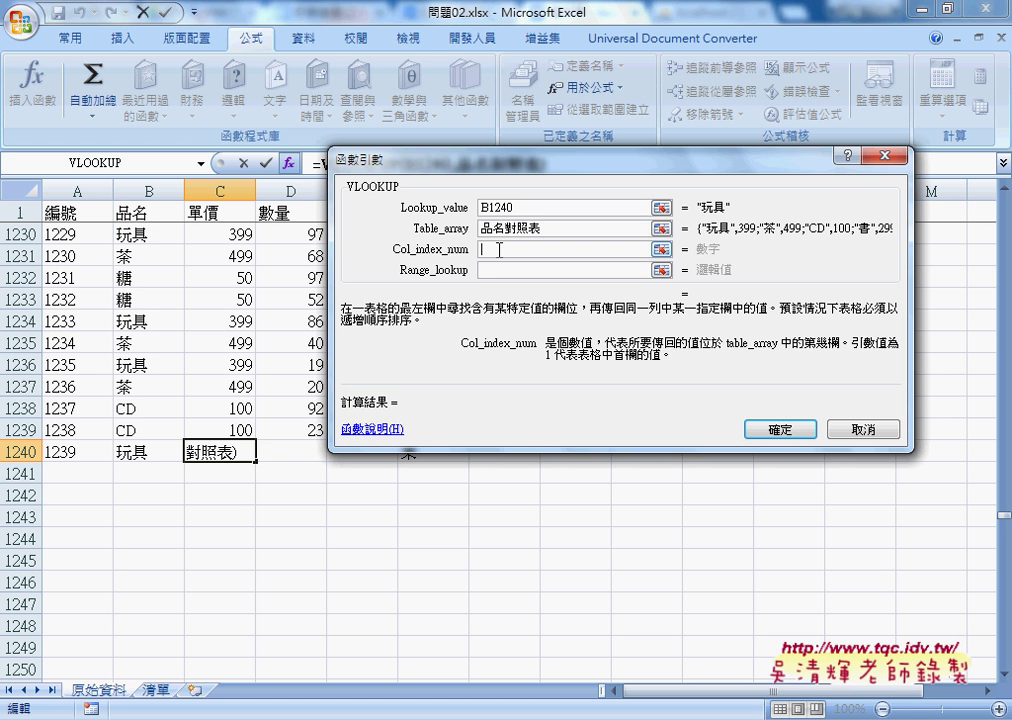
{"action": "type", "text": "2"}
{"action": "key", "text": "Tab"}
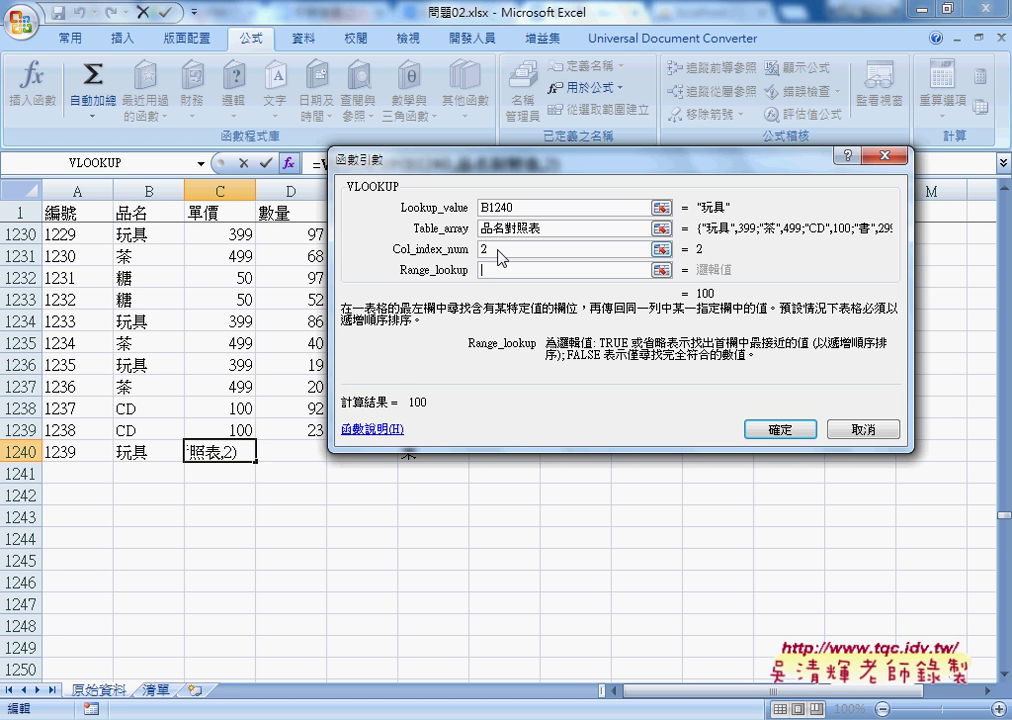
{"action": "type", "text": "0"}
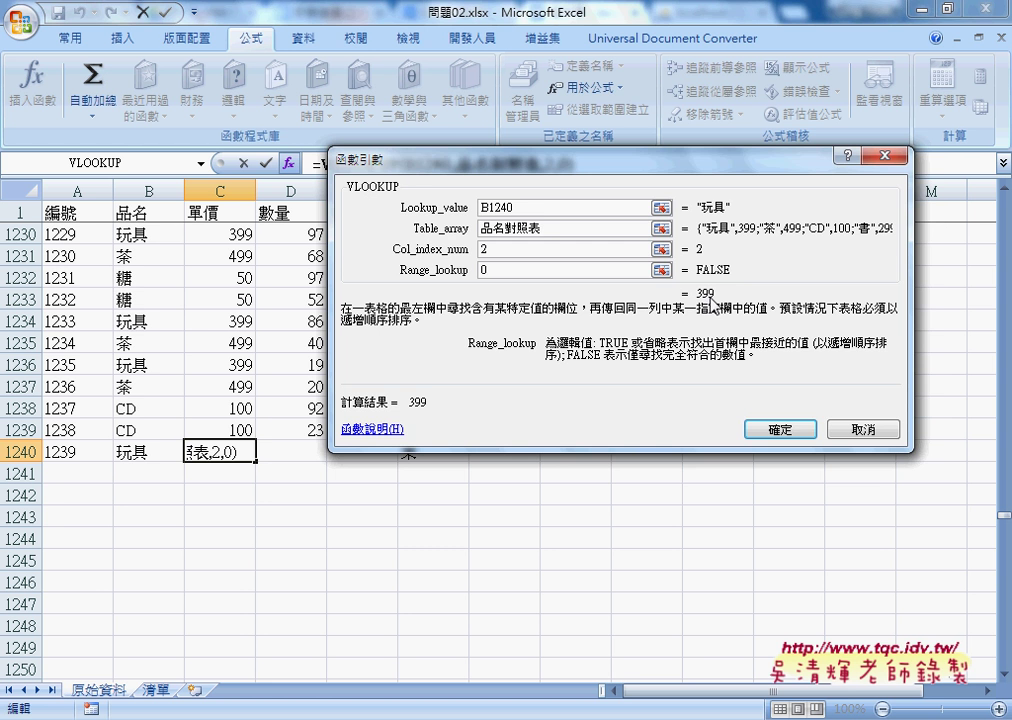
{"action": "left_click", "coordinate": [788, 431]}
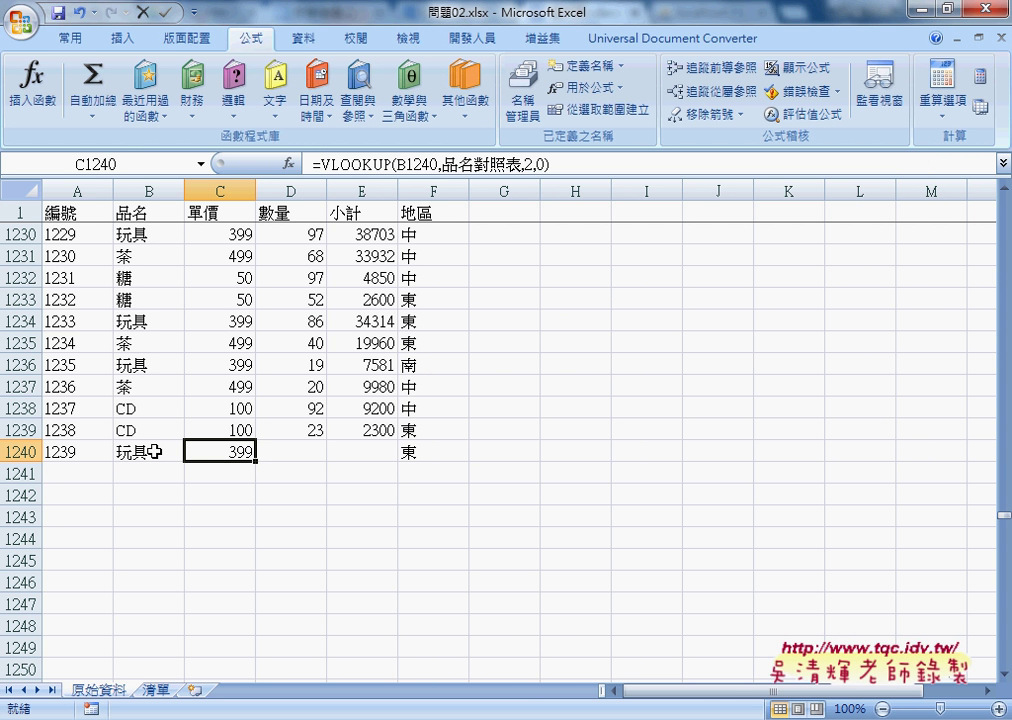
- Choose 茶 from the dropdown as the 品名 in B1241
{"action": "left_click", "coordinate": [146, 472]}
{"action": "left_click", "coordinate": [190, 474]}
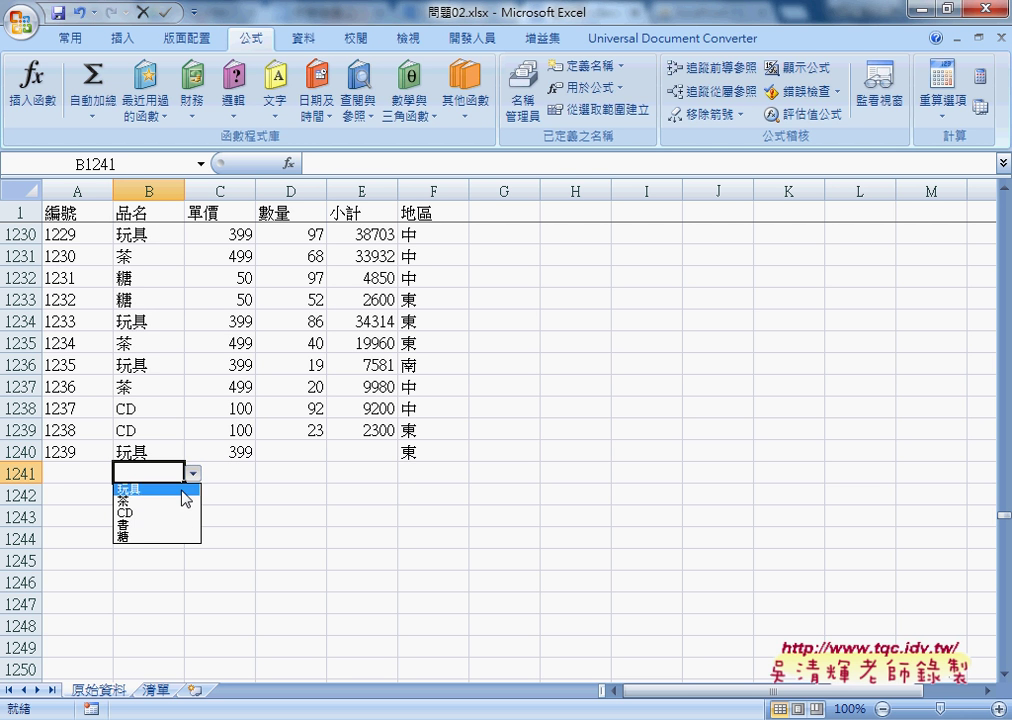
{"action": "left_click", "coordinate": [176, 500]}
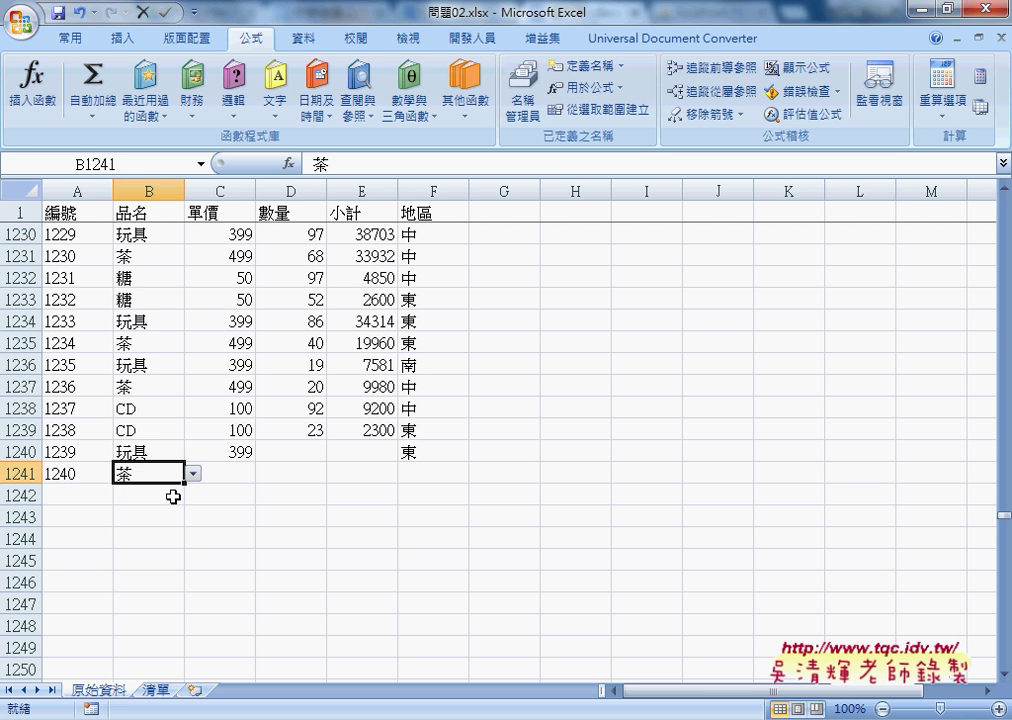
- Cut the VLOOKUP part out of C1240's price formula
{"action": "left_click", "coordinate": [226, 454]}
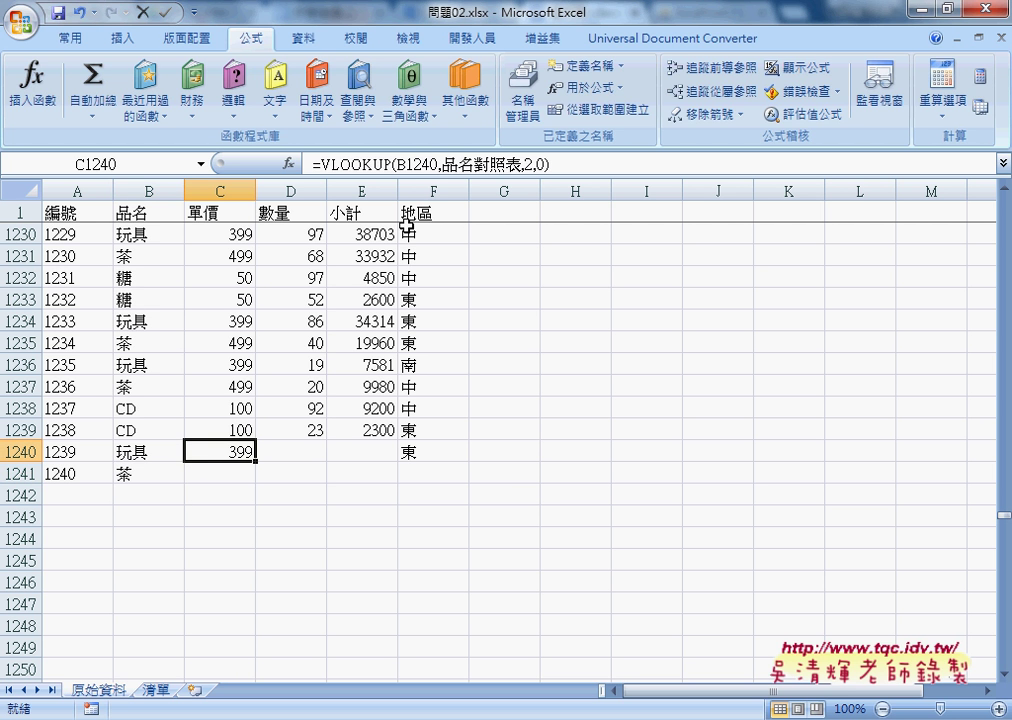
{"action": "left_click", "coordinate": [548, 163]}
{"action": "left_click_drag", "start_coordinate": [548, 163], "coordinate": [322, 163]}
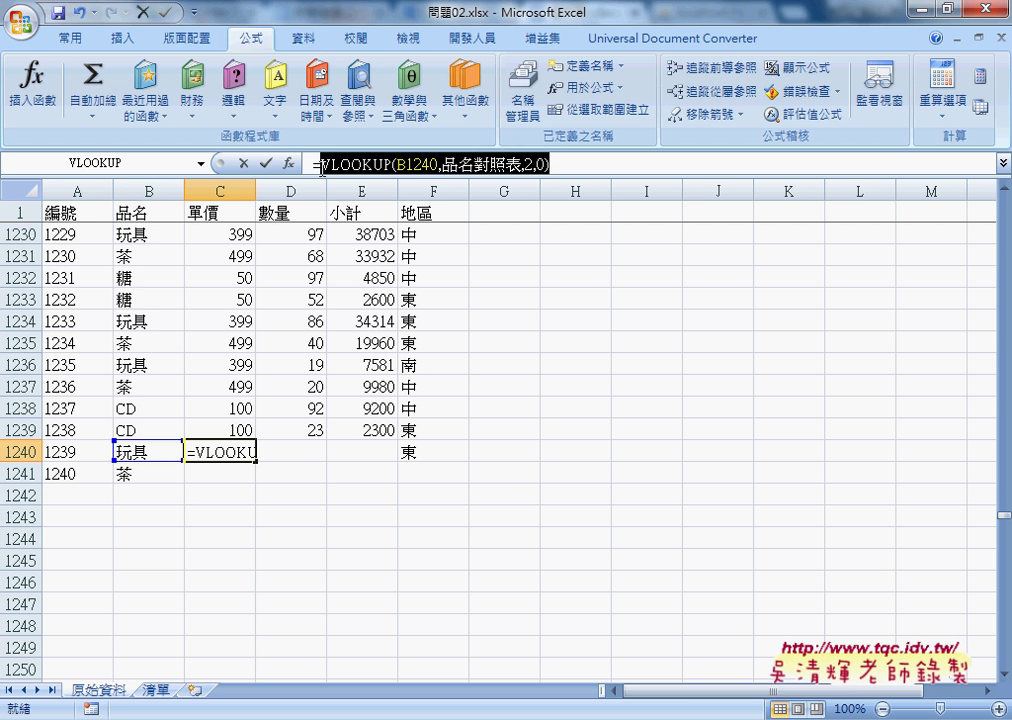
{"action": "right_click", "coordinate": [383, 163]}
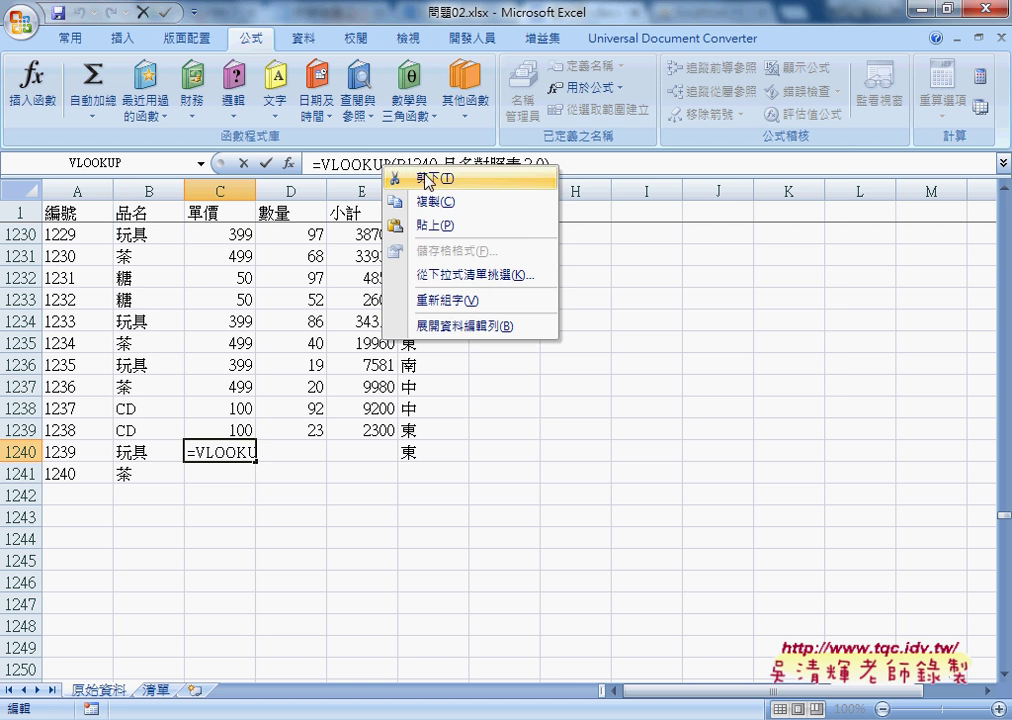
{"action": "left_click", "coordinate": [400, 179]}
- Wrap it as =IF(B1240="","",VLOOKUP(B1240,品名對照表,2,0)) using the IF dialog
{"action": "left_click", "coordinate": [289, 163]}
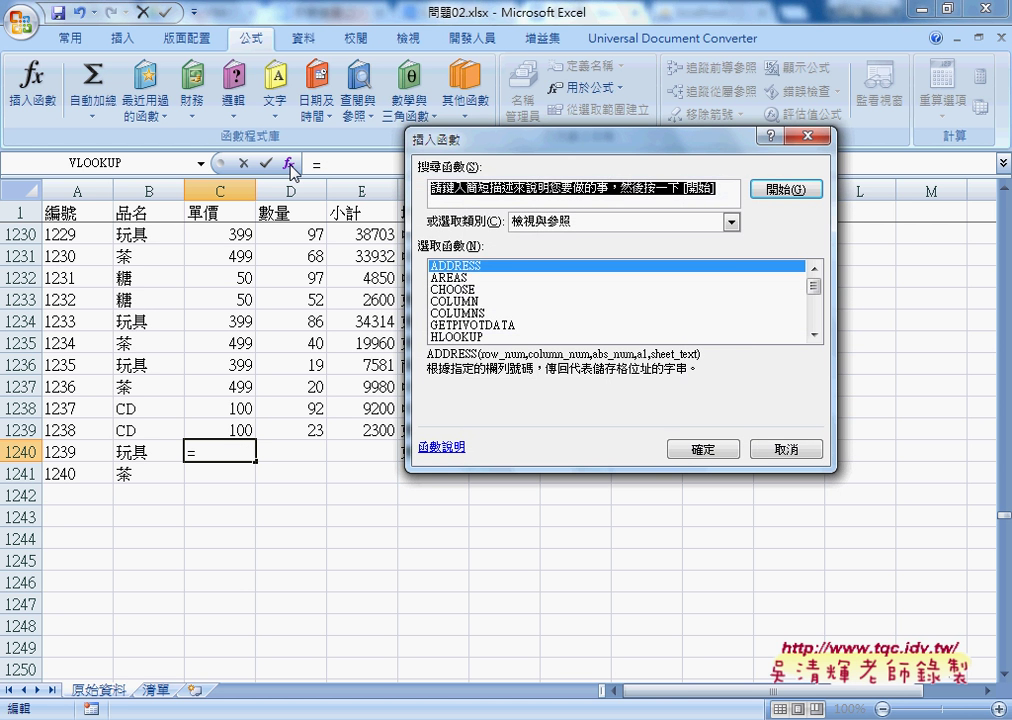
{"action": "left_click", "coordinate": [585, 221]}
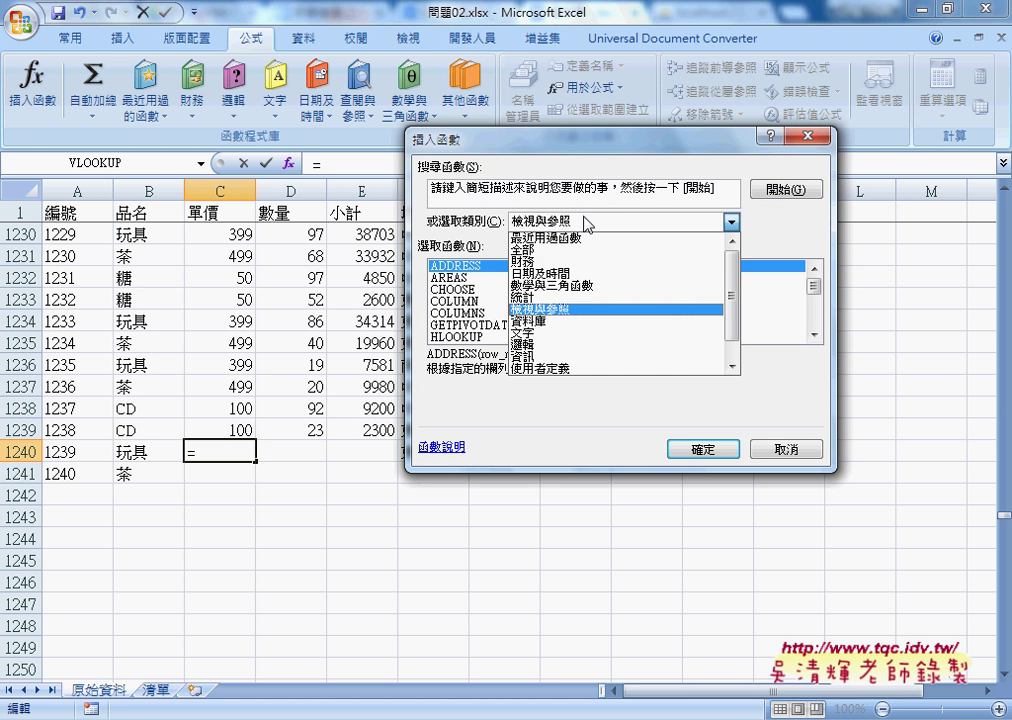
{"action": "left_click", "coordinate": [580, 344]}
{"action": "left_click", "coordinate": [444, 290]}
{"action": "left_click", "coordinate": [703, 449]}
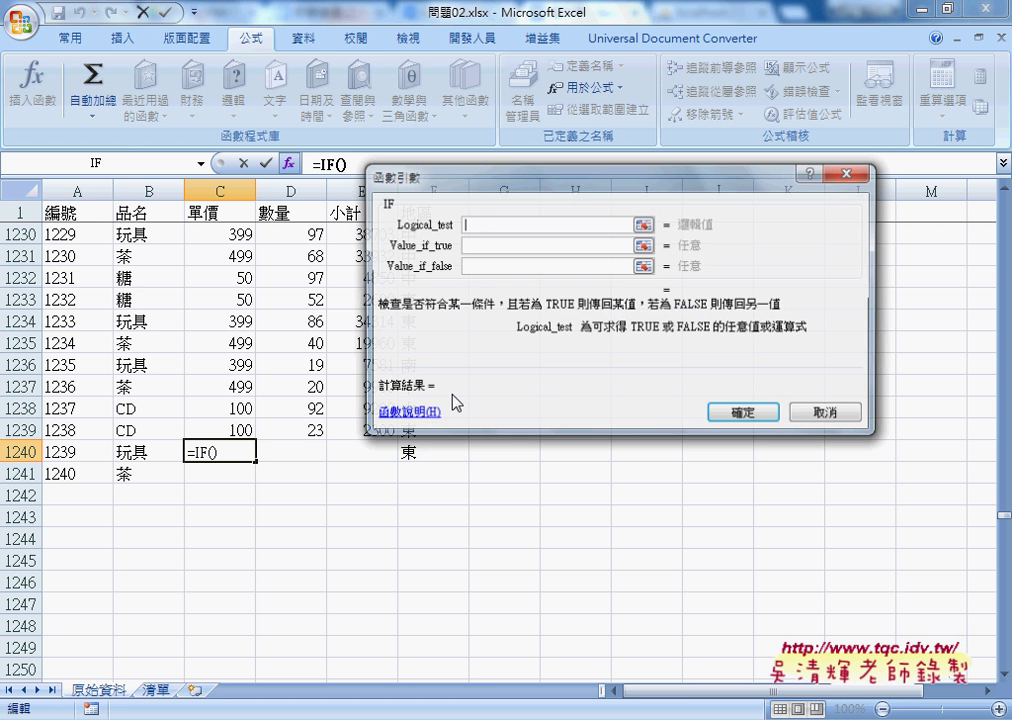
{"action": "left_click", "coordinate": [143, 453]}
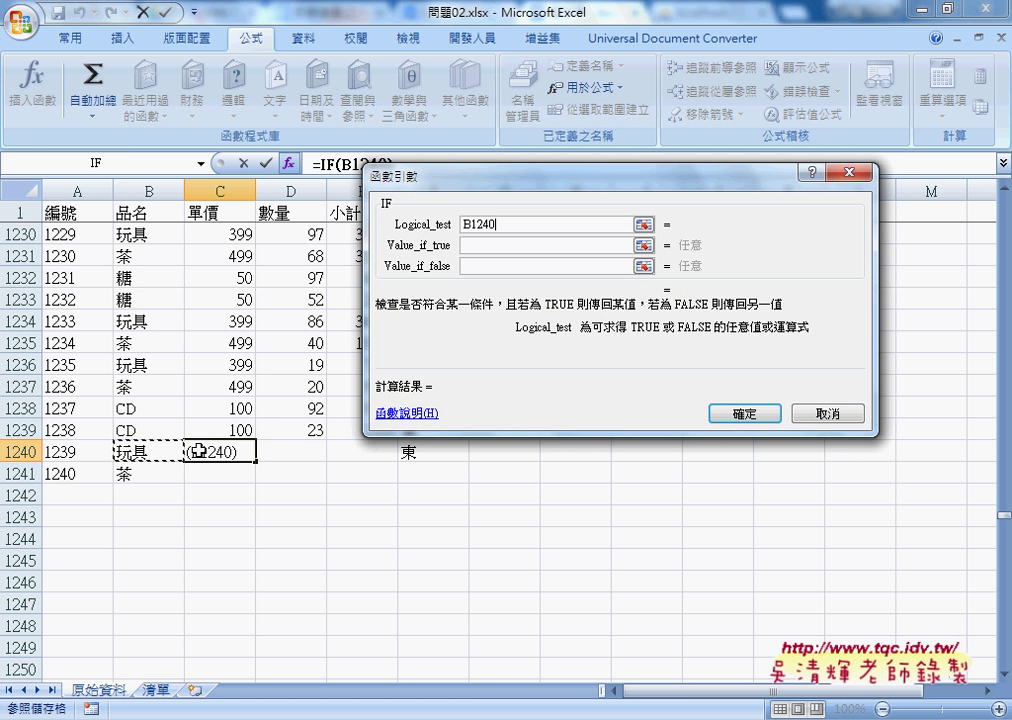
{"action": "type", "text": "="}
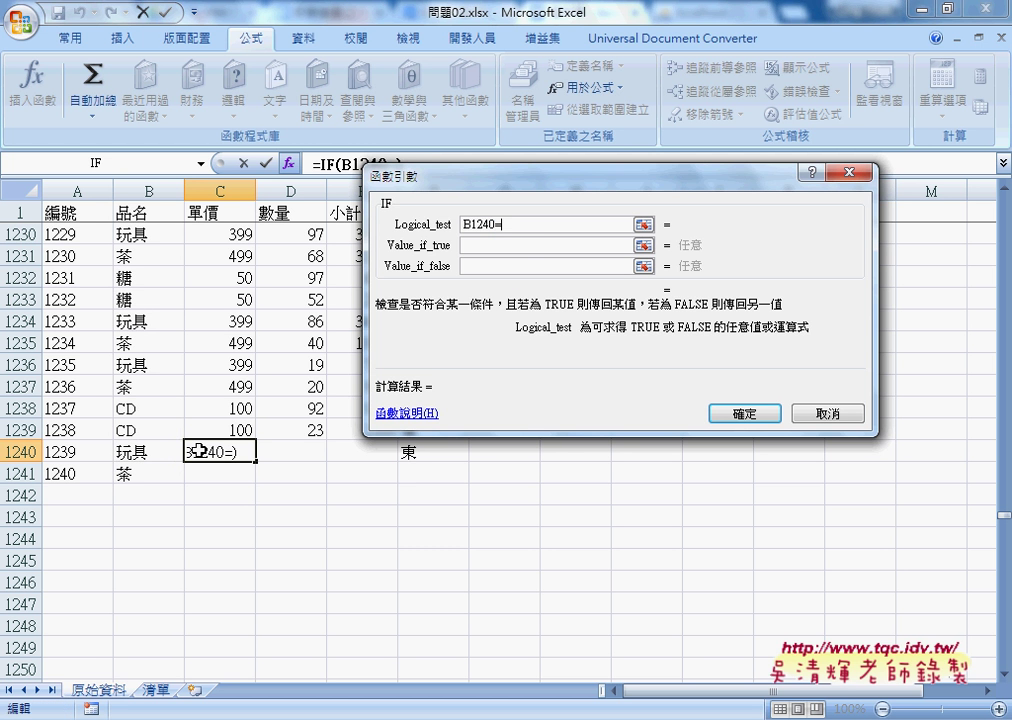
{"action": "type", "text": "\"\""}
{"action": "key", "text": "Tab"}
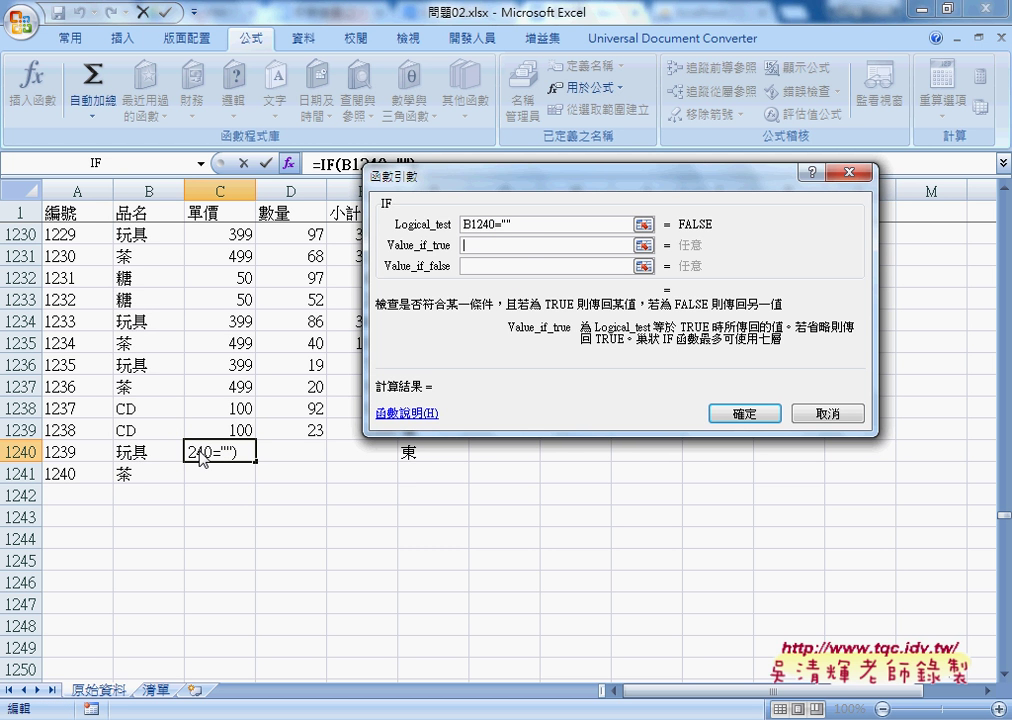
{"action": "type", "text": "\"\""}
{"action": "key", "text": "Tab"}
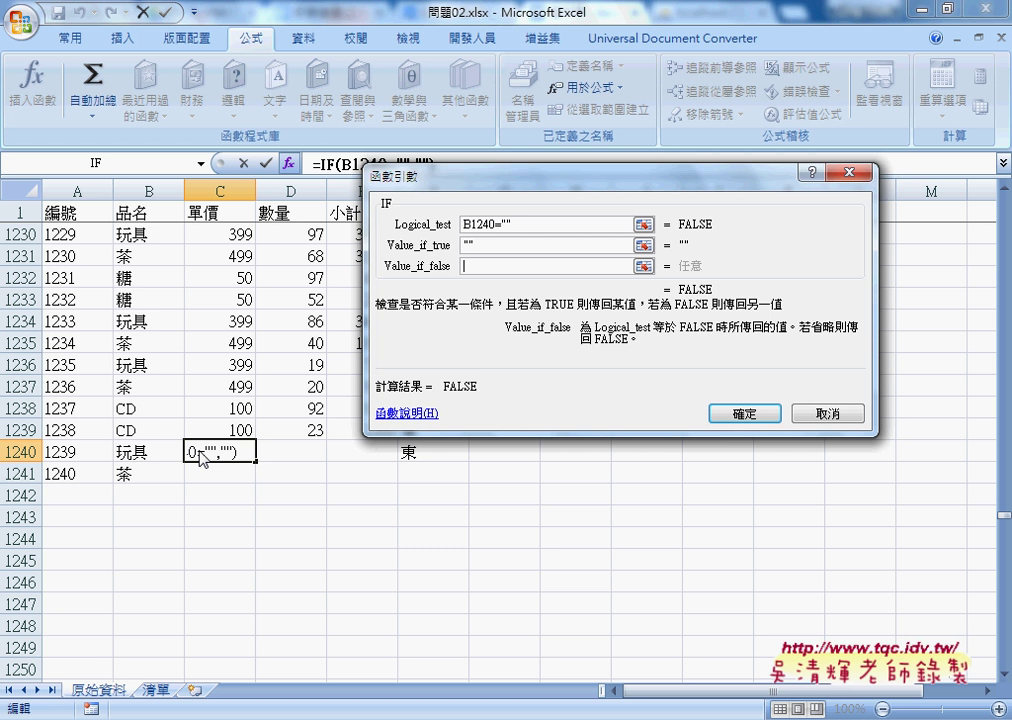
{"action": "key", "text": "ctrl+v"}
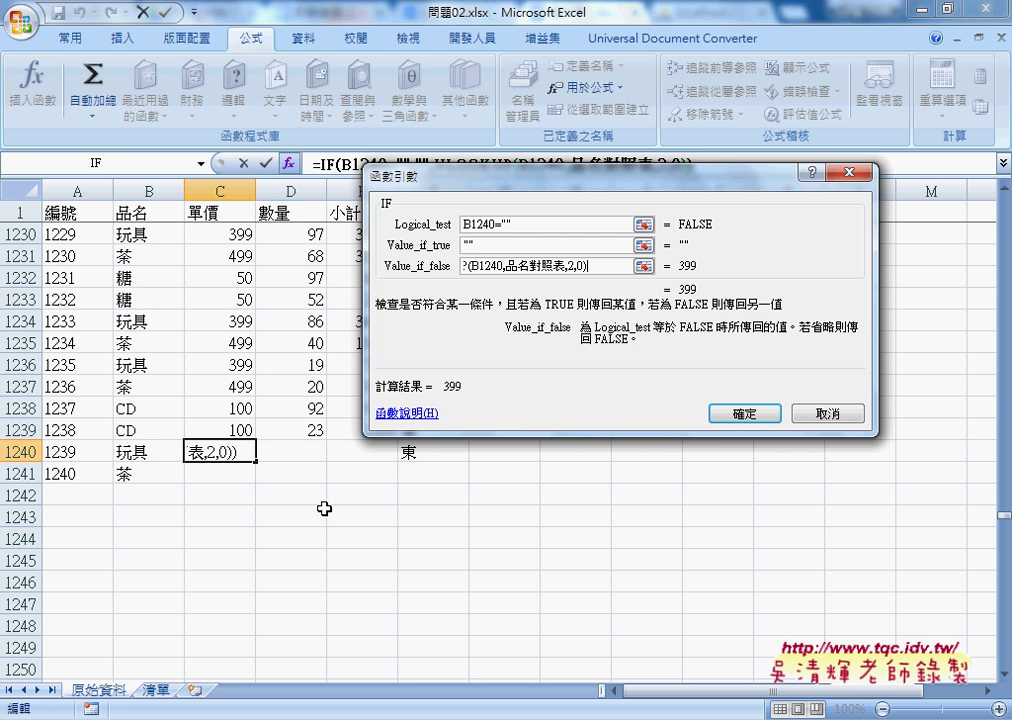
{"action": "left_click", "coordinate": [734, 411]}
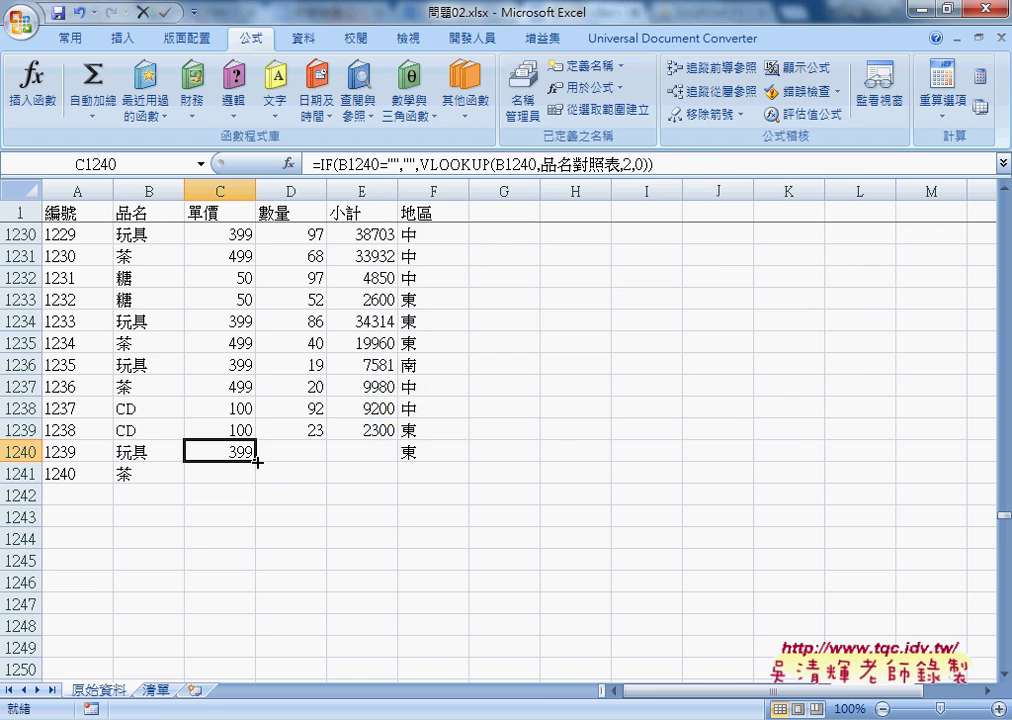
- Copy C1240's price formula down column C
{"action": "left_click_drag", "start_coordinate": [257, 461], "coordinate": [262, 680]}
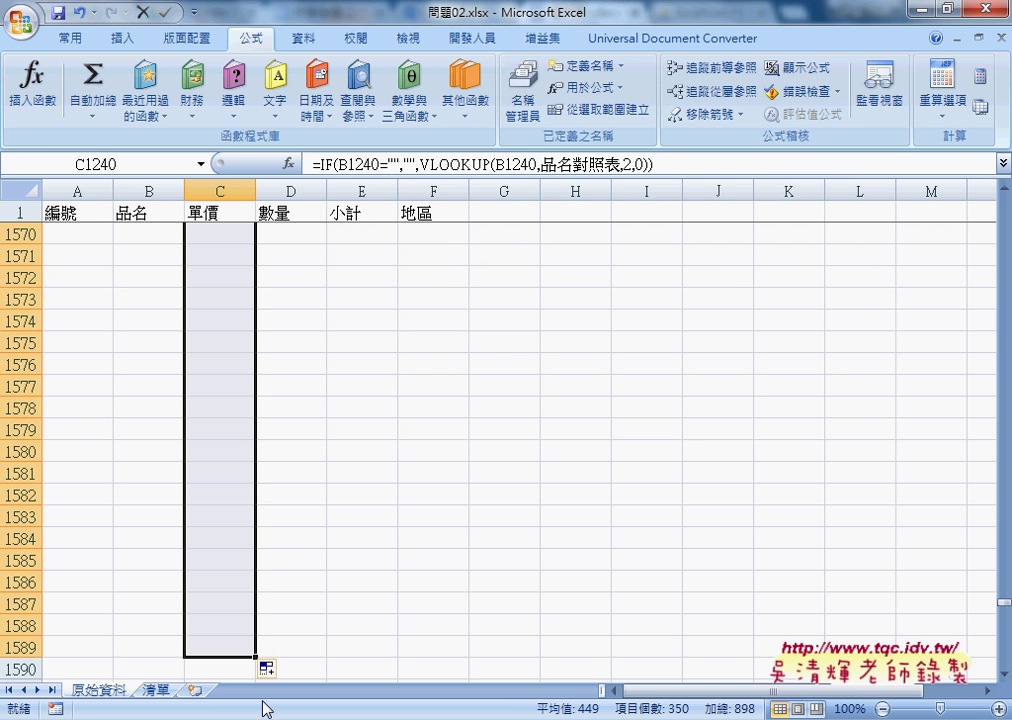
{"action": "scroll", "coordinate": [275, 587], "scroll_direction": "up", "scroll_amount": 5}
{"action": "scroll", "coordinate": [387, 575], "scroll_direction": "up", "scroll_amount": 4}
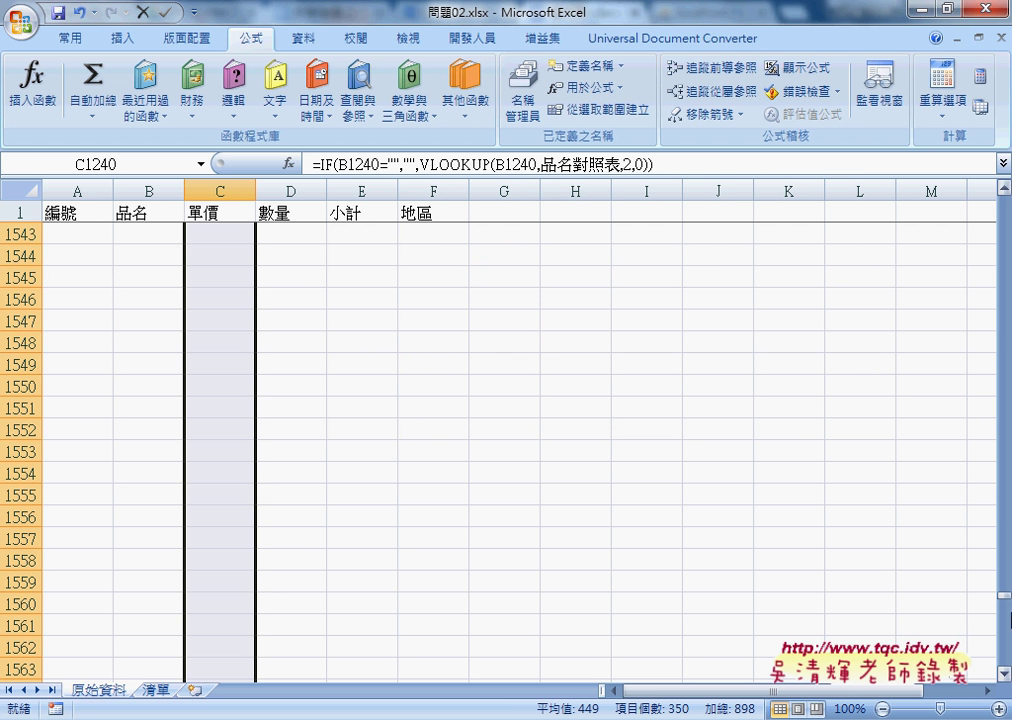
{"action": "mouse_move", "coordinate": [1003, 596]}
{"action": "left_mouse_down"}
{"action": "mouse_move", "coordinate": [1003, 392]}
{"action": "mouse_move", "coordinate": [1006, 511]}
{"action": "left_mouse_up"}
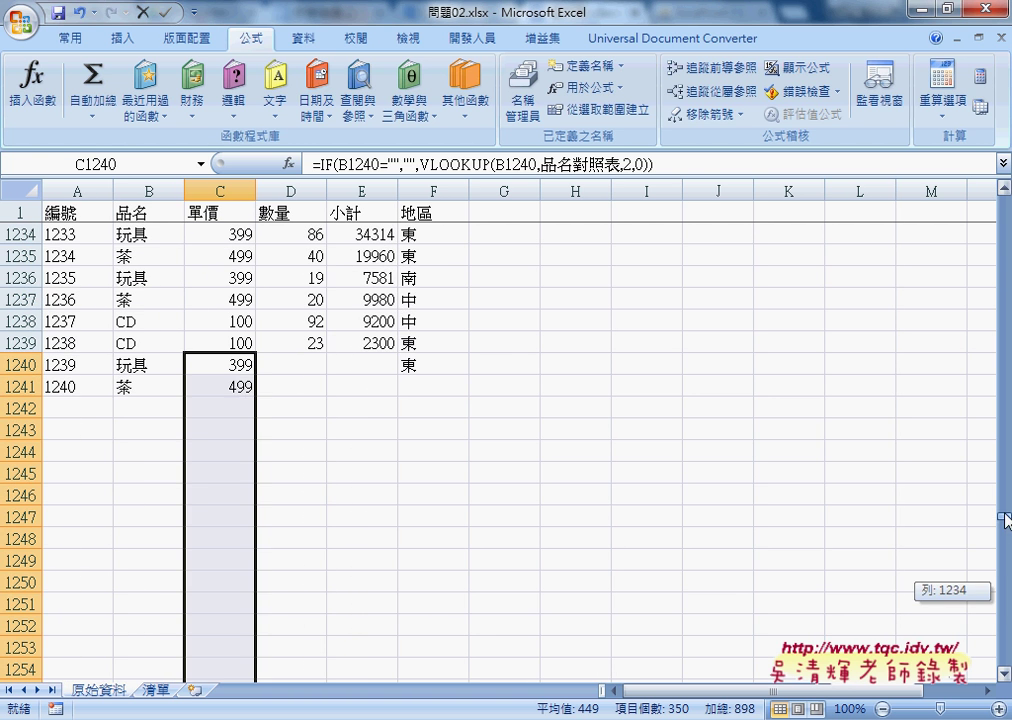
{"action": "left_click", "coordinate": [290, 408]}
- Choose CD, 書 and 茶 as the 品名 for rows 1242, 1243 and 1244
{"action": "left_click", "coordinate": [176, 408]}
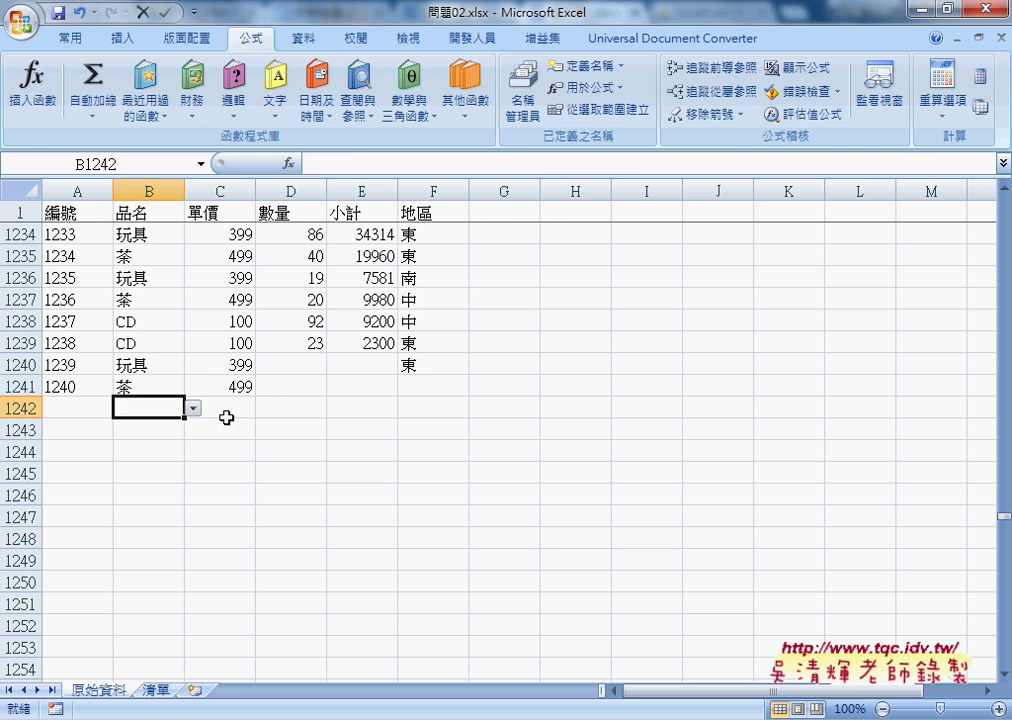
{"action": "left_click", "coordinate": [215, 407]}
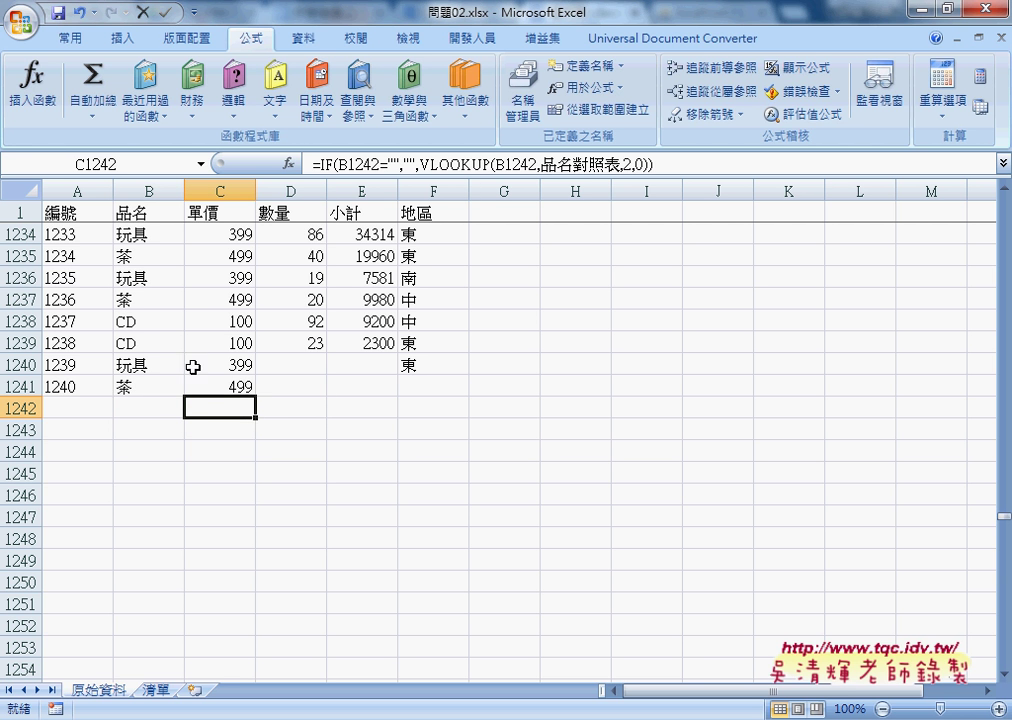
{"action": "left_click", "coordinate": [176, 408]}
{"action": "left_click", "coordinate": [193, 408]}
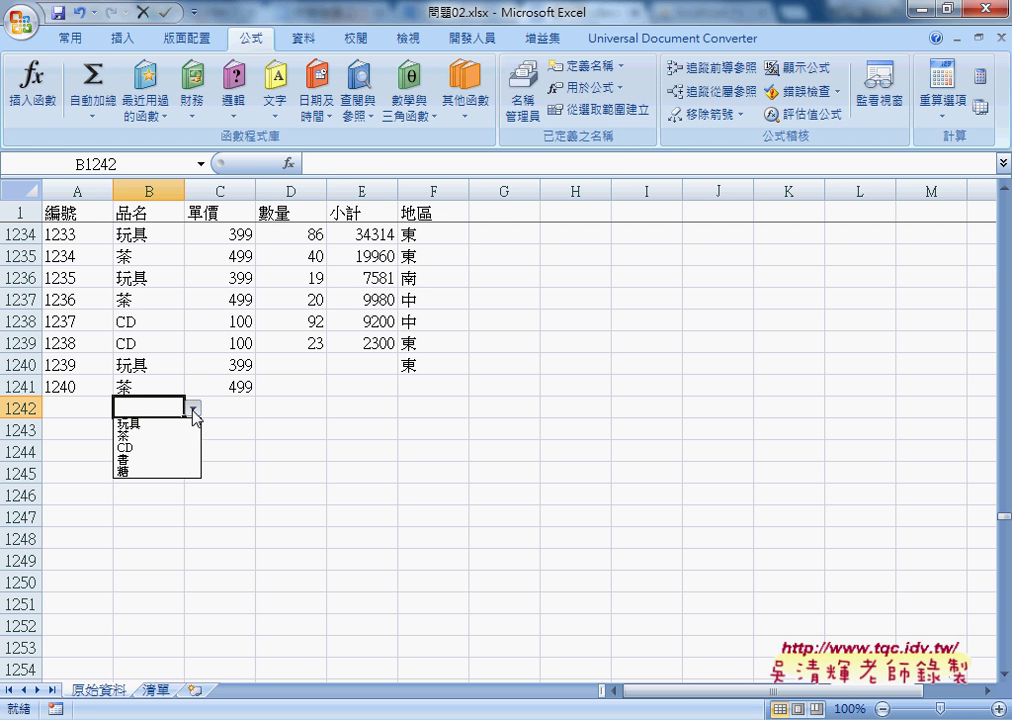
{"action": "left_click", "coordinate": [166, 457]}
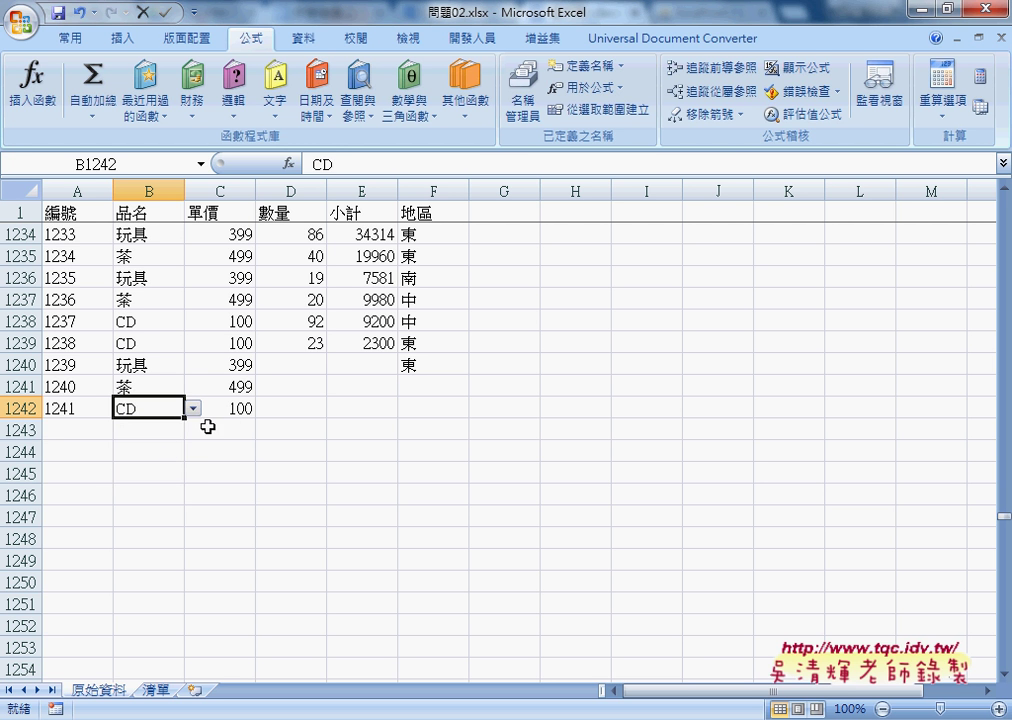
{"action": "left_click", "coordinate": [176, 430]}
{"action": "left_click", "coordinate": [193, 430]}
{"action": "left_click", "coordinate": [166, 481]}
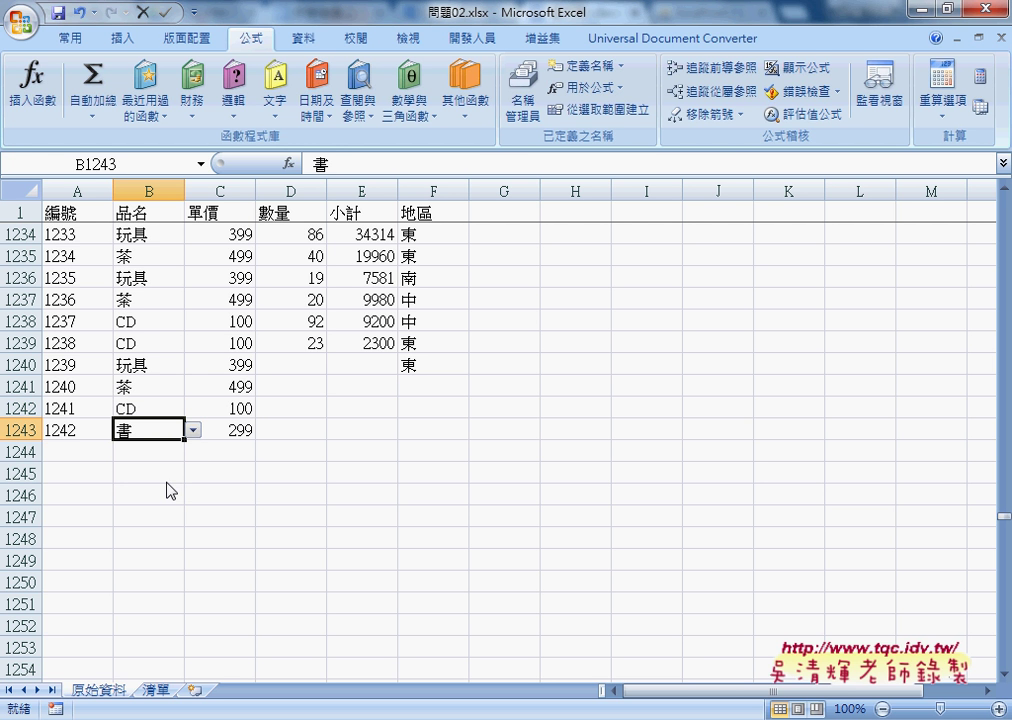
{"action": "left_click", "coordinate": [240, 430]}
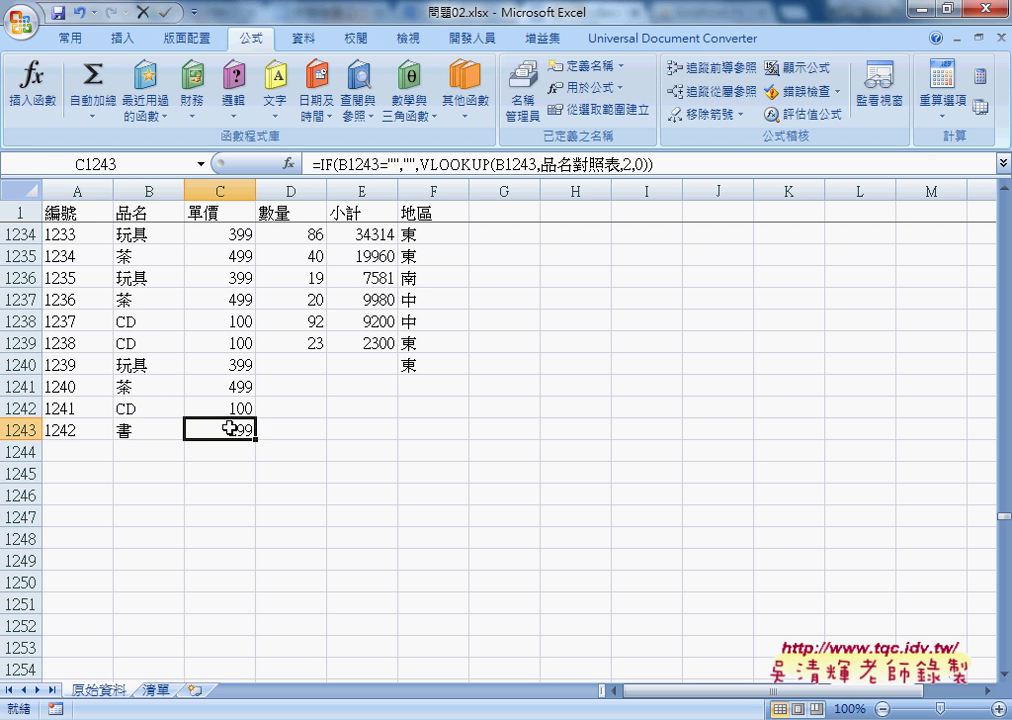
{"action": "left_click", "coordinate": [75, 430]}
{"action": "left_click", "coordinate": [151, 447]}
{"action": "left_click", "coordinate": [193, 452]}
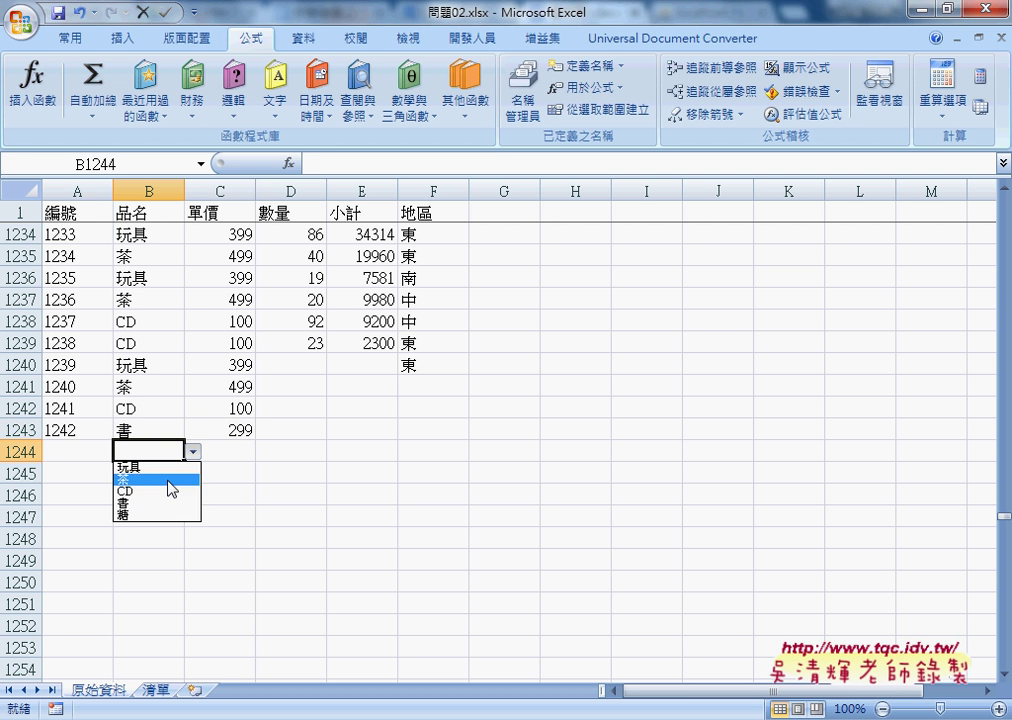
{"action": "left_click", "coordinate": [166, 480]}
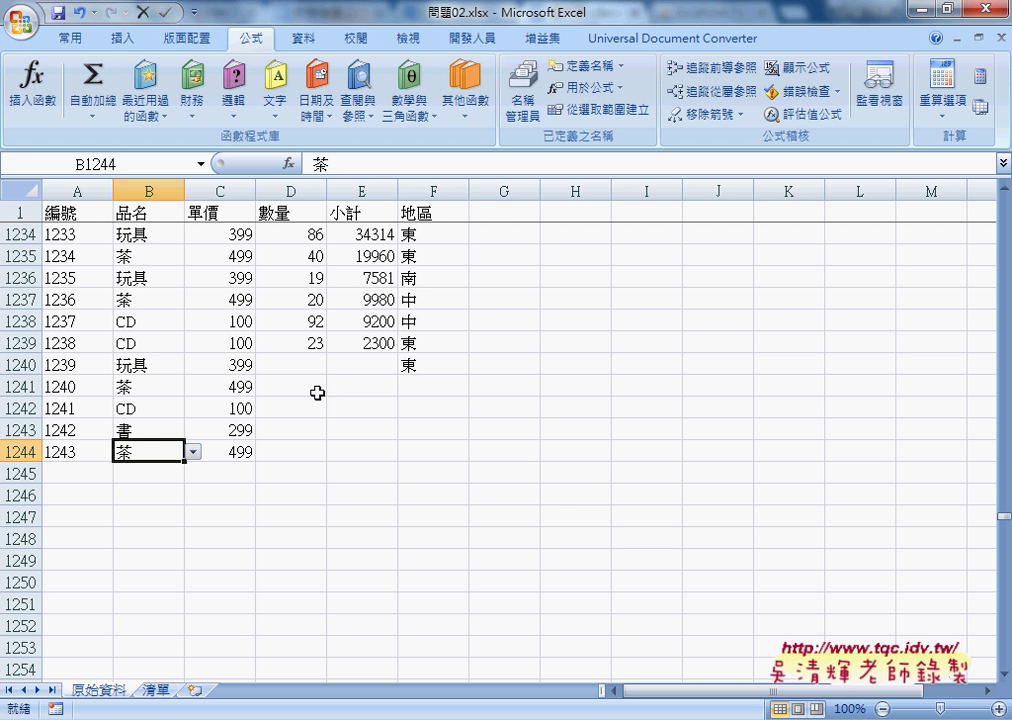
{"action": "left_click", "coordinate": [308, 363]}
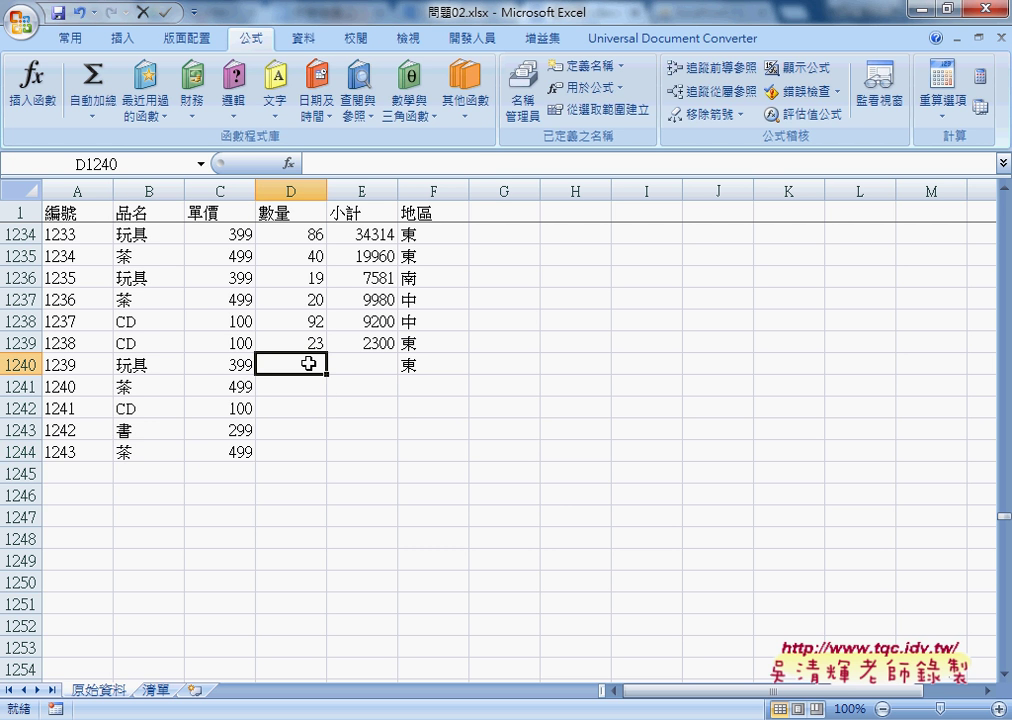
- Enter 50 in D1240 as the quantity for the 玩具 row
{"action": "type", "text": "50"}
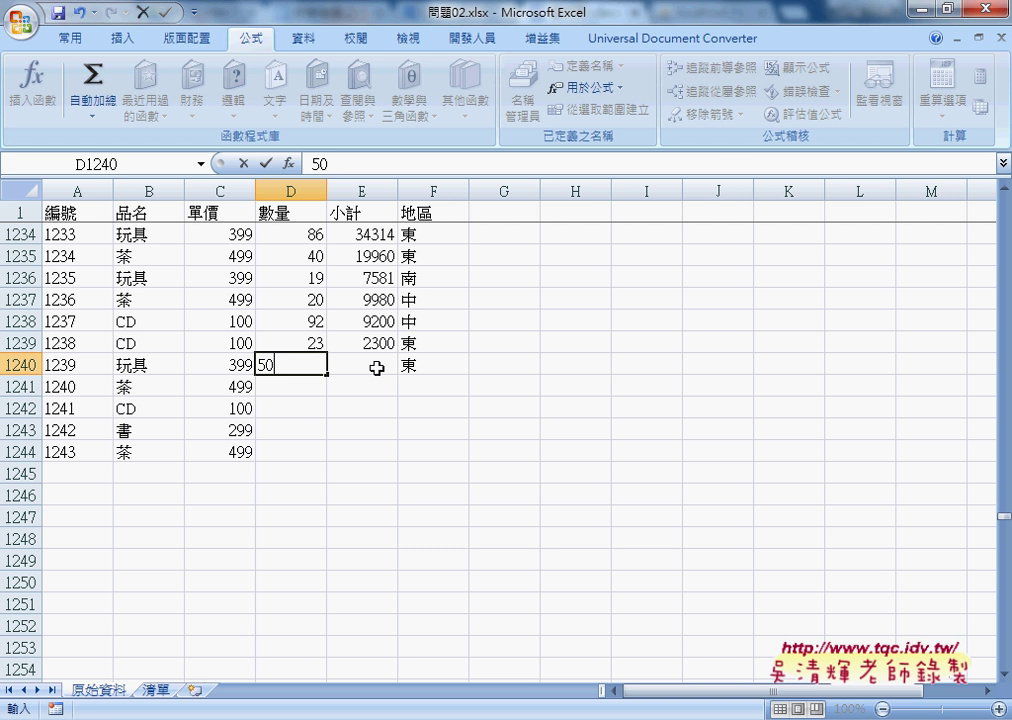
{"action": "left_click", "coordinate": [376, 366]}
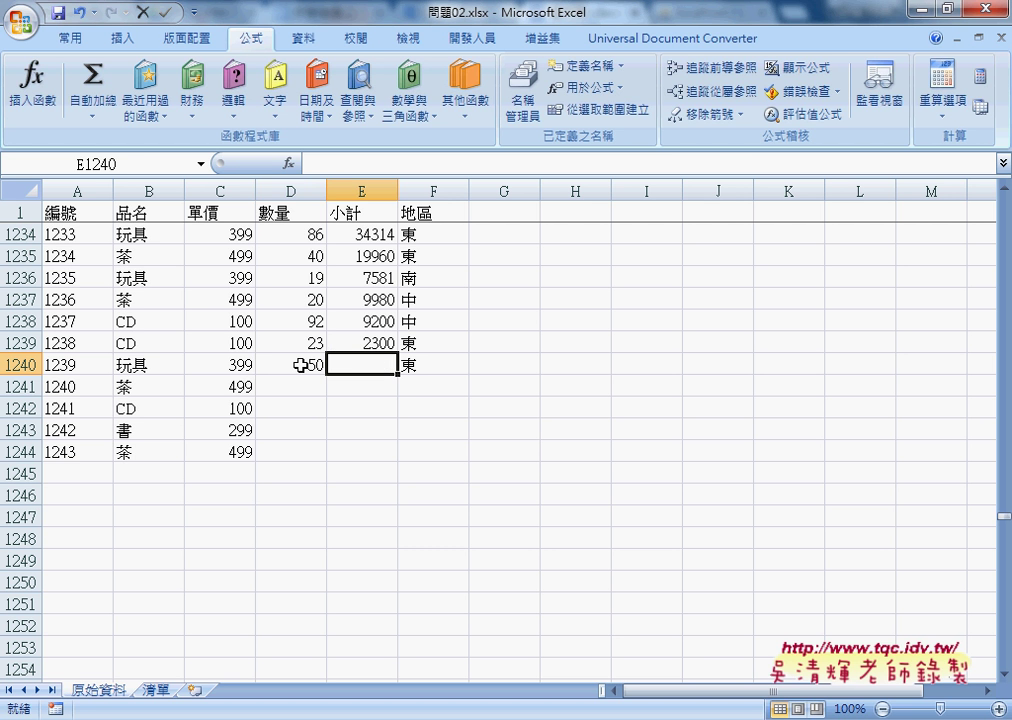
{"action": "left_click_drag", "start_coordinate": [221, 366], "coordinate": [302, 368]}
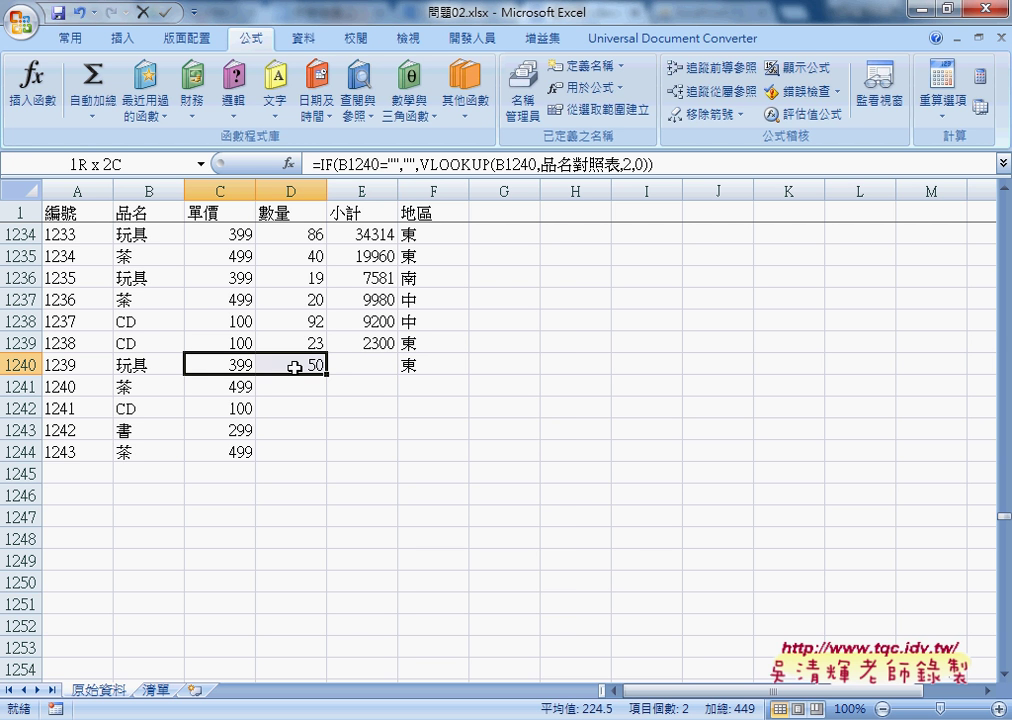
{"action": "left_click", "coordinate": [371, 366]}
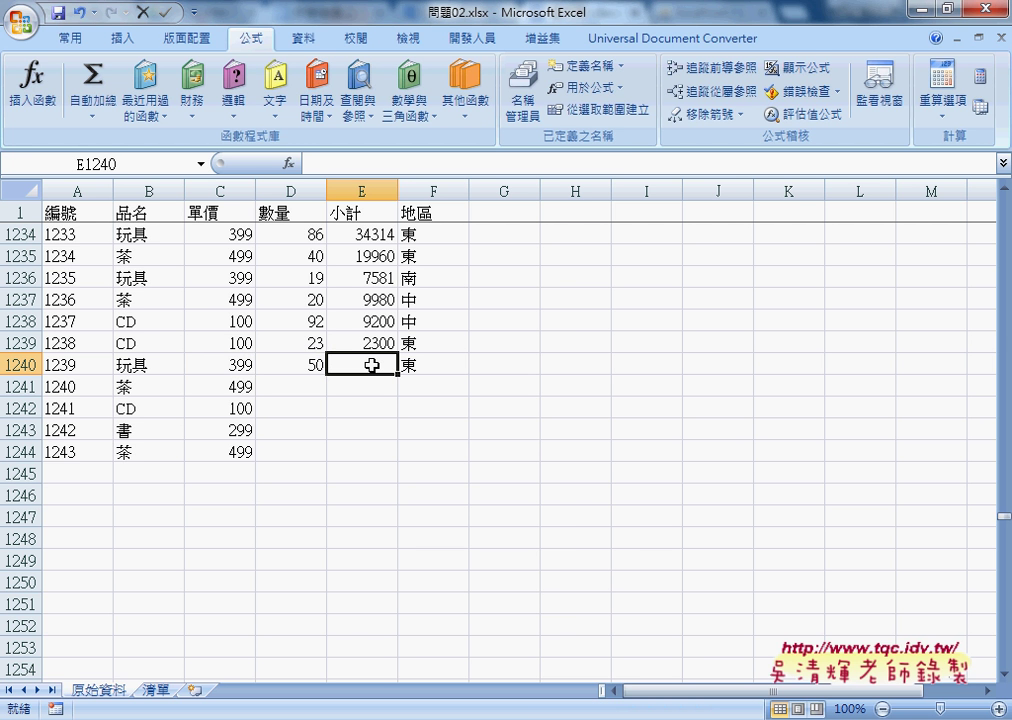
- Enter =C1240*D1240 as the 小計 formula in E1240
{"action": "left_click", "coordinate": [299, 363]}
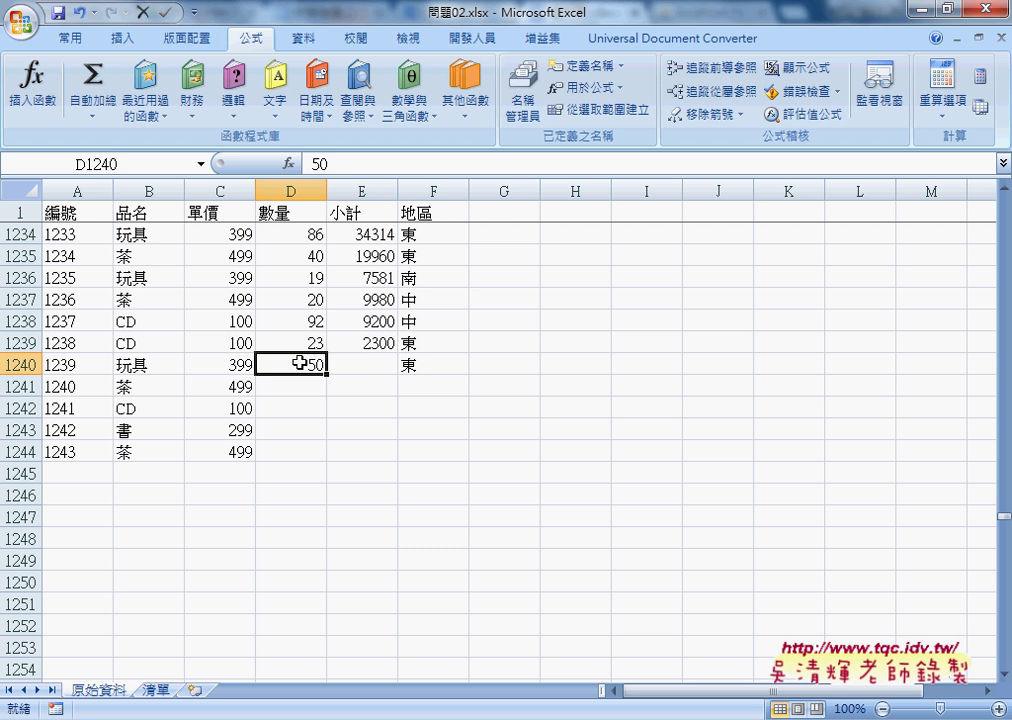
{"action": "left_click", "coordinate": [360, 366]}
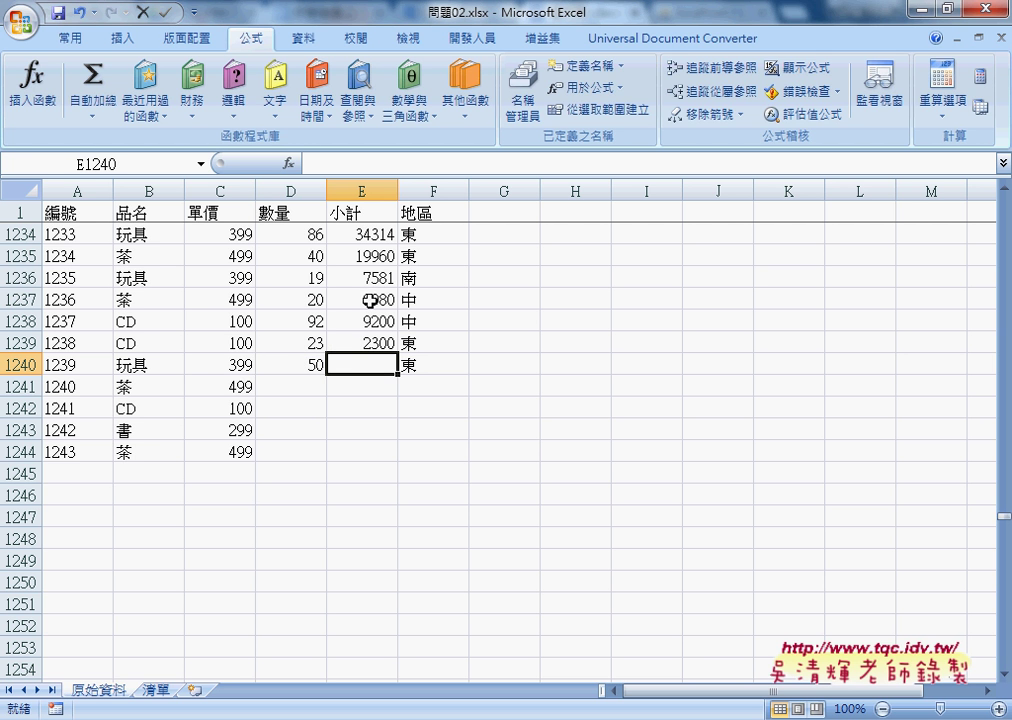
{"action": "left_click", "coordinate": [308, 164]}
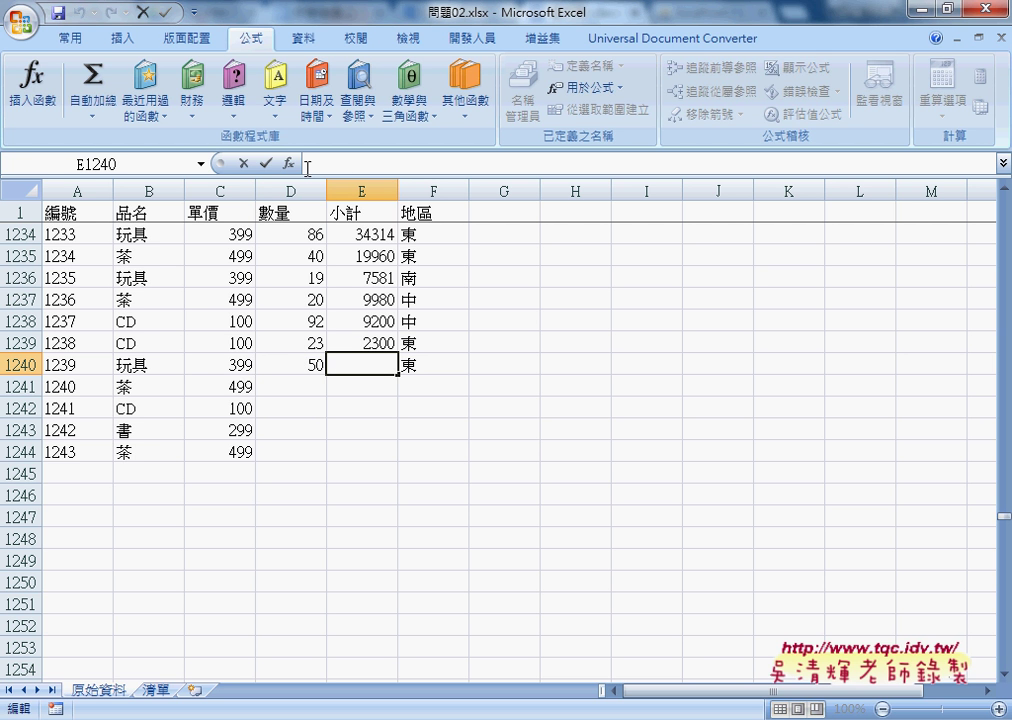
{"action": "type", "text": "="}
{"action": "left_click", "coordinate": [232, 363]}
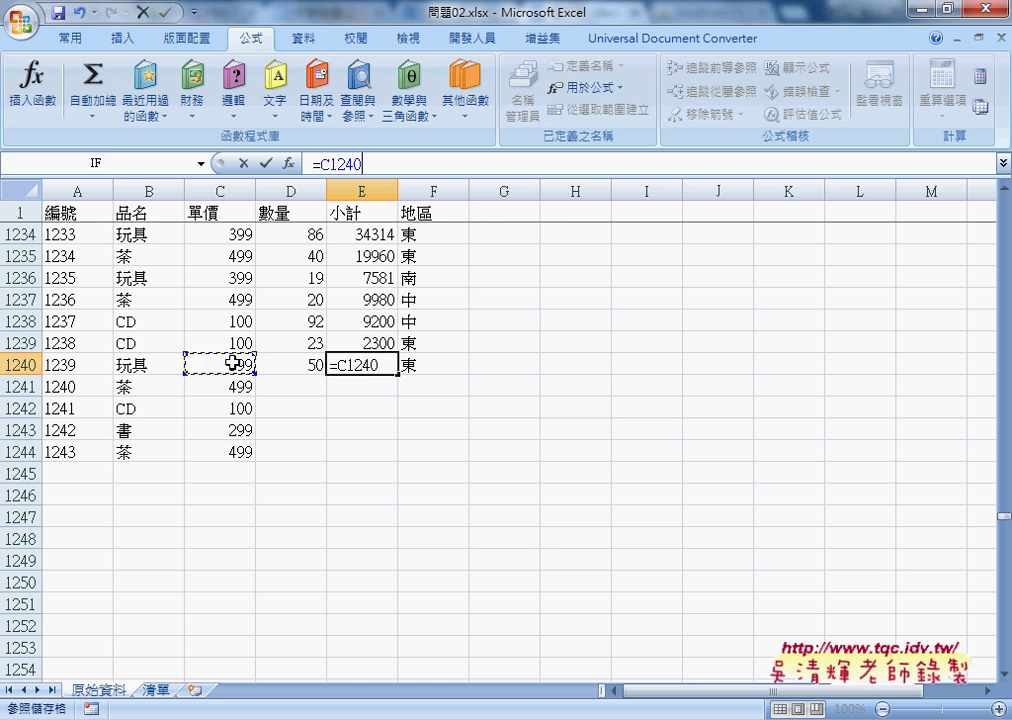
{"action": "type", "text": "*"}
{"action": "left_click", "coordinate": [307, 363]}
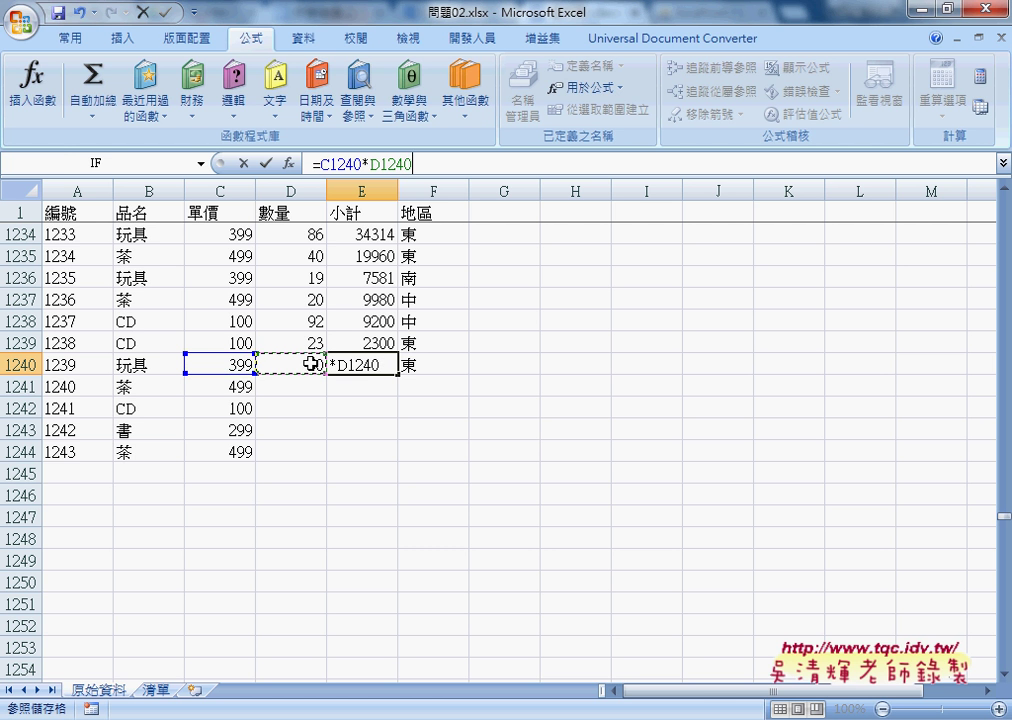
{"action": "left_click", "coordinate": [266, 163]}
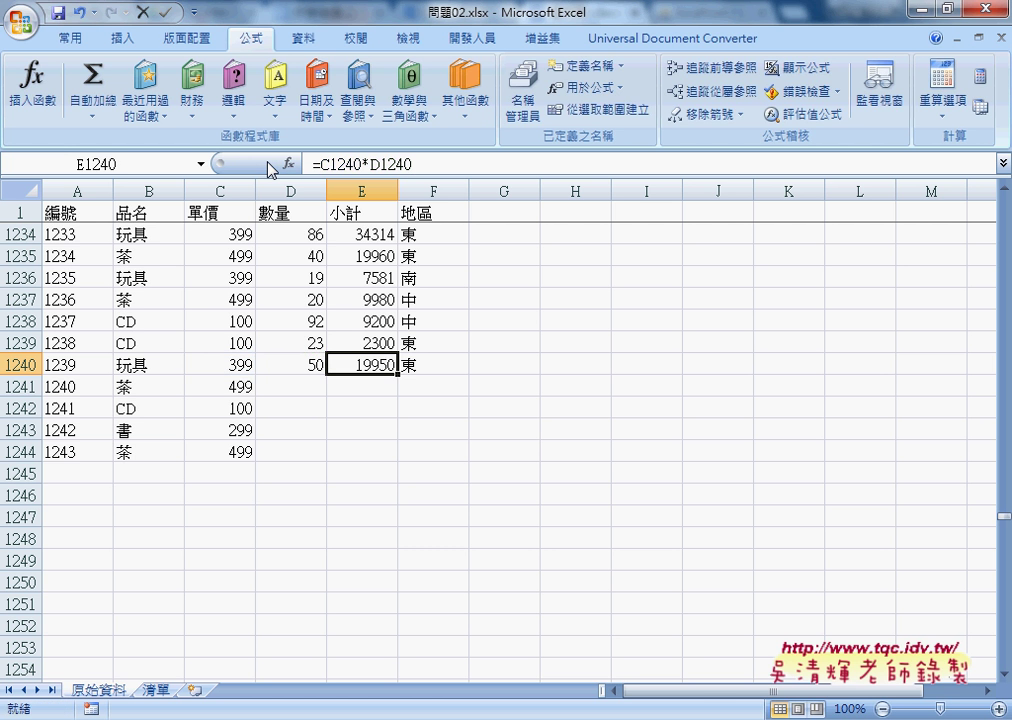
- Rewrite E1240 as =IF(D1240="","",C1240*D1240) through the IF dialog
{"action": "left_click_drag", "start_coordinate": [316, 164], "coordinate": [418, 164]}
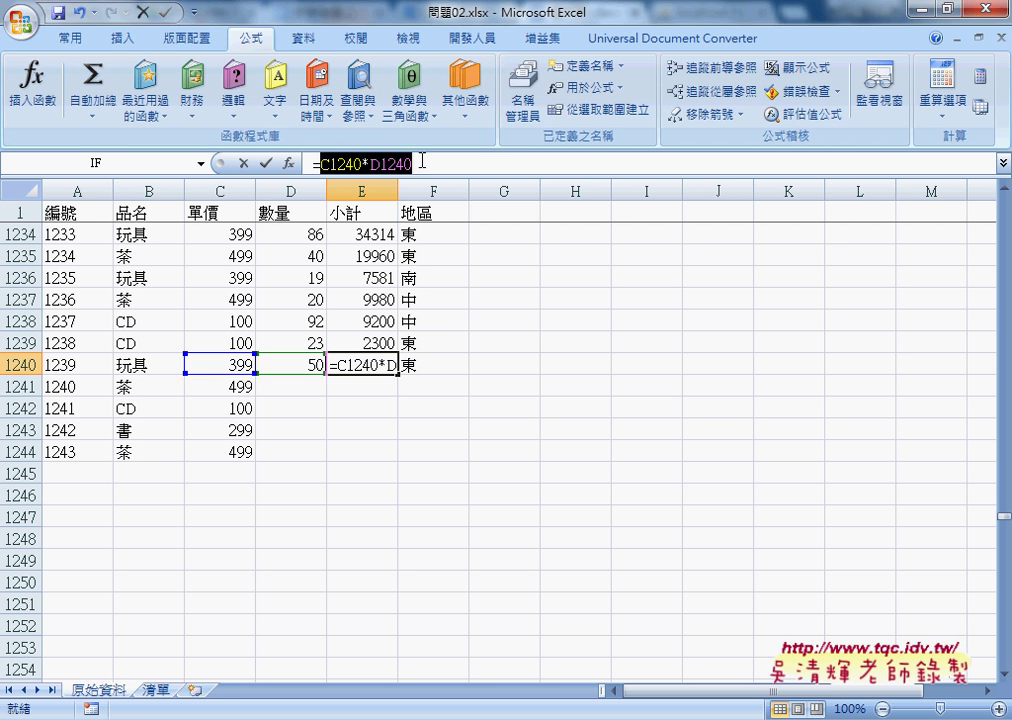
{"action": "right_click", "coordinate": [403, 164]}
{"action": "left_click", "coordinate": [411, 173]}
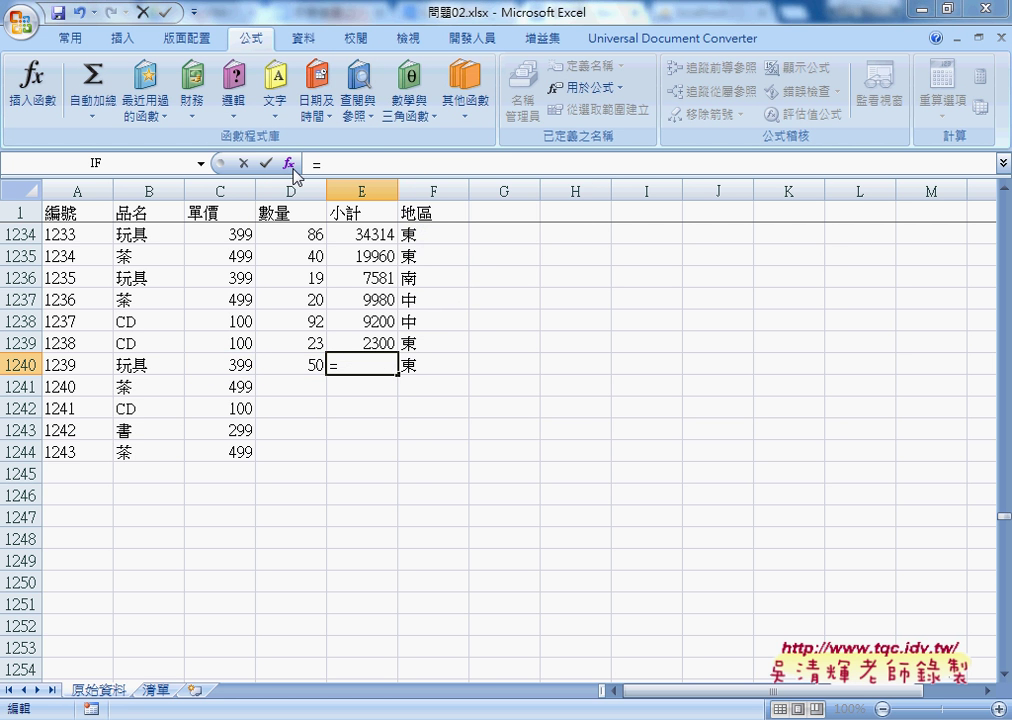
{"action": "left_click", "coordinate": [289, 163]}
{"action": "left_click", "coordinate": [450, 289]}
{"action": "left_click", "coordinate": [703, 449]}
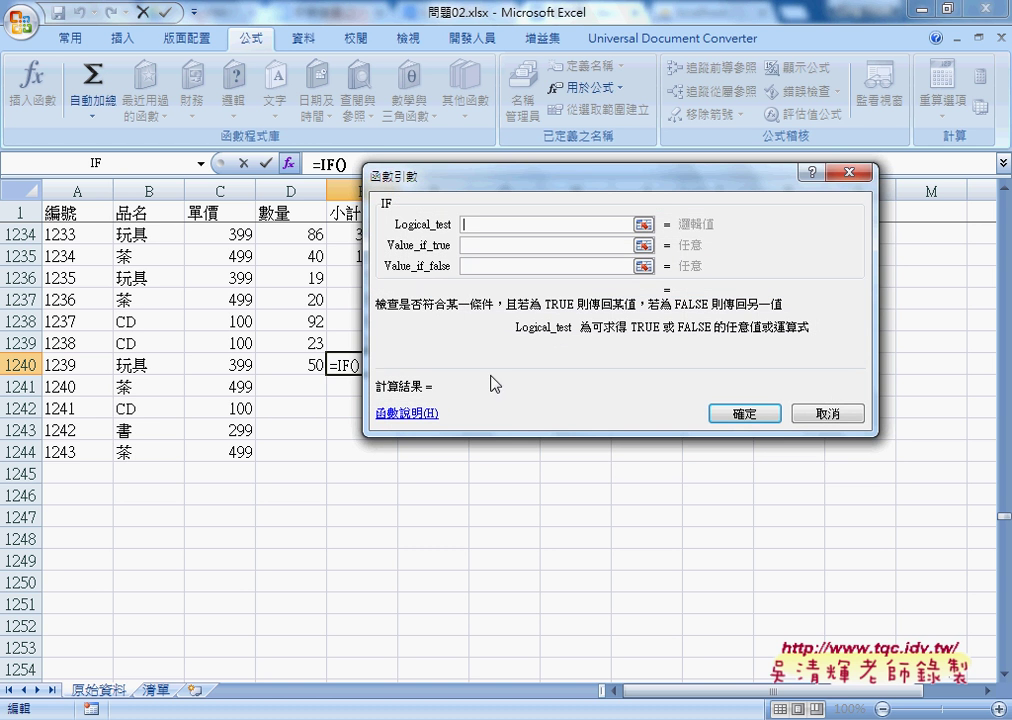
{"action": "left_click", "coordinate": [301, 363]}
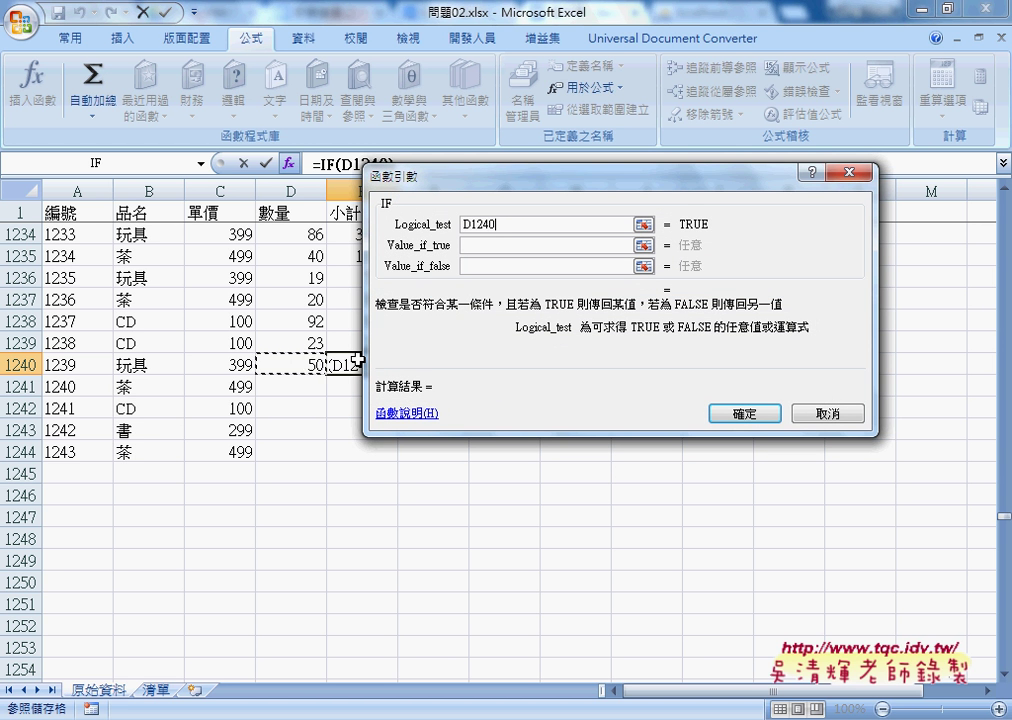
{"action": "type", "text": "=\"\""}
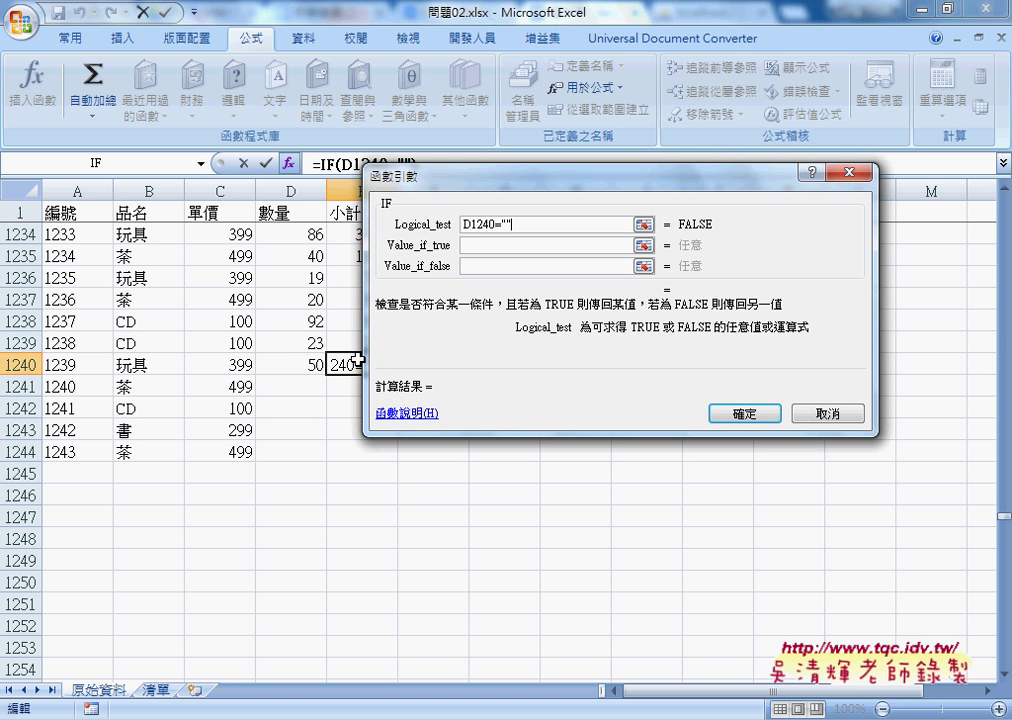
{"action": "key", "text": "Tab"}
{"action": "type", "text": "\"\""}
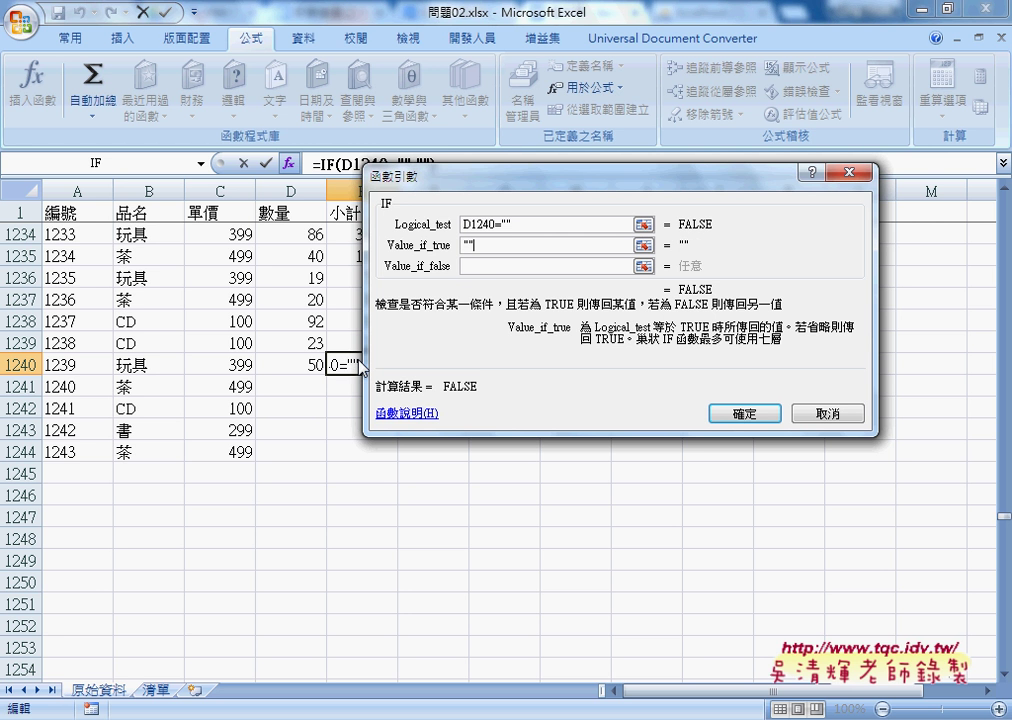
{"action": "key", "text": "Tab"}
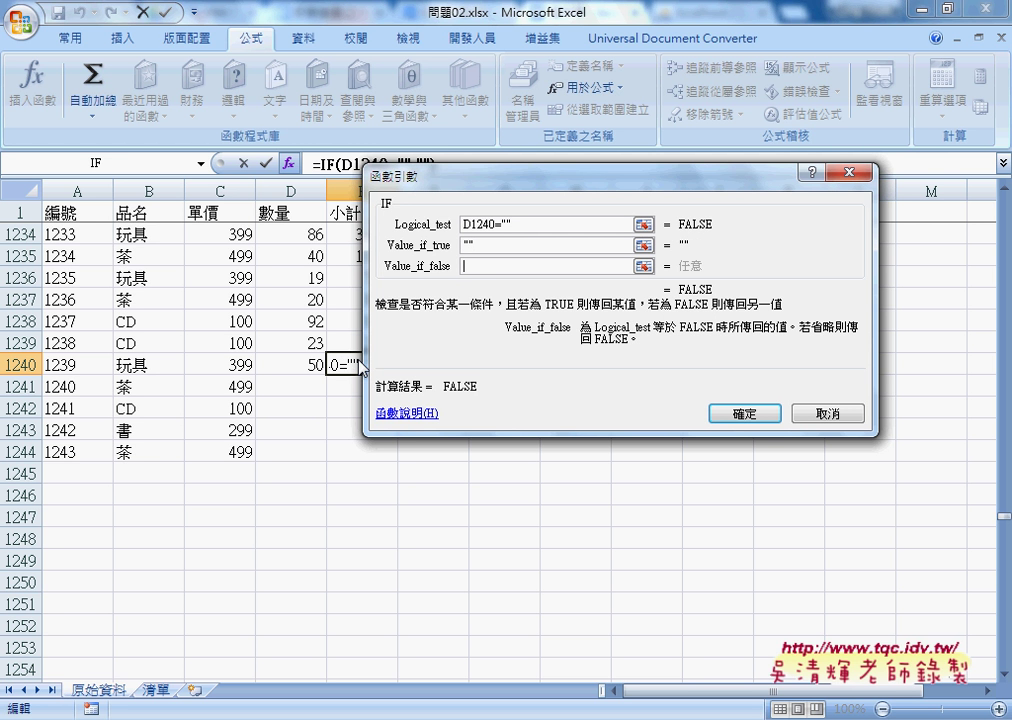
{"action": "type", "text": "C1240*D1240"}
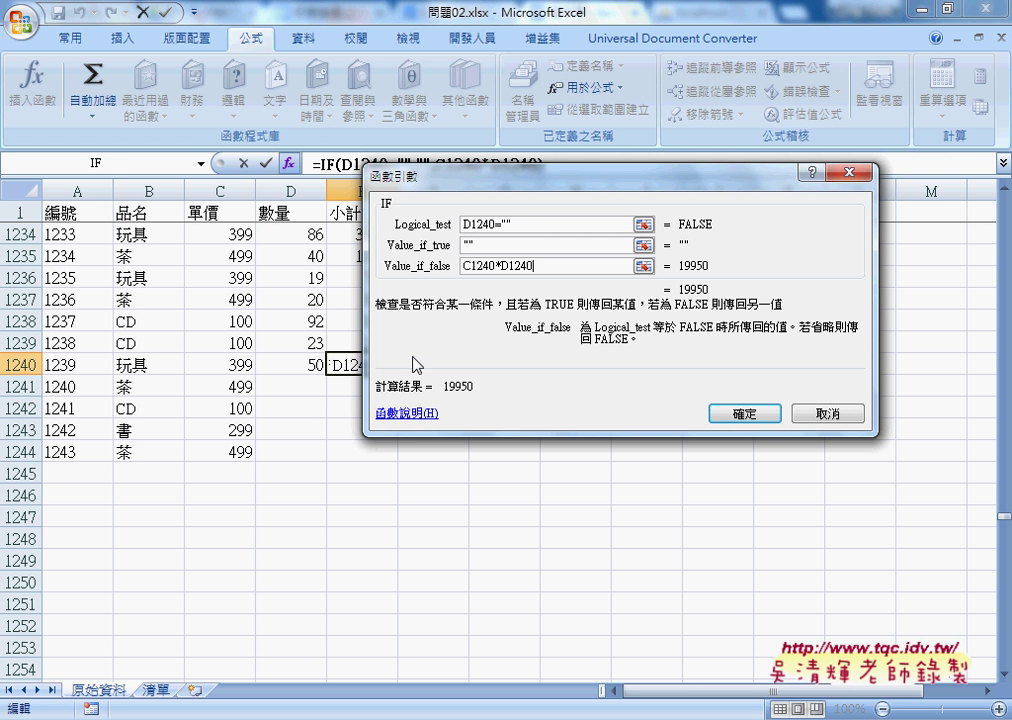
{"action": "left_click", "coordinate": [744, 414]}
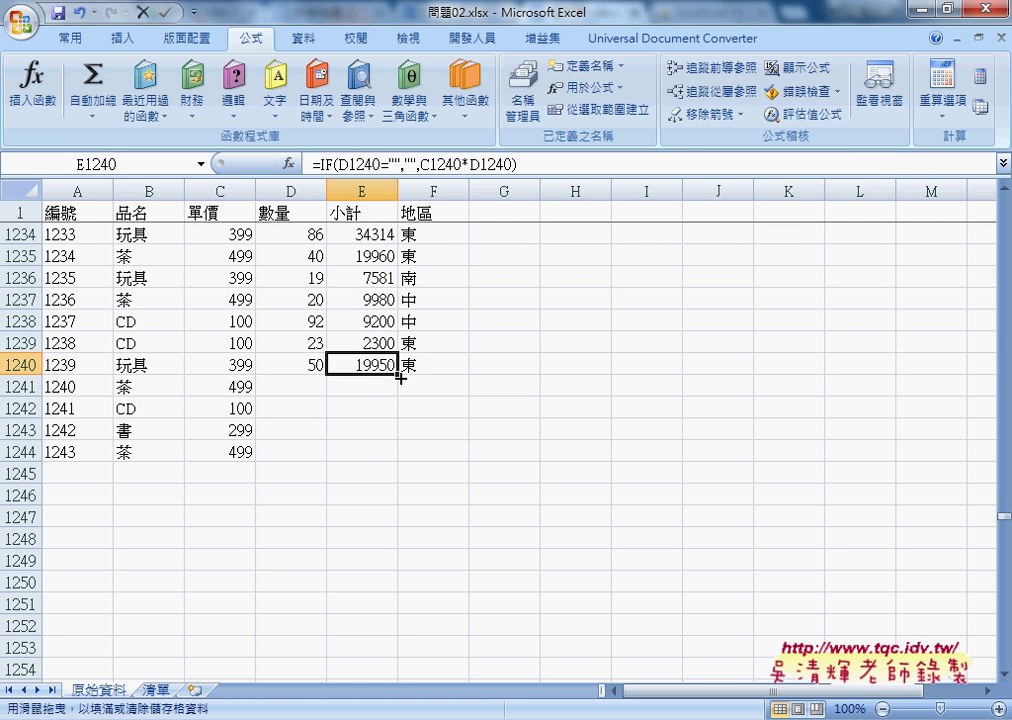
- Copy E1240's 小計 formula down to row 1269
{"action": "left_click_drag", "start_coordinate": [399, 378], "coordinate": [399, 634]}
{"action": "scroll", "coordinate": [395, 527], "scroll_direction": "up", "scroll_amount": 5}
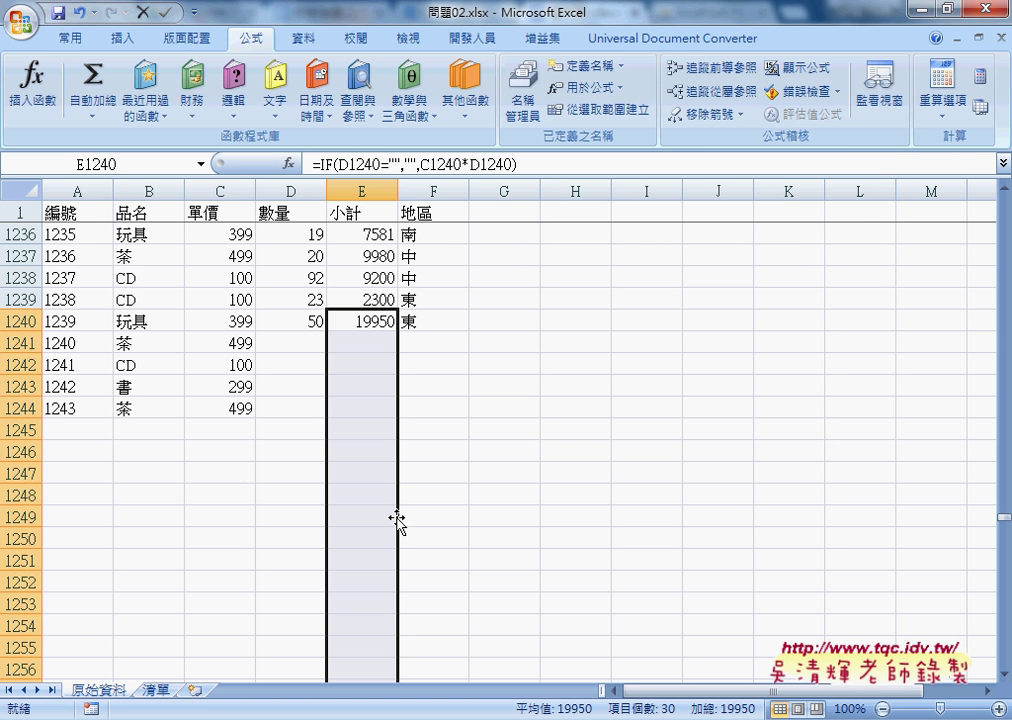
{"action": "scroll", "coordinate": [388, 470], "scroll_direction": "up", "scroll_amount": 1}
- Enter quantities 60, 80, 70 and 50 in D1241 to D1244
{"action": "left_click", "coordinate": [288, 409]}
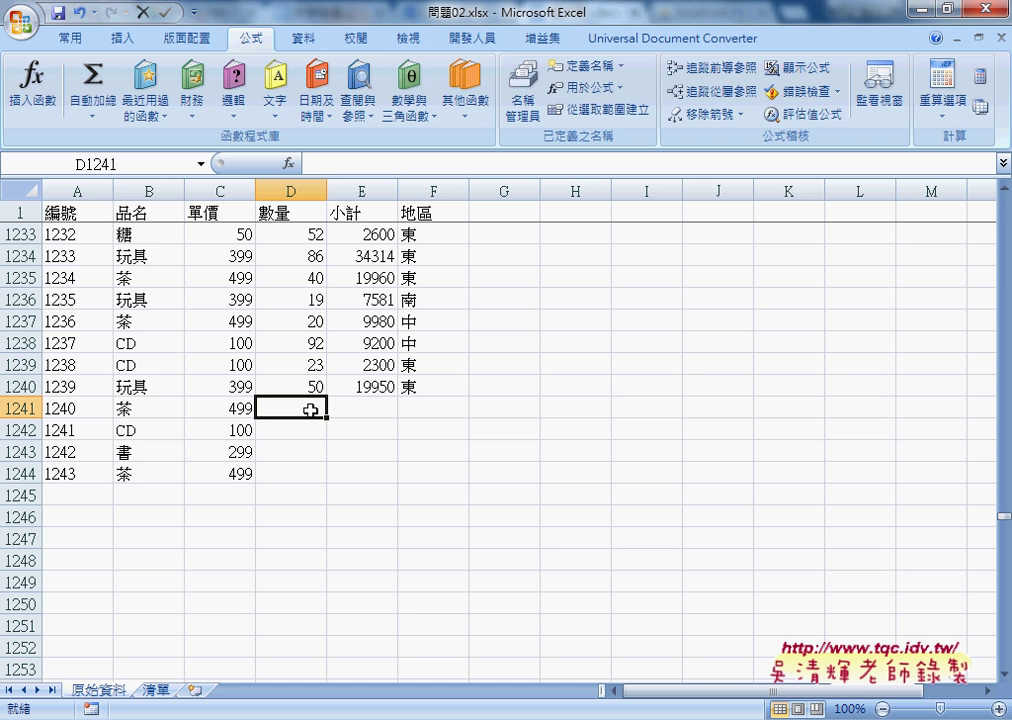
{"action": "type", "text": "60"}
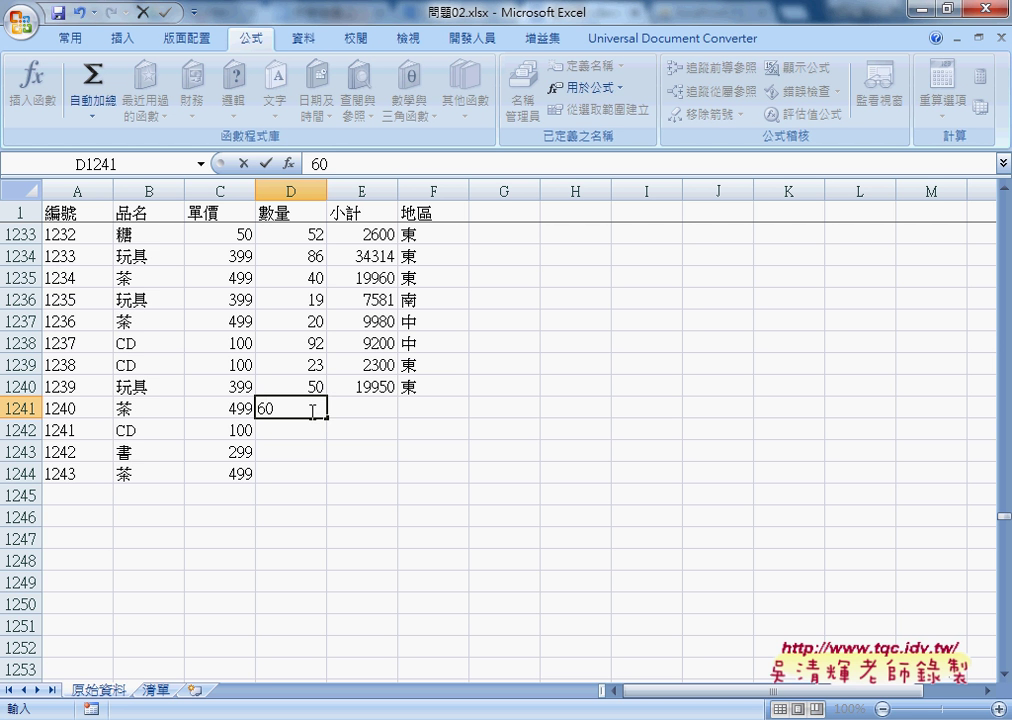
{"action": "key", "text": "Return"}
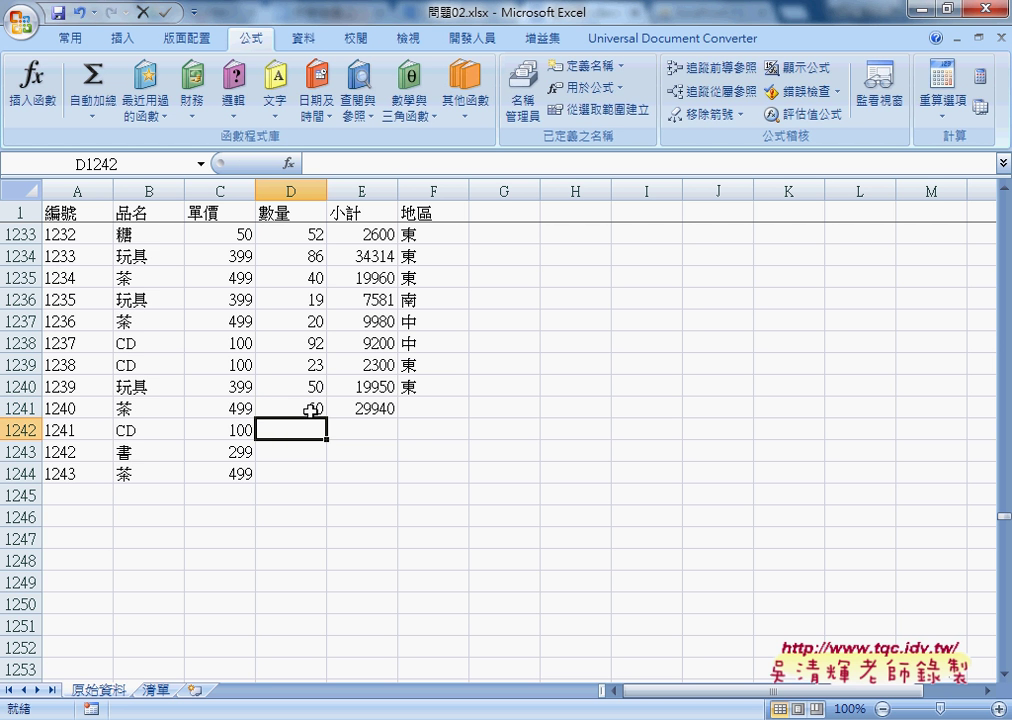
{"action": "type", "text": "80"}
{"action": "key", "text": "Return"}
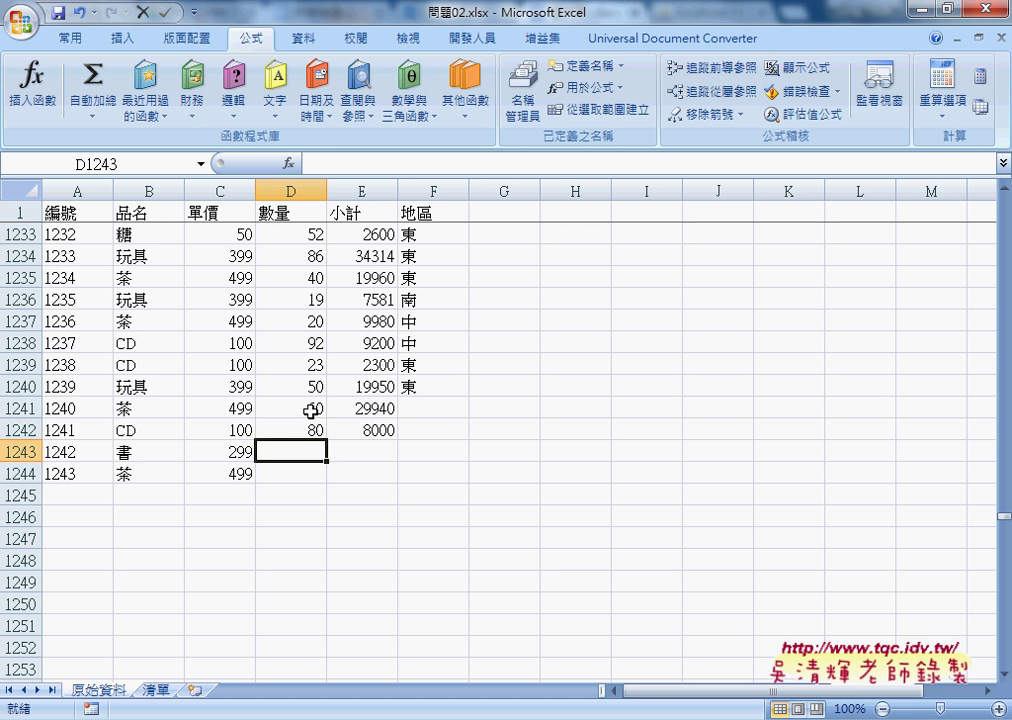
{"action": "type", "text": "70"}
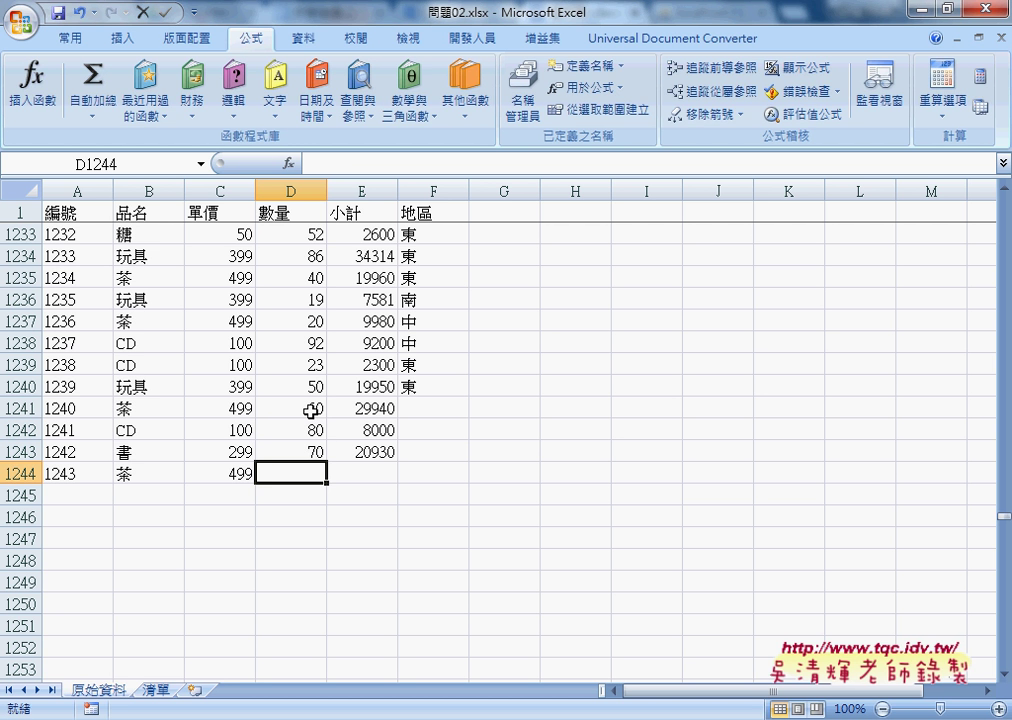
{"action": "type", "text": "50"}
{"action": "key", "text": "Return"}
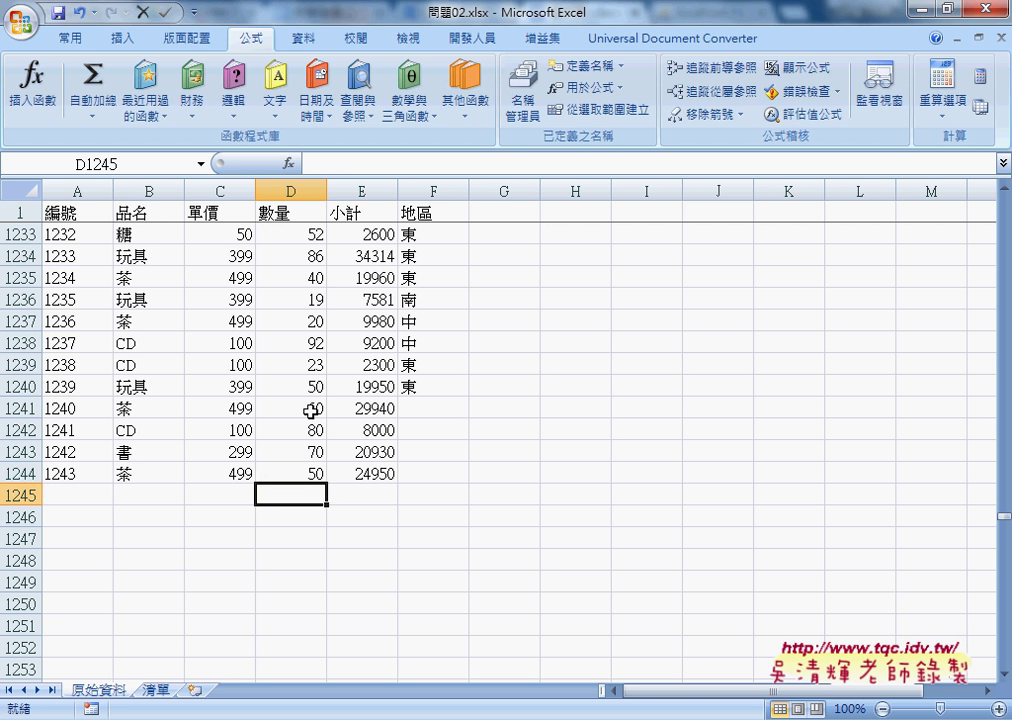
- Pick 北, 中, 中, 中 from the 地區 dropdowns in F1241 to F1244
{"action": "left_click", "coordinate": [436, 408]}
{"action": "left_click", "coordinate": [478, 408]}
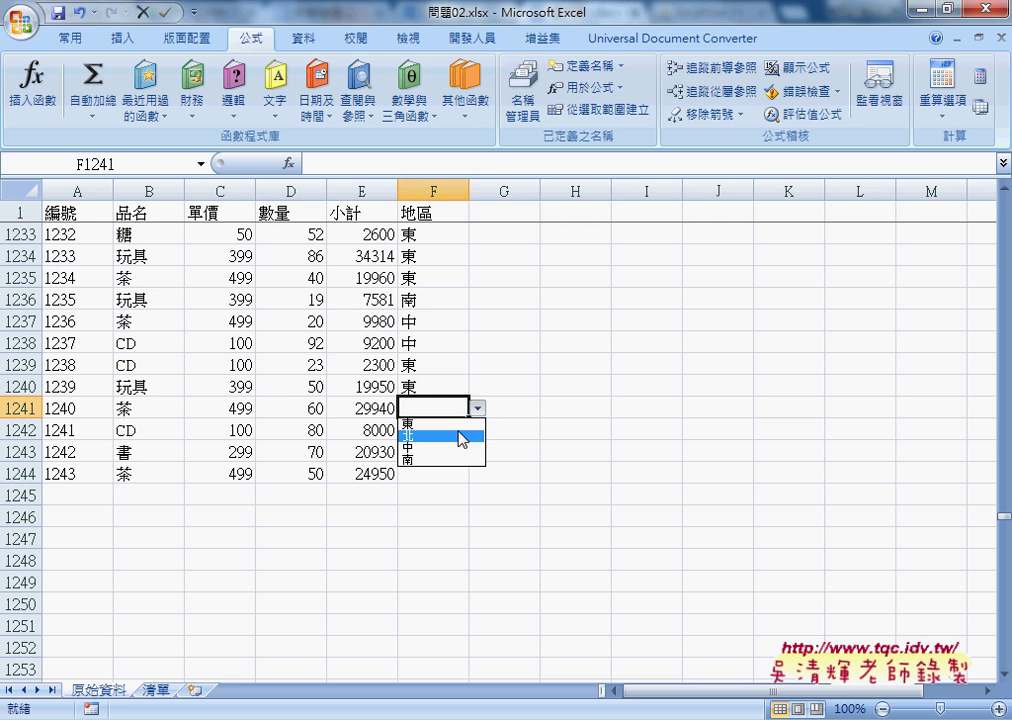
{"action": "left_click", "coordinate": [462, 437]}
{"action": "left_click", "coordinate": [456, 430]}
{"action": "left_click", "coordinate": [478, 430]}
{"action": "left_click", "coordinate": [452, 468]}
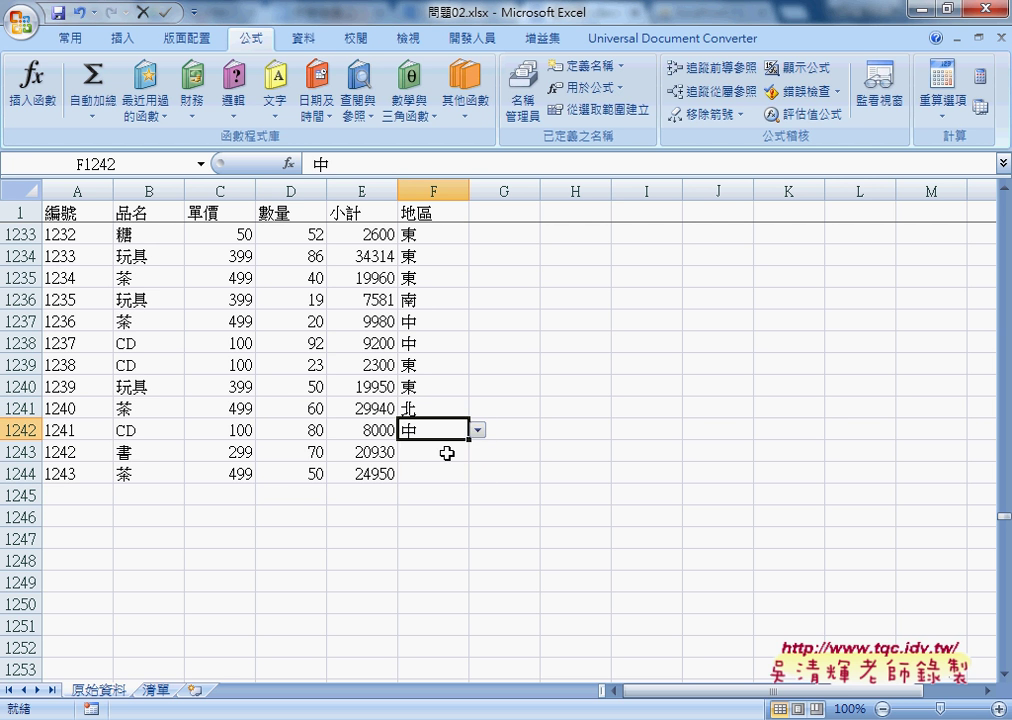
{"action": "left_click", "coordinate": [446, 453]}
{"action": "left_click", "coordinate": [478, 452]}
{"action": "left_click", "coordinate": [445, 488]}
{"action": "left_click", "coordinate": [455, 473]}
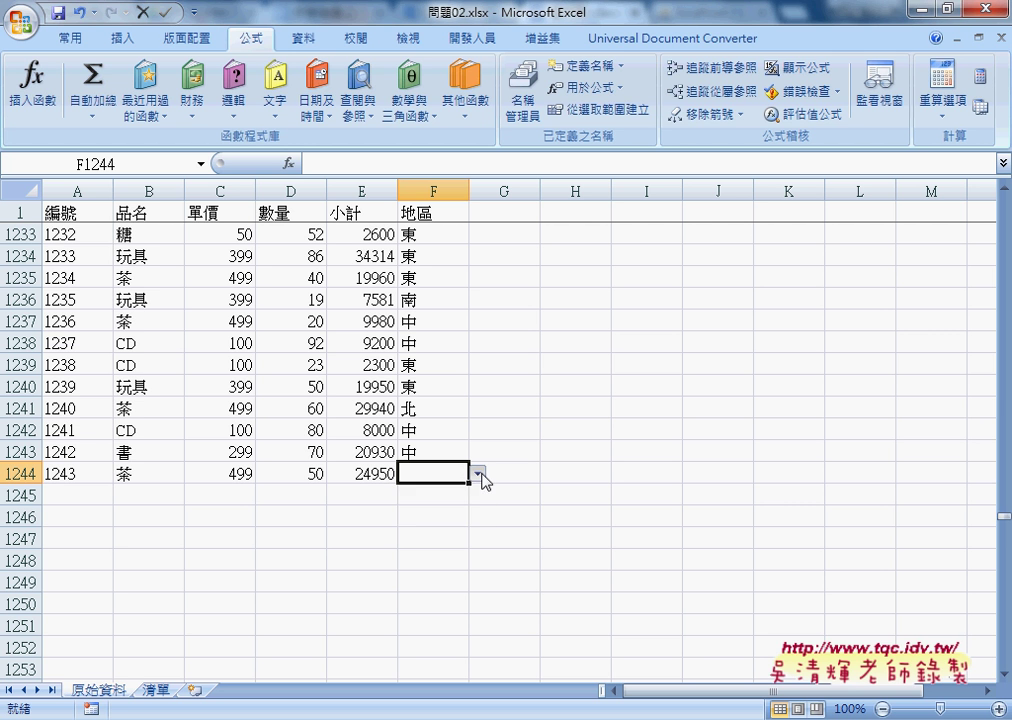
{"action": "left_click", "coordinate": [478, 473]}
{"action": "left_click", "coordinate": [448, 508]}
- Fill row 1245 with product CD, quantity 100 and region 北
{"action": "left_click", "coordinate": [141, 494]}
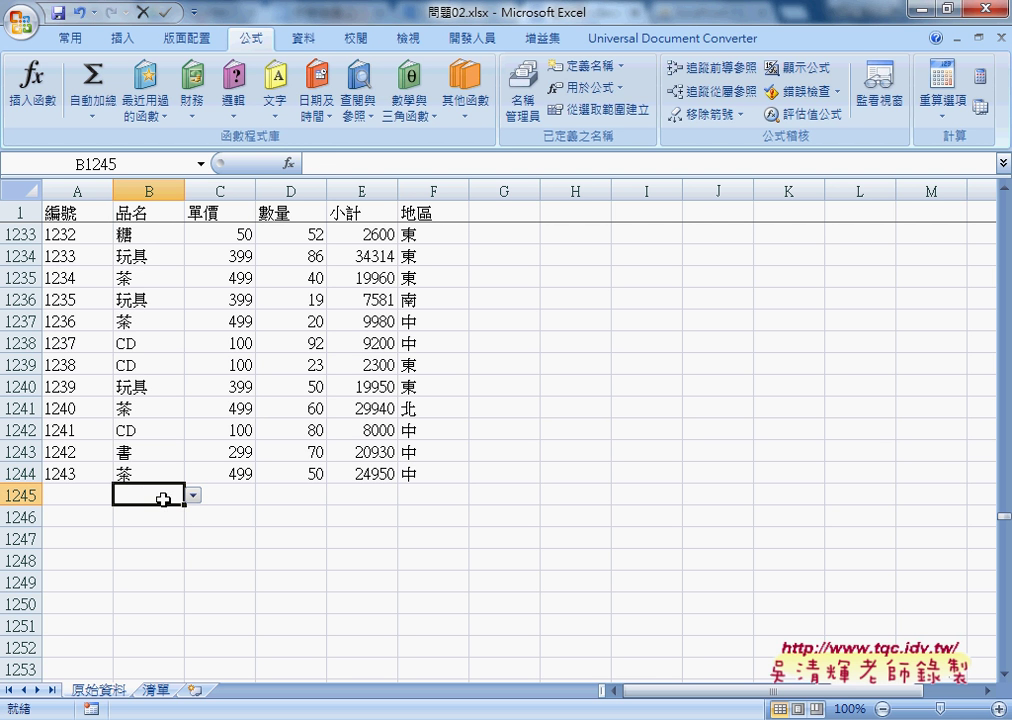
{"action": "left_click", "coordinate": [192, 496]}
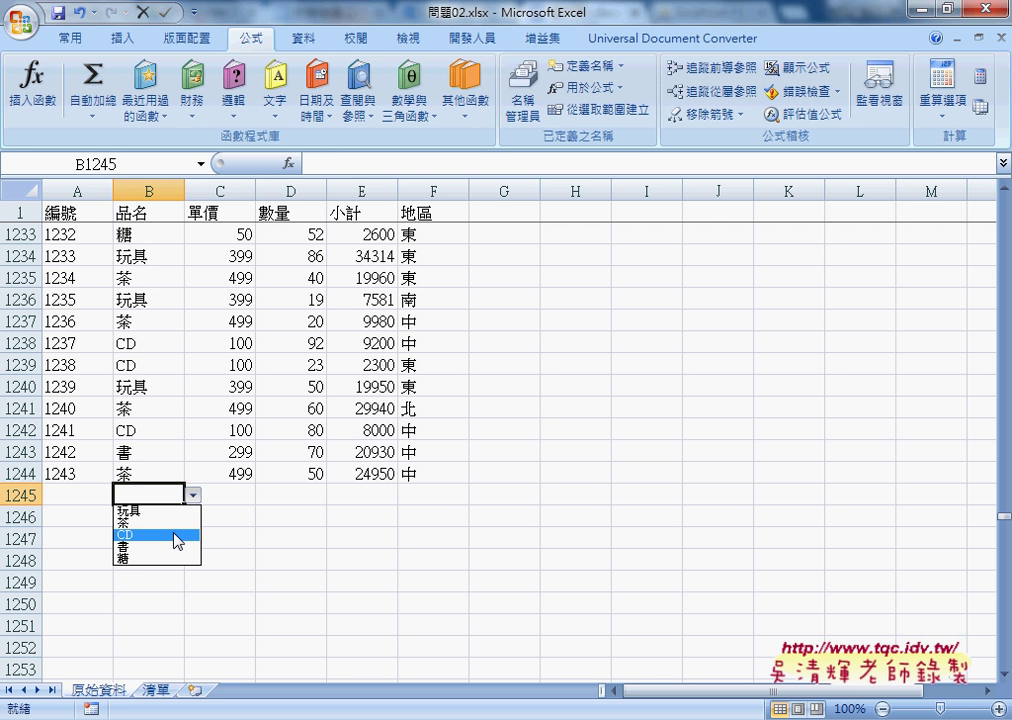
{"action": "left_click", "coordinate": [177, 537]}
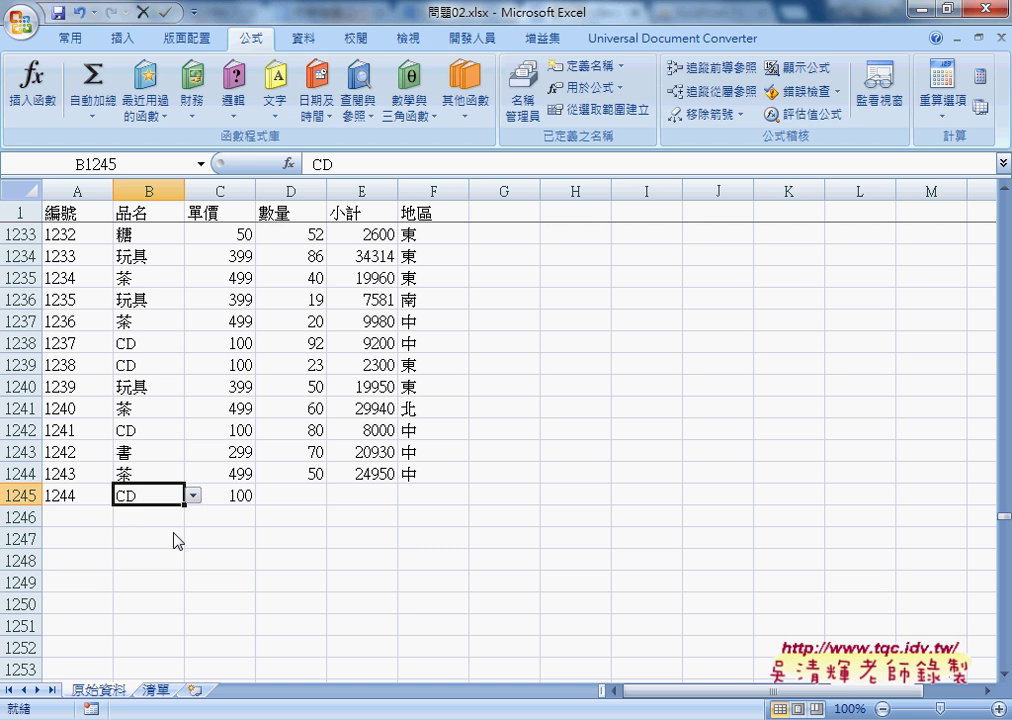
{"action": "left_click", "coordinate": [307, 493]}
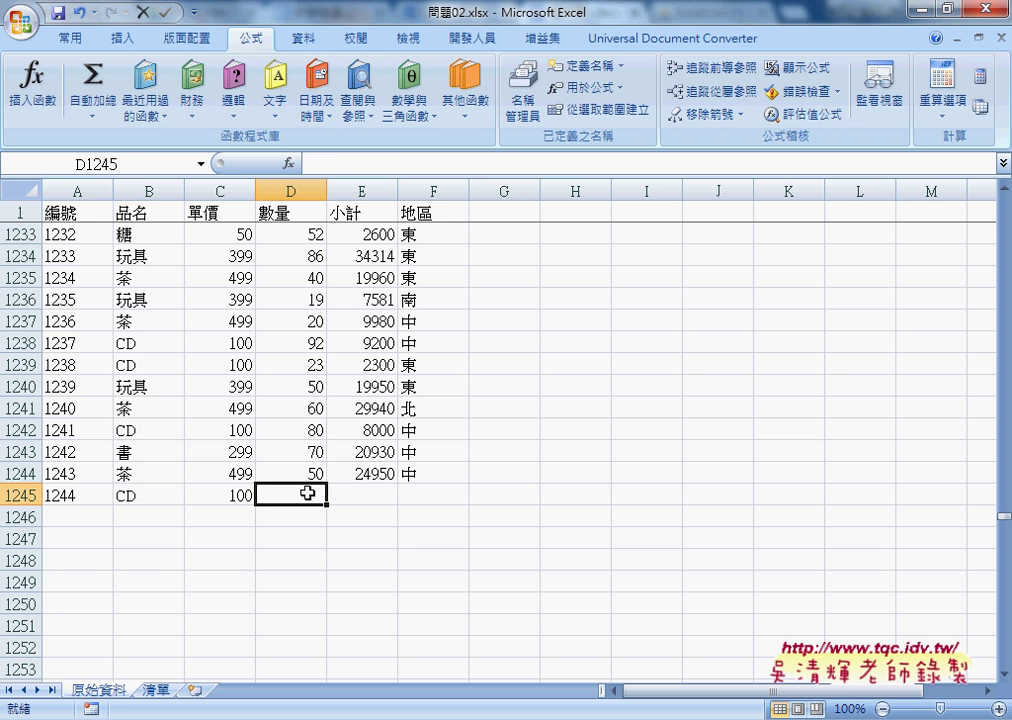
{"action": "type", "text": "100"}
{"action": "key", "text": "Return"}
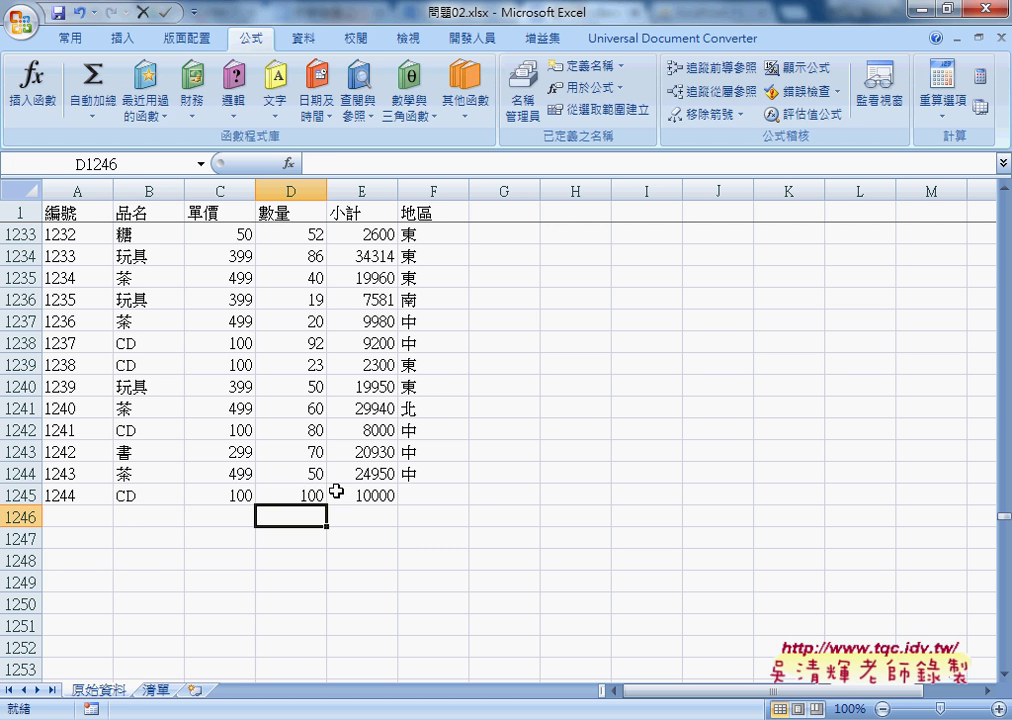
{"action": "left_click", "coordinate": [445, 497]}
{"action": "left_click", "coordinate": [477, 495]}
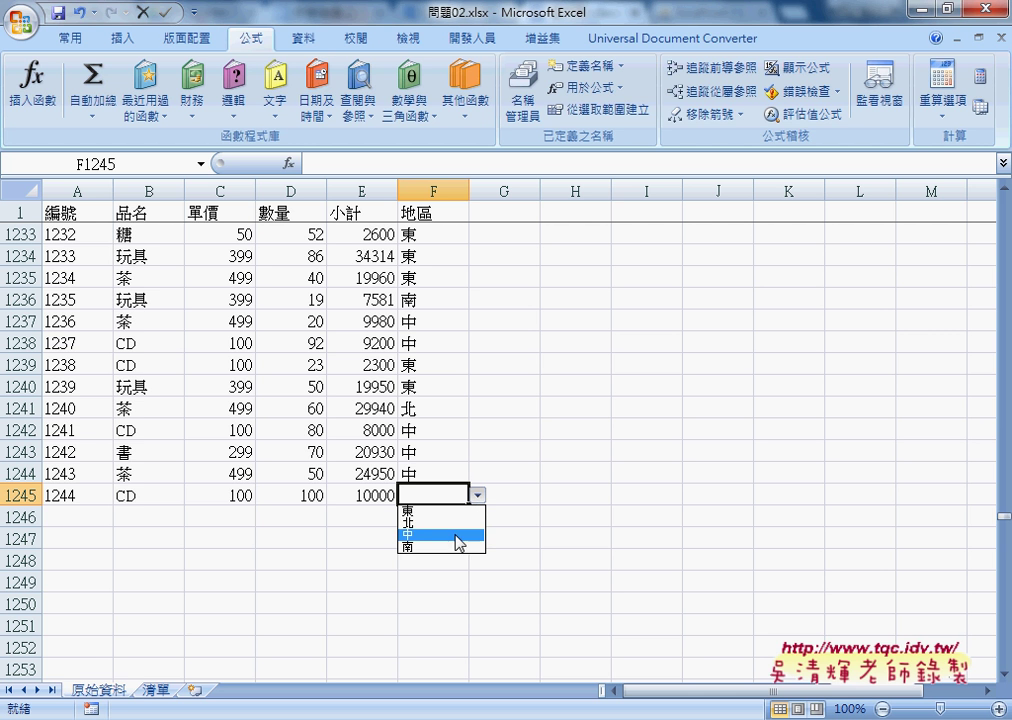
{"action": "left_click", "coordinate": [457, 522]}
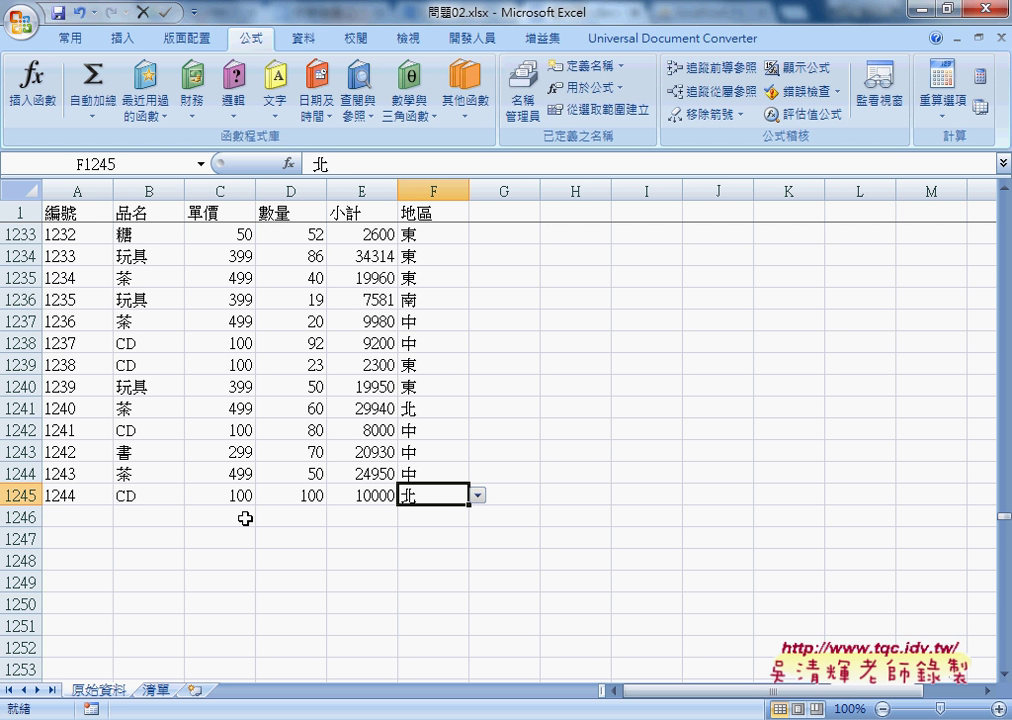
{"action": "left_click", "coordinate": [55, 495]}
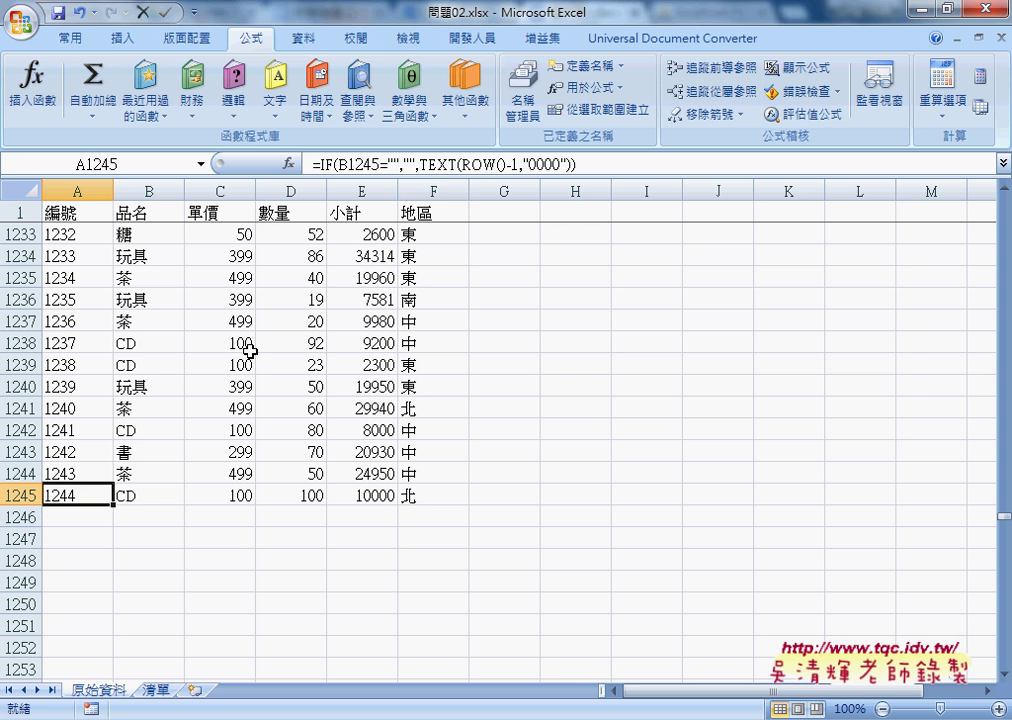
{"action": "left_click", "coordinate": [357, 167]}
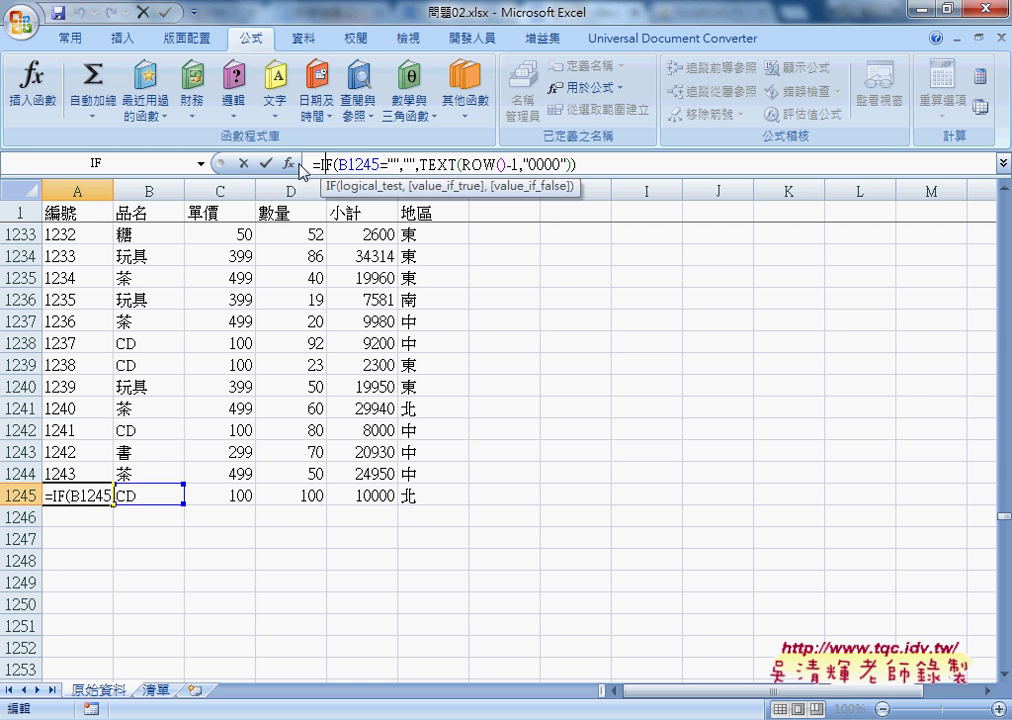
{"action": "left_click", "coordinate": [288, 163]}
{"action": "left_click_drag", "start_coordinate": [390, 176], "coordinate": [478, 196]}
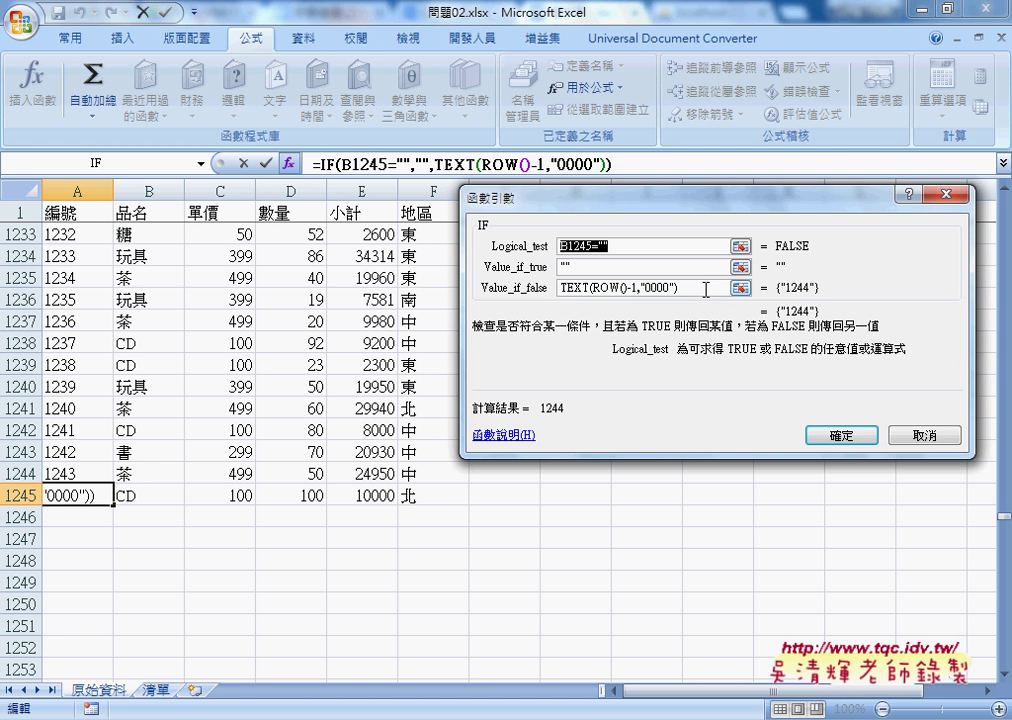
{"action": "left_click_drag", "start_coordinate": [700, 288], "coordinate": [560, 289]}
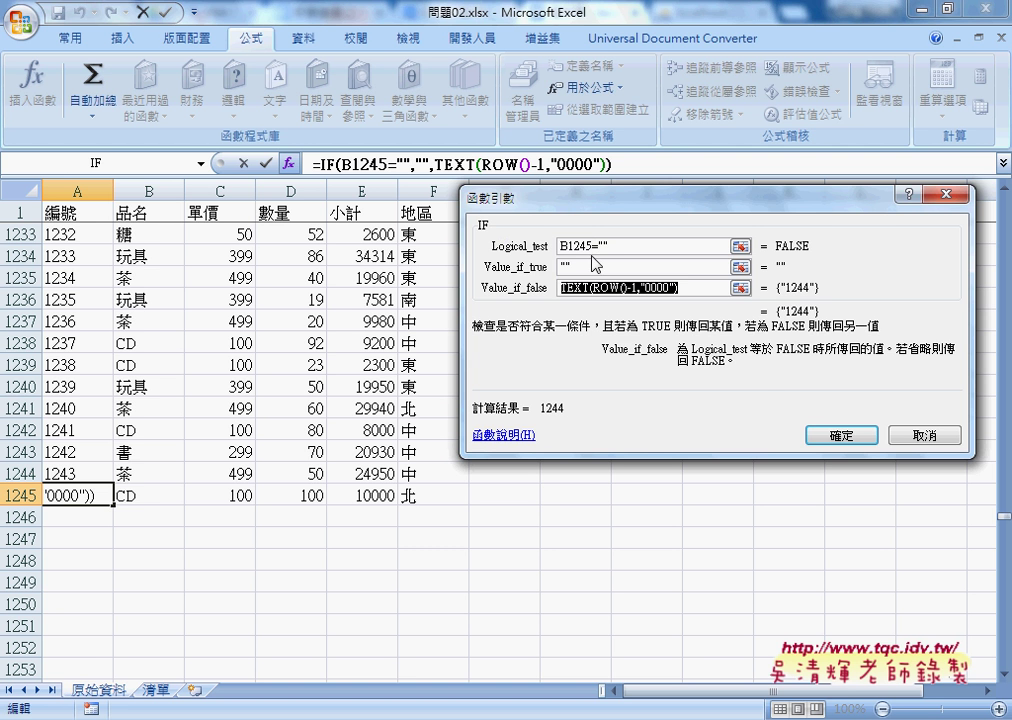
{"action": "left_click", "coordinate": [843, 437]}
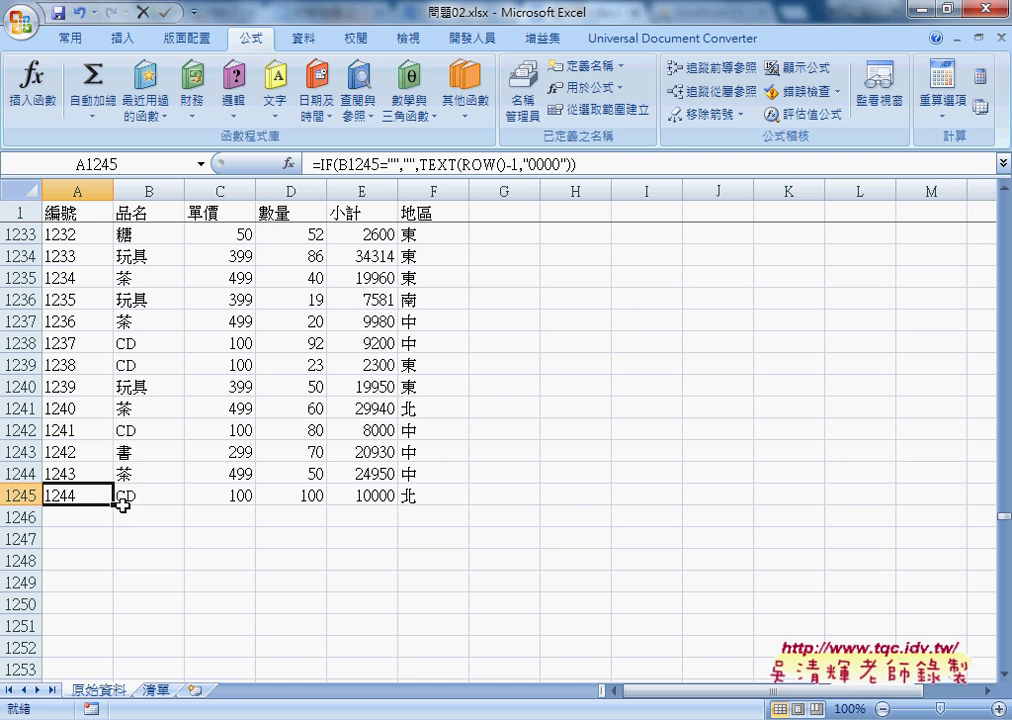
- Fill A1245's 編號 formula down to A1261, then return to B1245
{"action": "left_click_drag", "start_coordinate": [115, 505], "coordinate": [94, 626]}
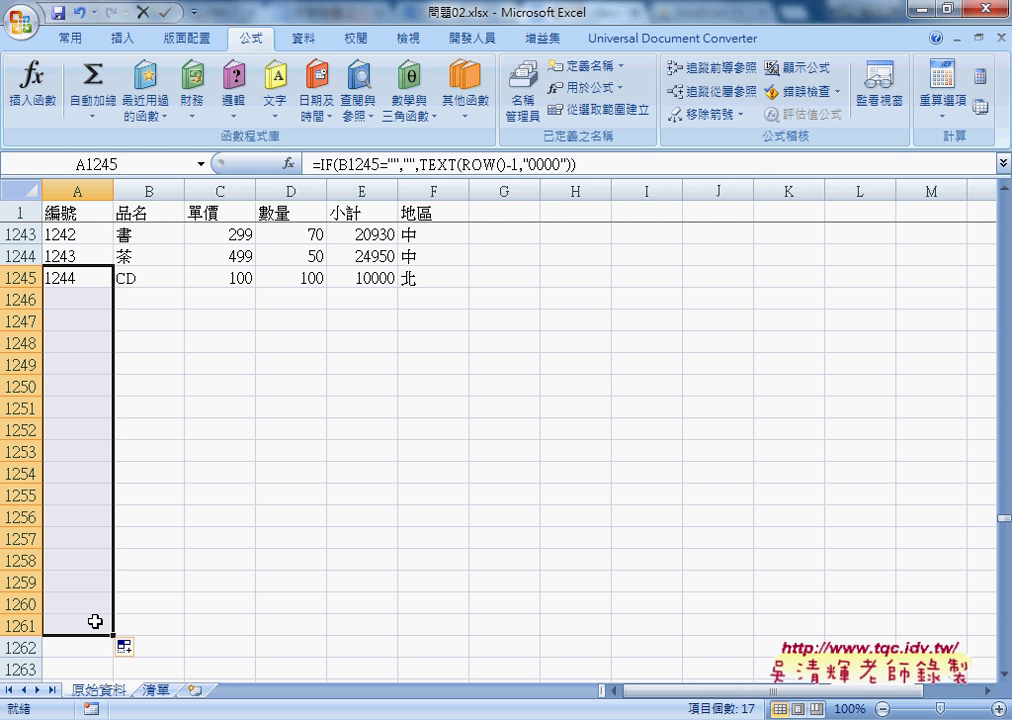
{"action": "left_click", "coordinate": [77, 279]}
{"action": "left_click", "coordinate": [138, 280]}
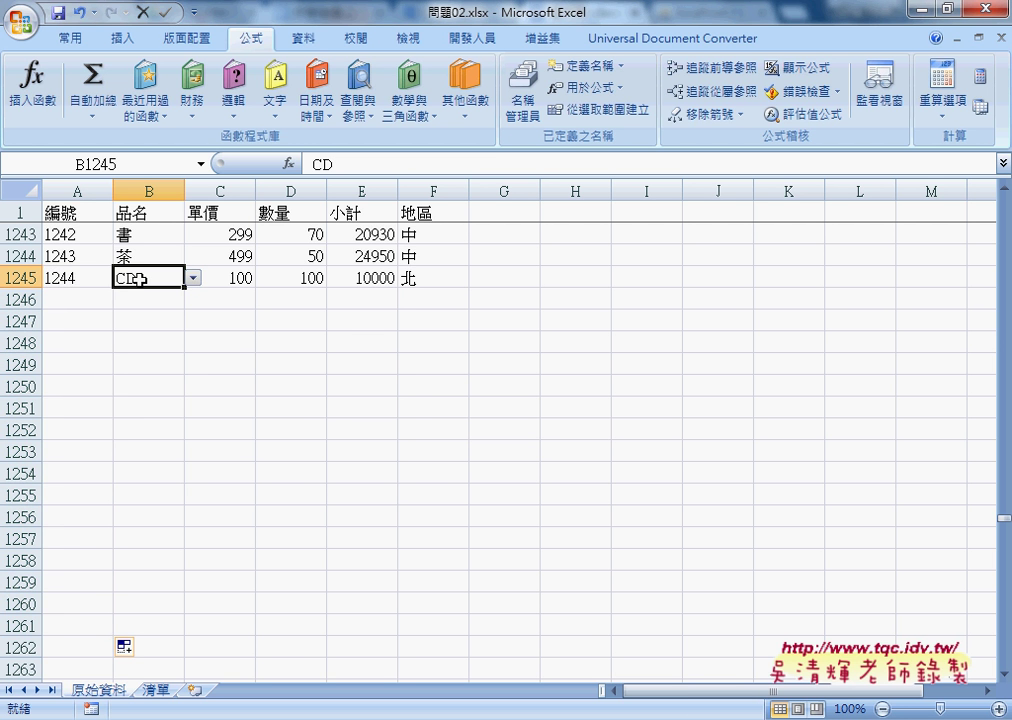
{"action": "scroll", "coordinate": [138, 280], "scroll_direction": "up", "scroll_amount": 3}
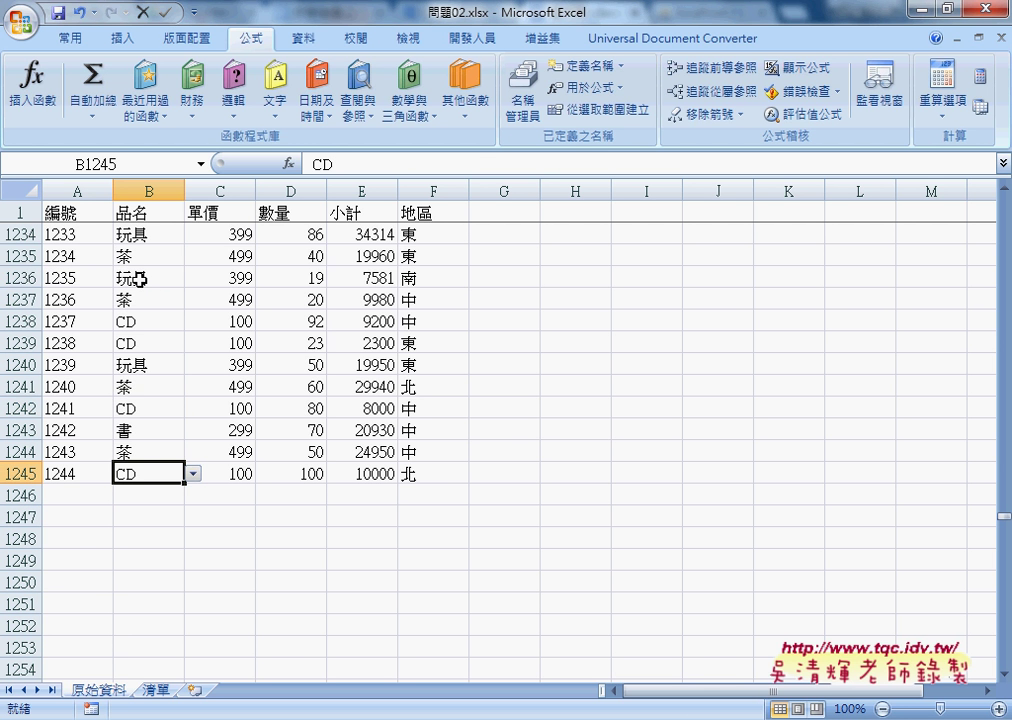